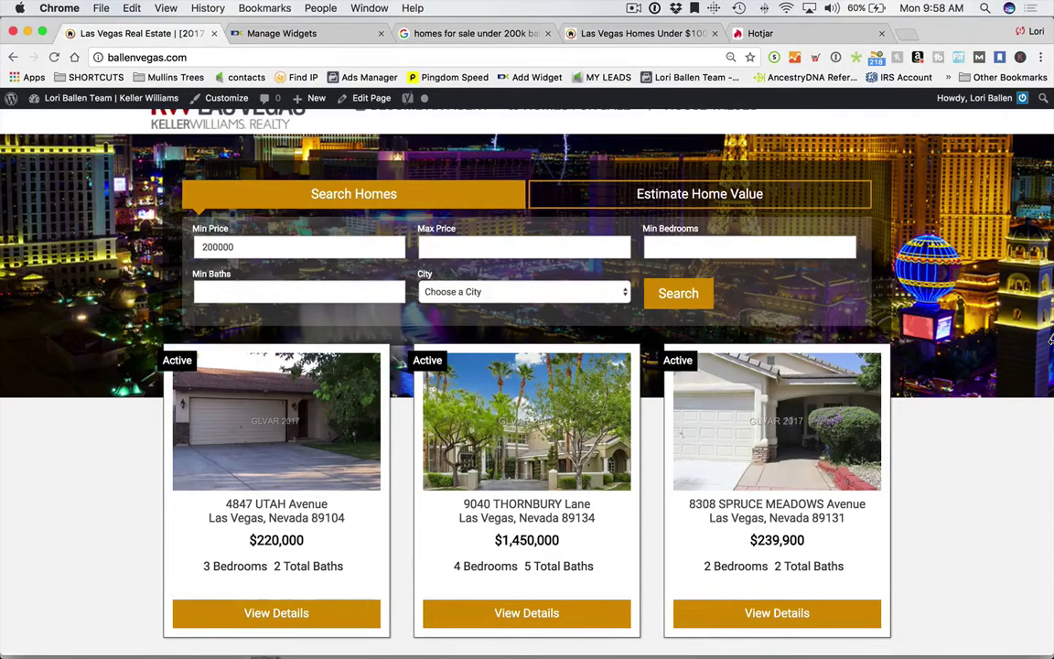
Review the ballenvegas.com homepage from the home search form and listings through the featured communities, team and market report sections.
scroll(657, 336, "down", 15)
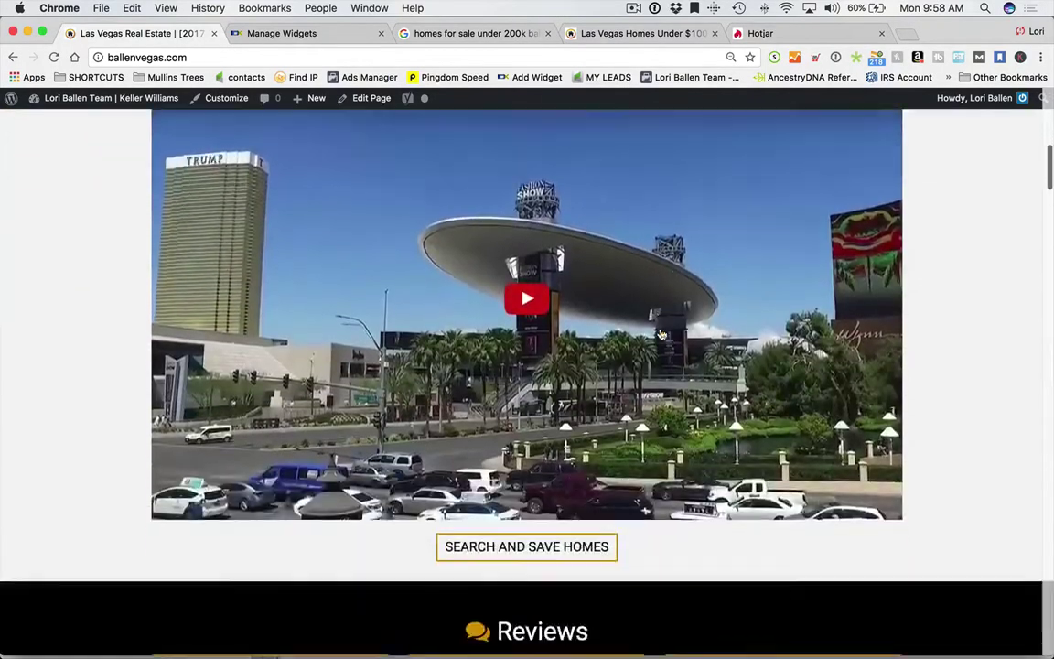
scroll(657, 336, "down", 12)
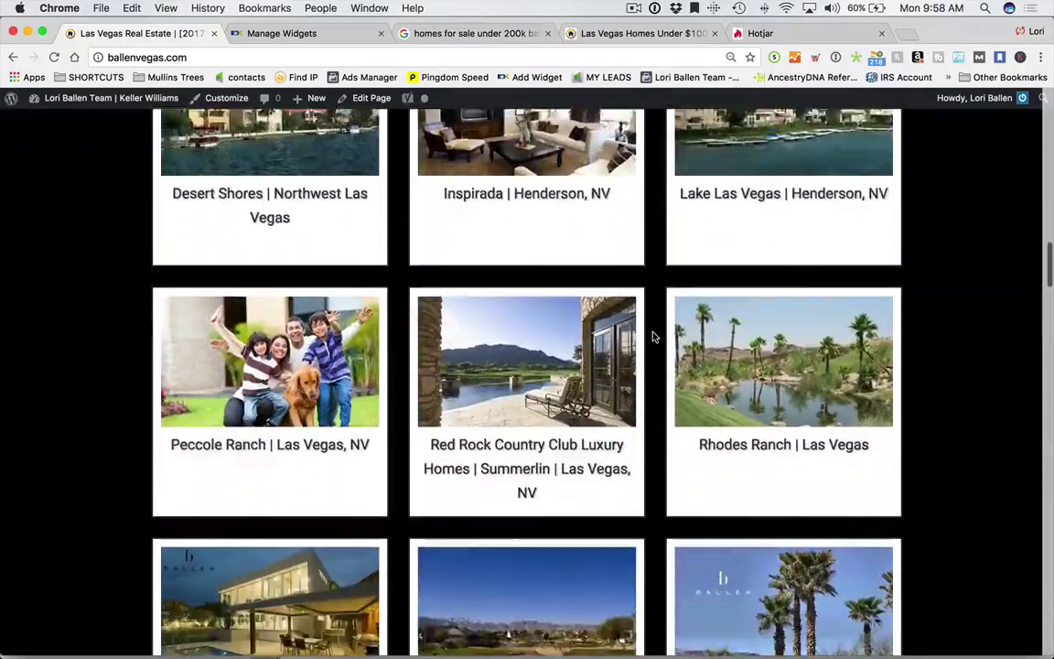
scroll(653, 338, "down", 12)
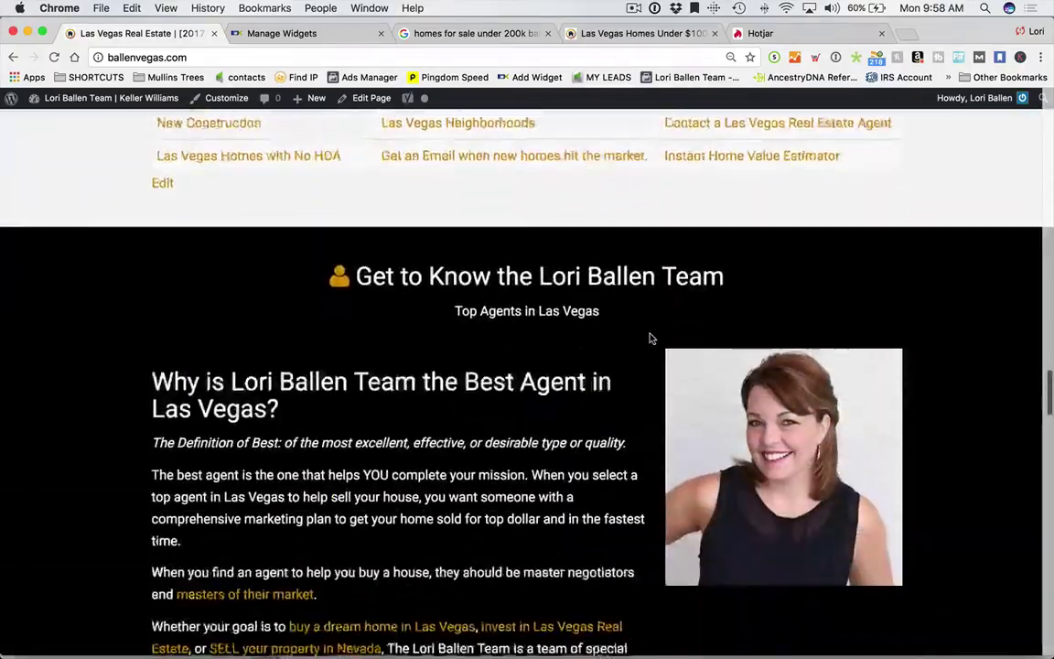
scroll(652, 339, "down", 15)
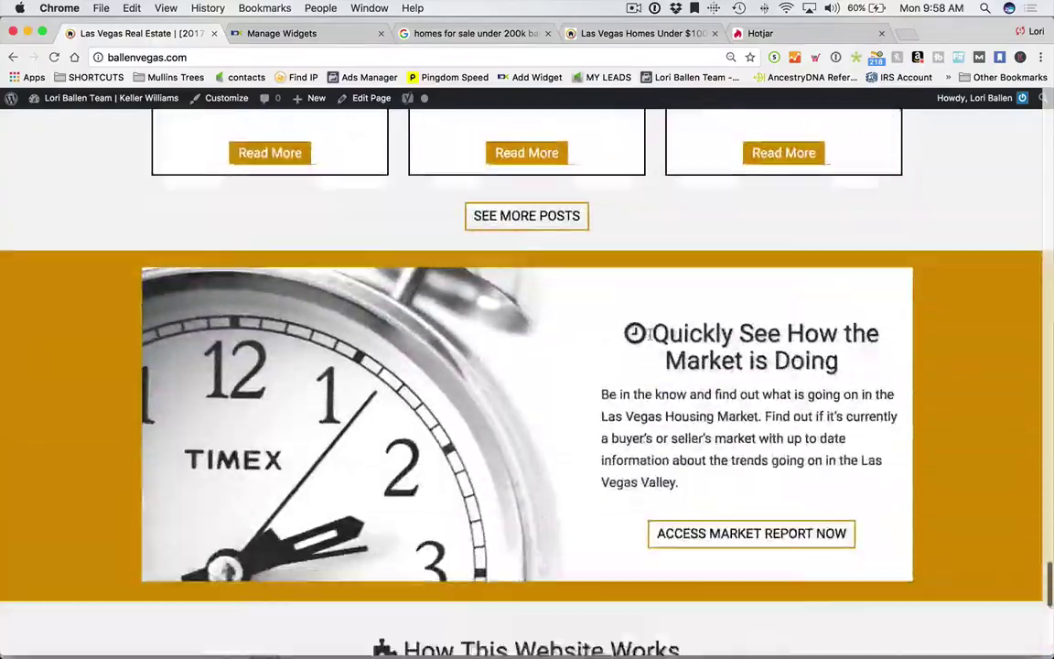
scroll(651, 335, "down", 5)
scroll(652, 337, "up", 20)
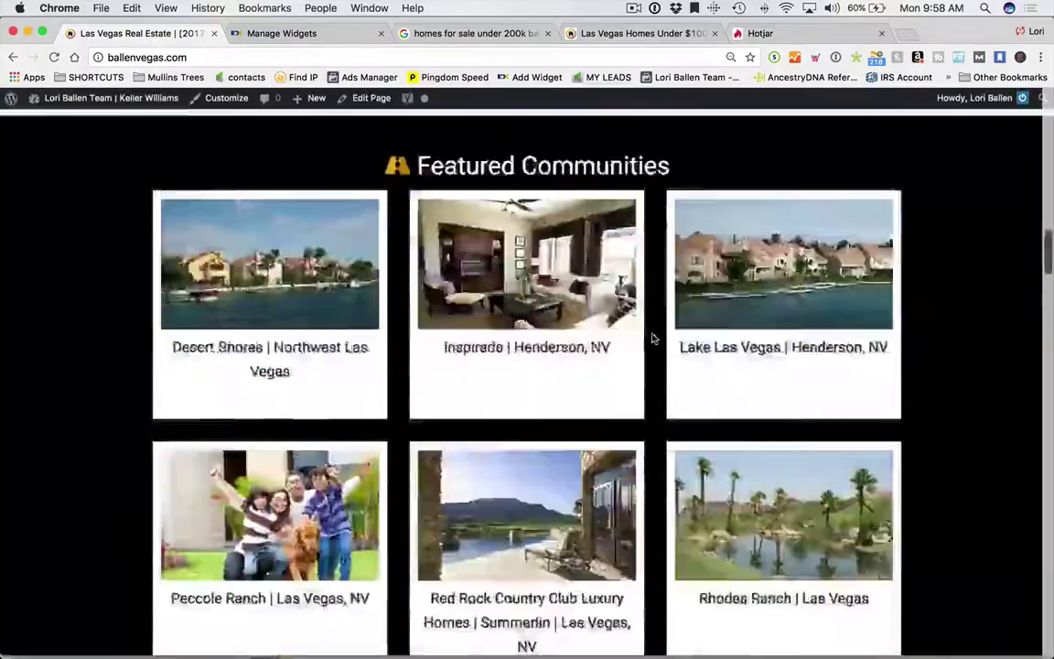
scroll(777, 384, "down", 3)
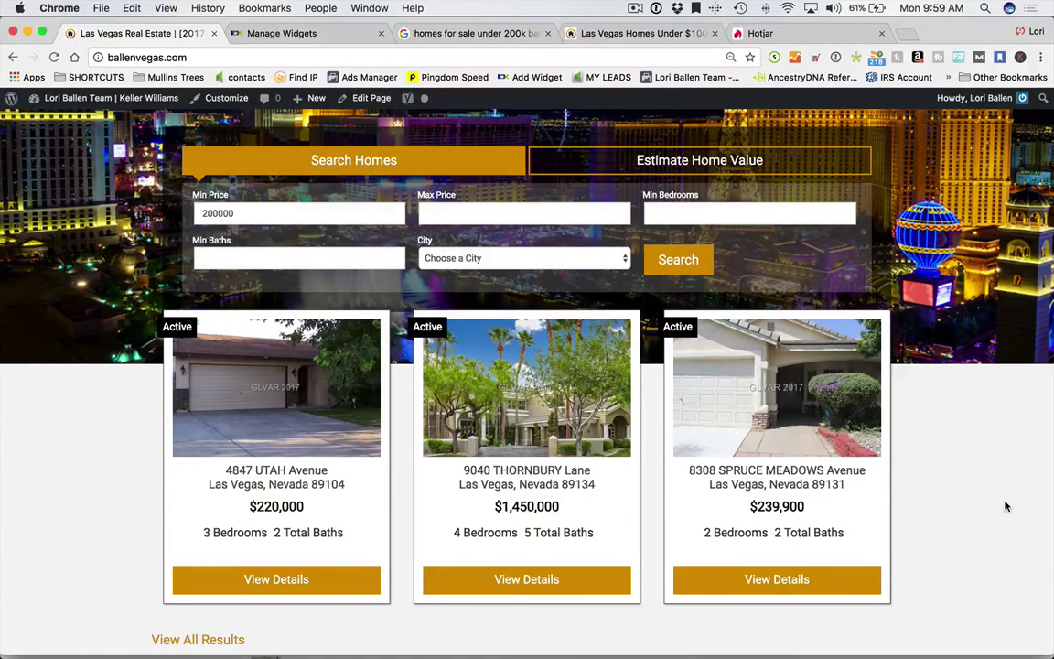
scroll(1004, 506, "up", 1)
scroll(1006, 508, "up", 2)
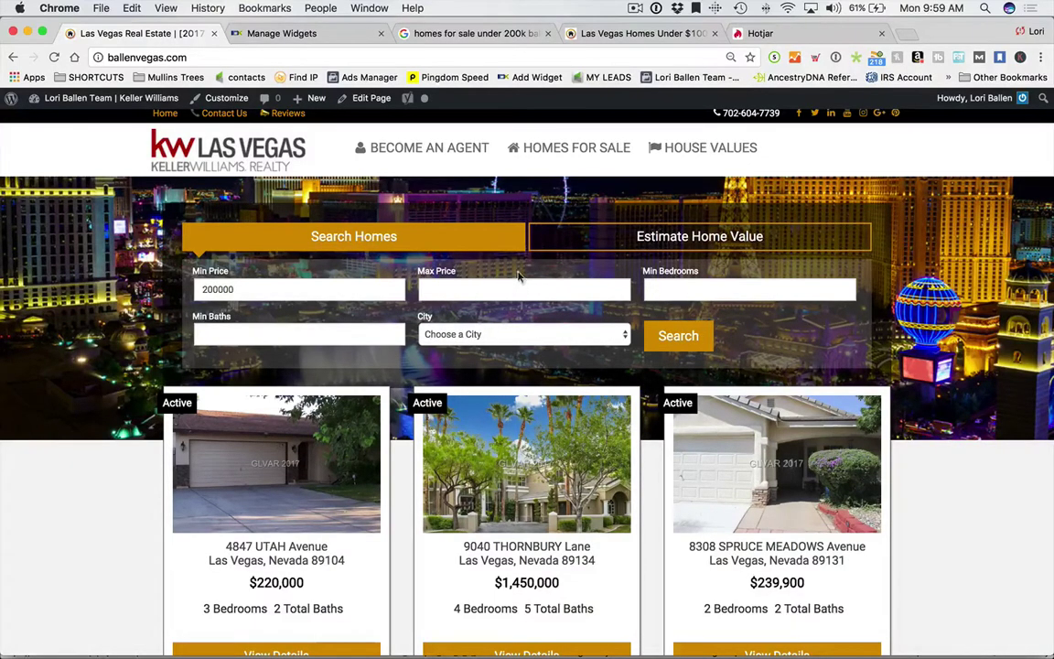
Switch to the Hotjar click heatmap for Homes For Sale in Las Vegas and inspect clicks on the top row of links.
left_click(789, 35)
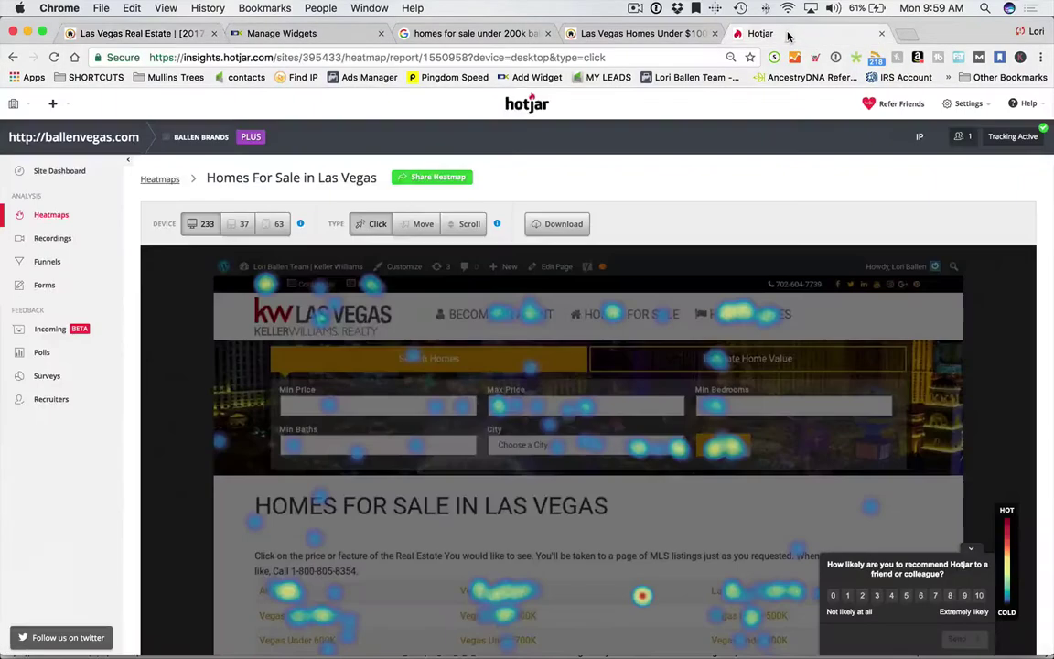
scroll(776, 386, "down", 5)
scroll(776, 386, "down", 2)
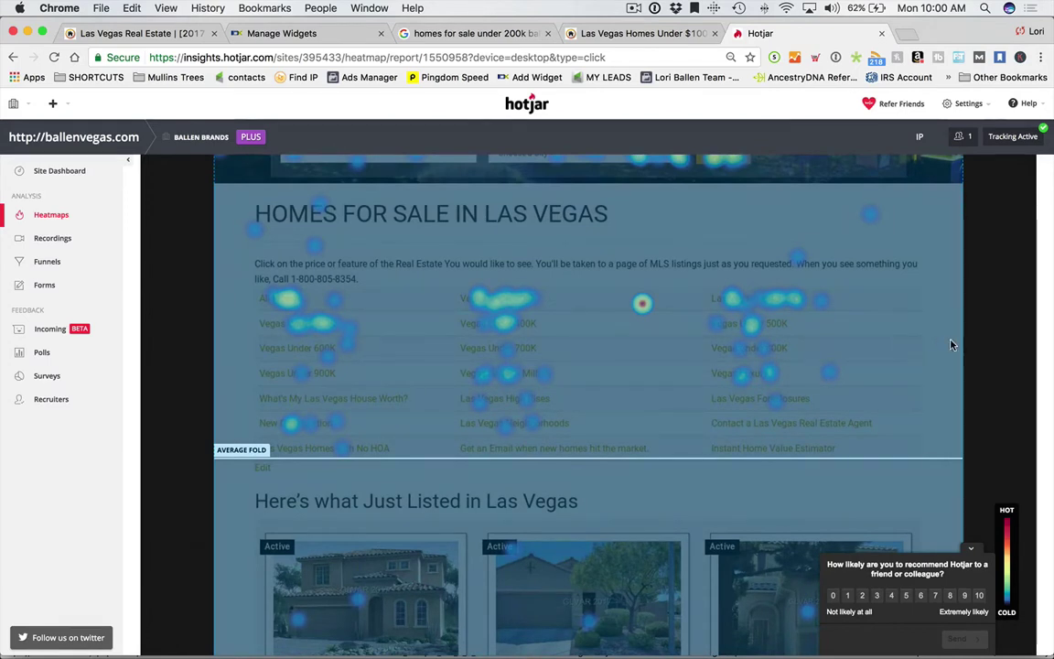
mouse_move(858, 387)
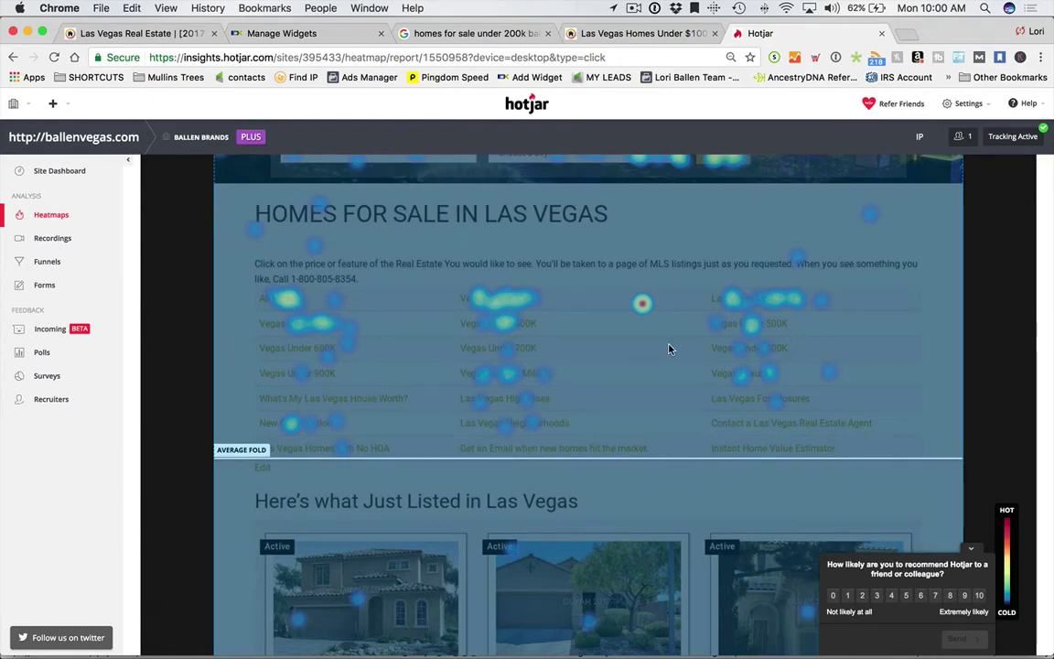
mouse_move(419, 306)
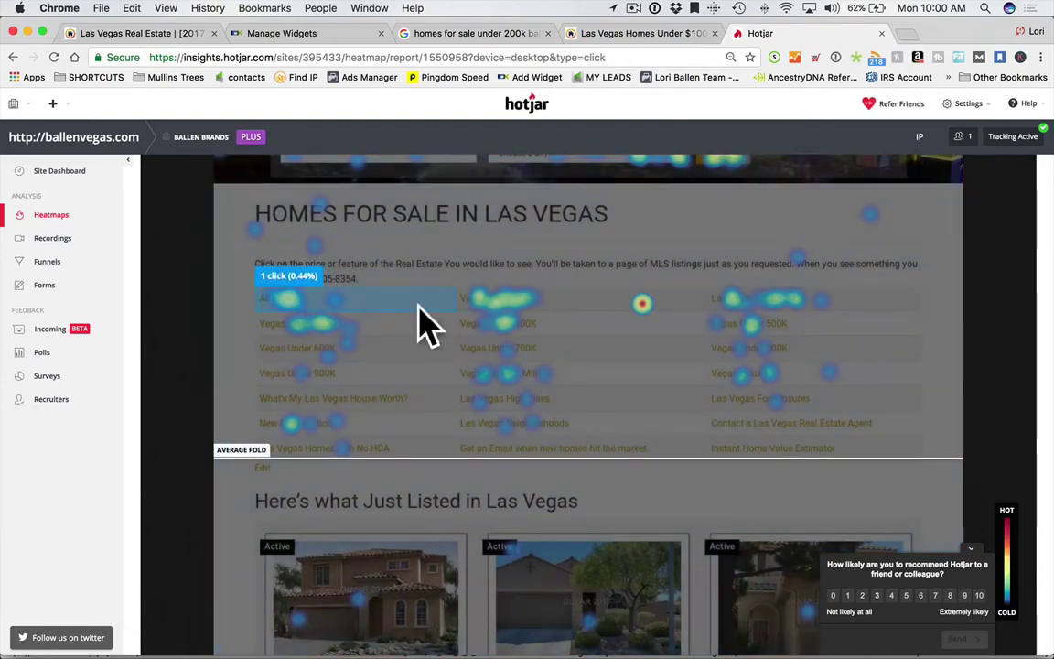
mouse_move(499, 302)
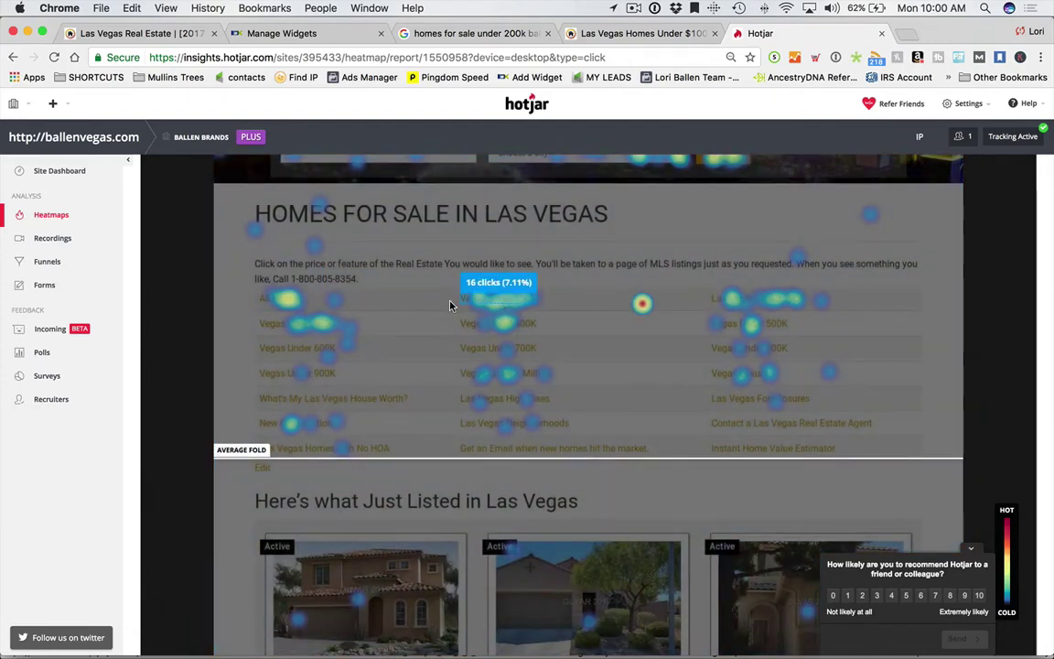
mouse_move(453, 301)
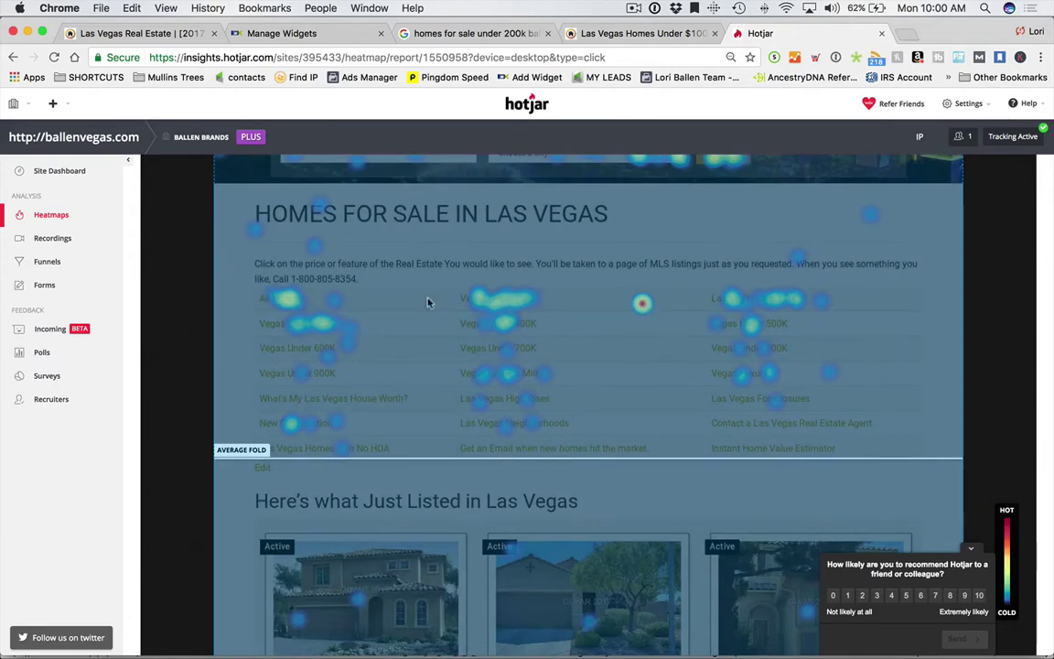
mouse_move(291, 306)
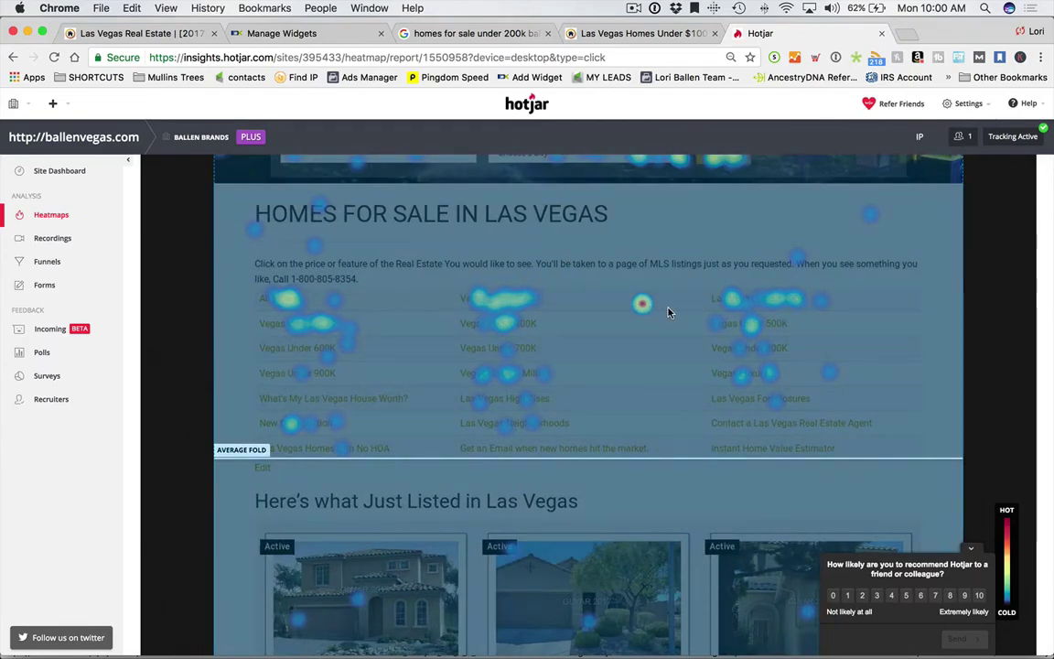
Compare heatmap clicks on the home search fields, including Max Price, with those on the price links.
scroll(574, 353, "down", 5)
scroll(574, 354, "up", 8)
scroll(564, 353, "down", 2)
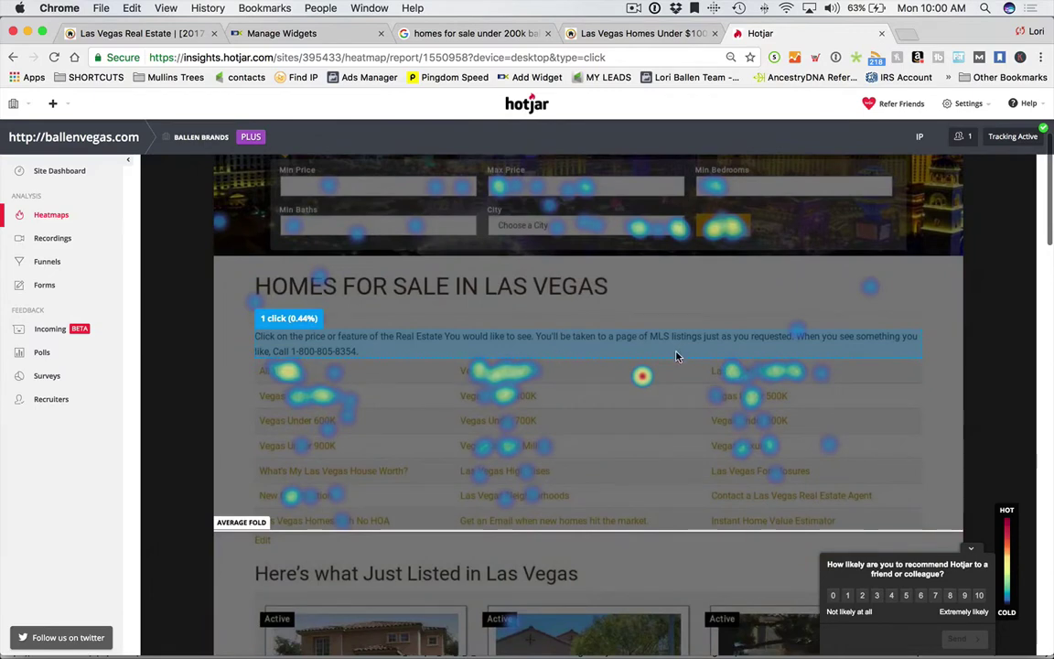
scroll(677, 357, "down", 1)
scroll(490, 307, "up", 3)
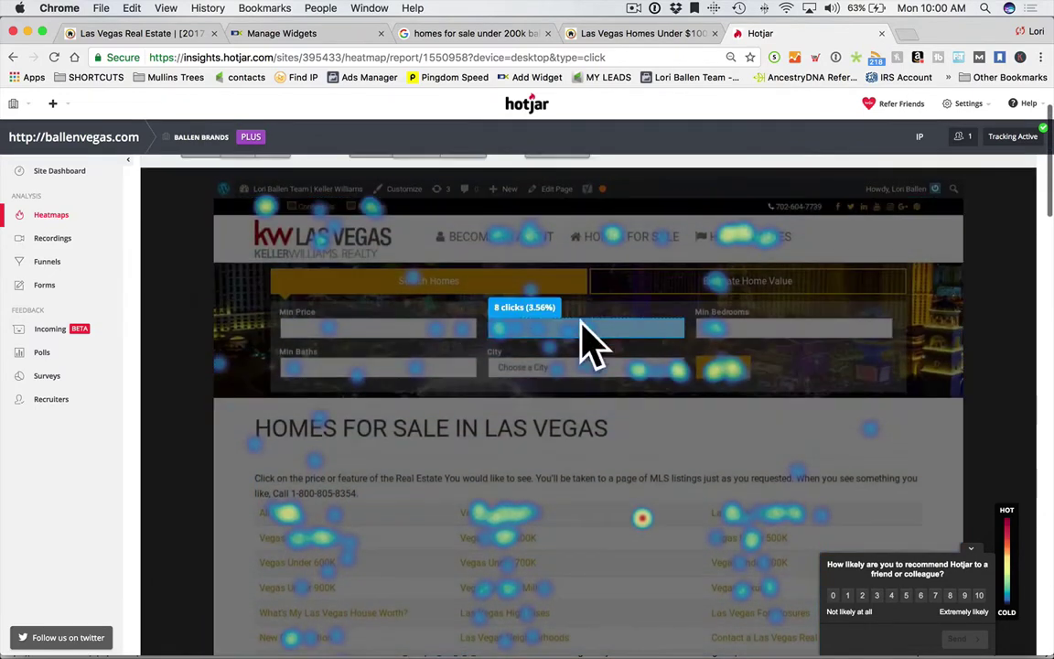
scroll(590, 334, "down", 4)
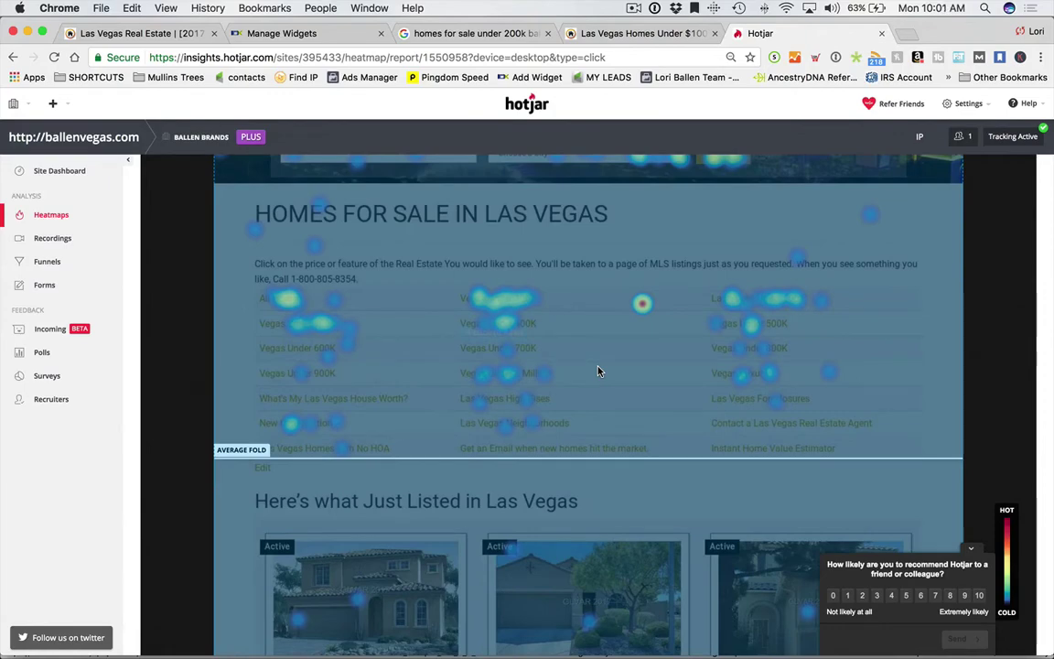
Examine click activity on the just-listed homes and footer links, then on the site header.
scroll(597, 370, "down", 6)
scroll(590, 375, "down", 15)
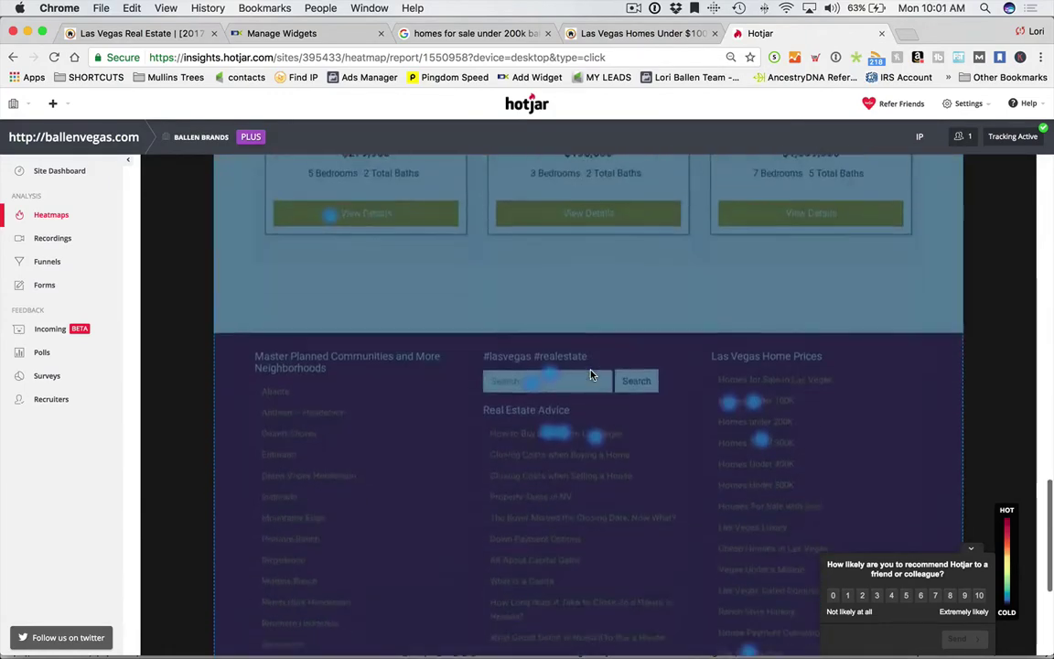
scroll(590, 377, "up", 20)
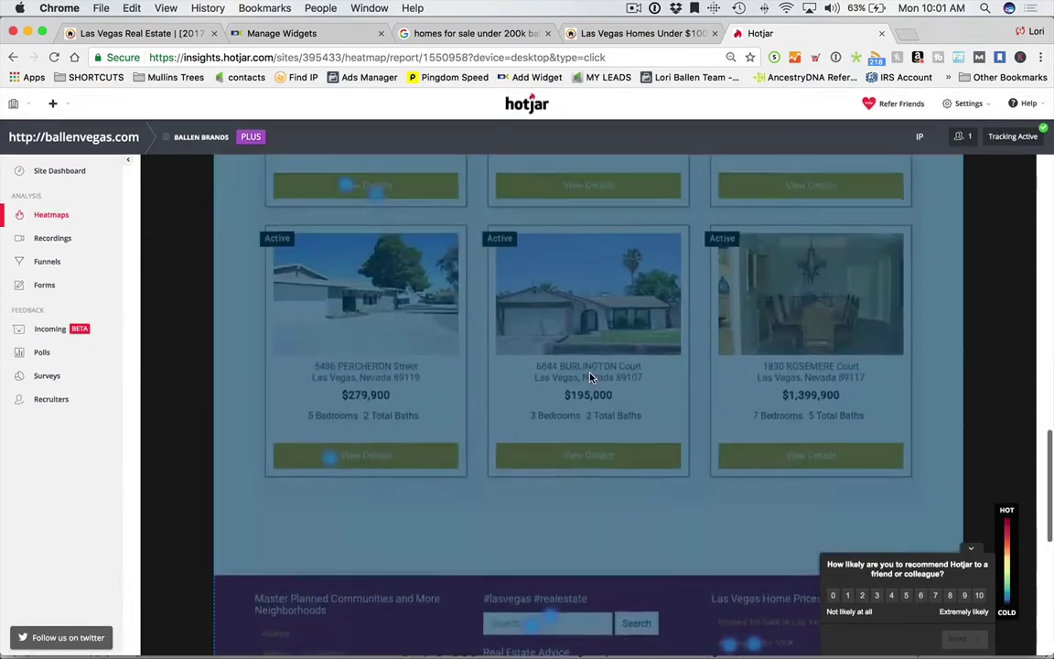
scroll(589, 382, "down", 2)
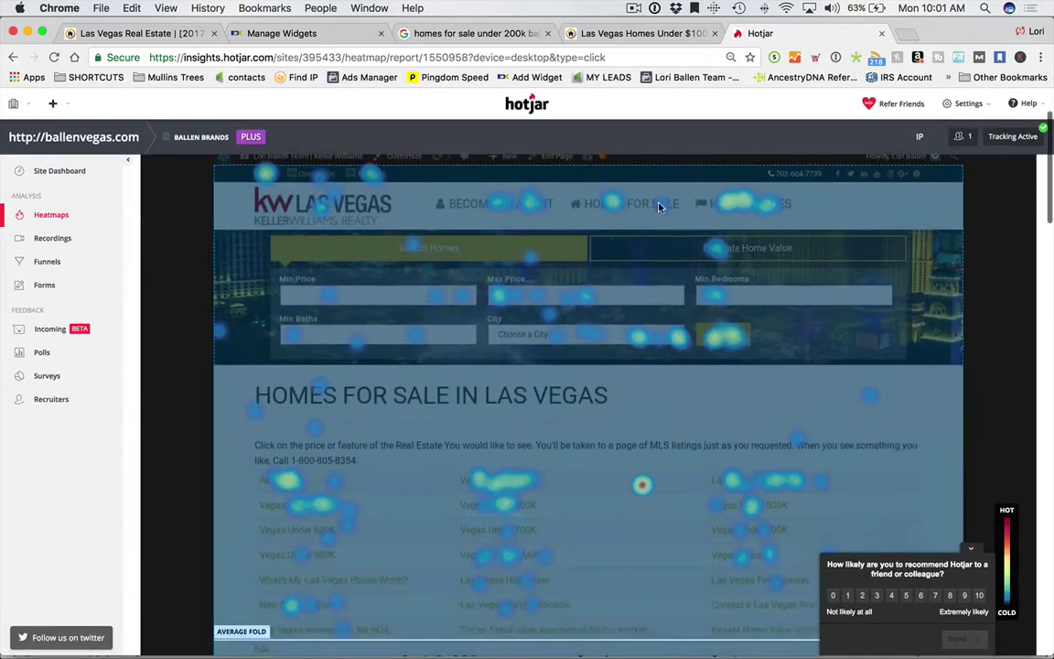
scroll(667, 497, "up", 3)
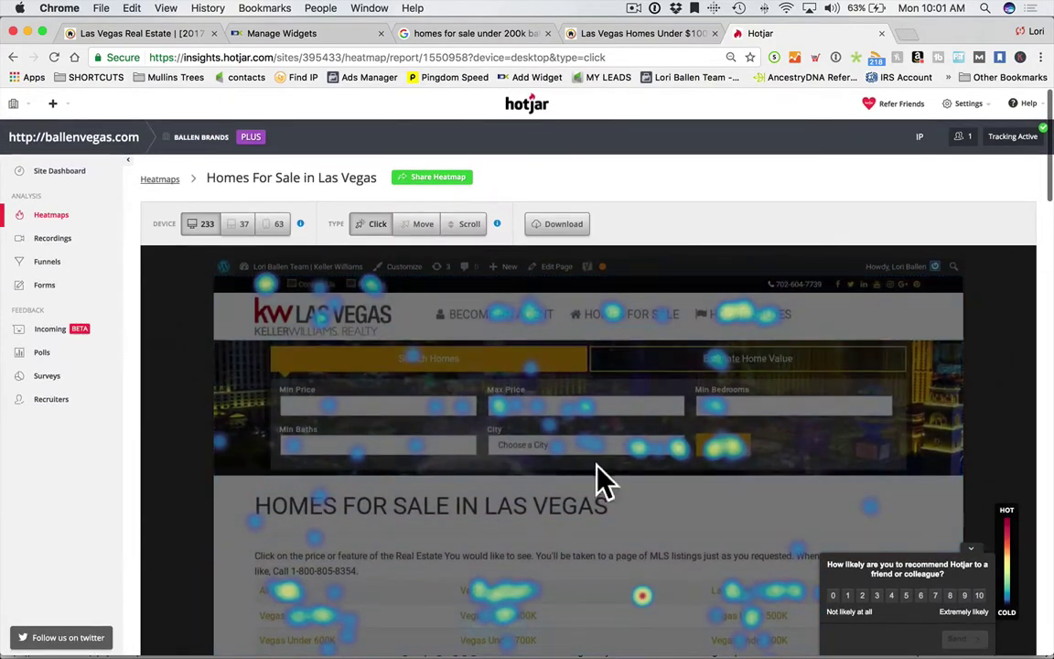
Inspect heatmap clicks on the price and feature links above the average fold, including the Vegas luxury link.
scroll(694, 430, "down", 4)
scroll(693, 444, "down", 5)
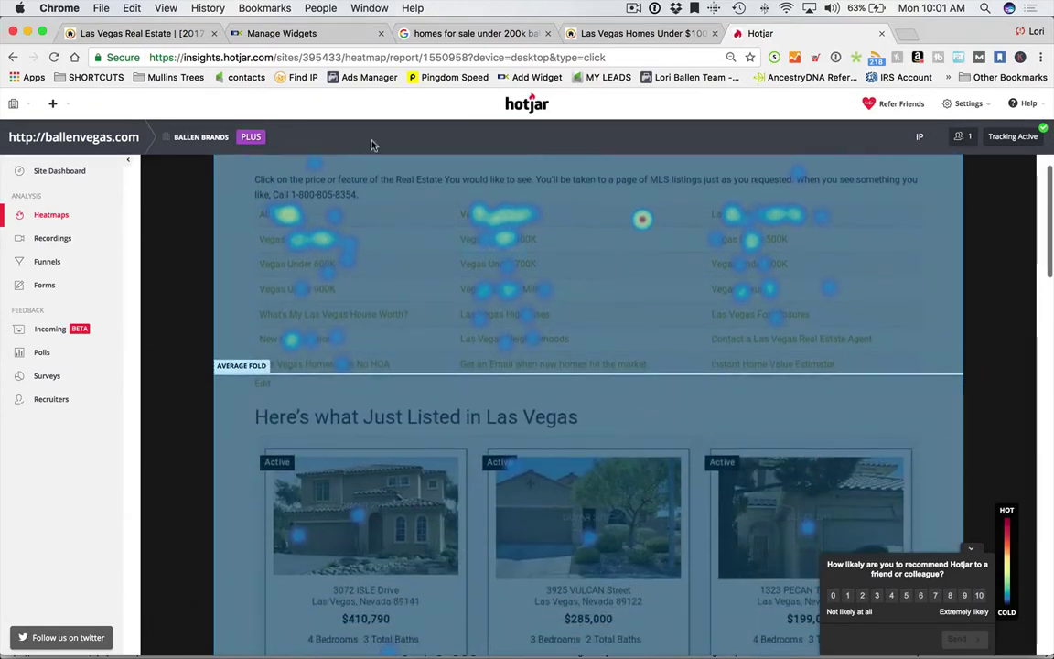
mouse_move(496, 265)
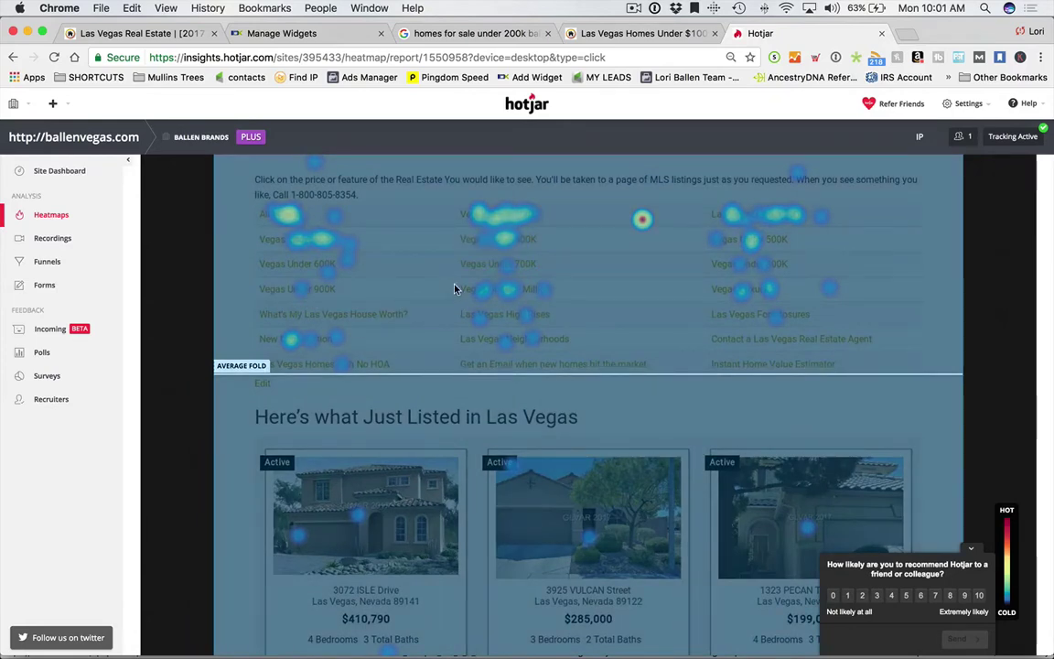
mouse_move(708, 281)
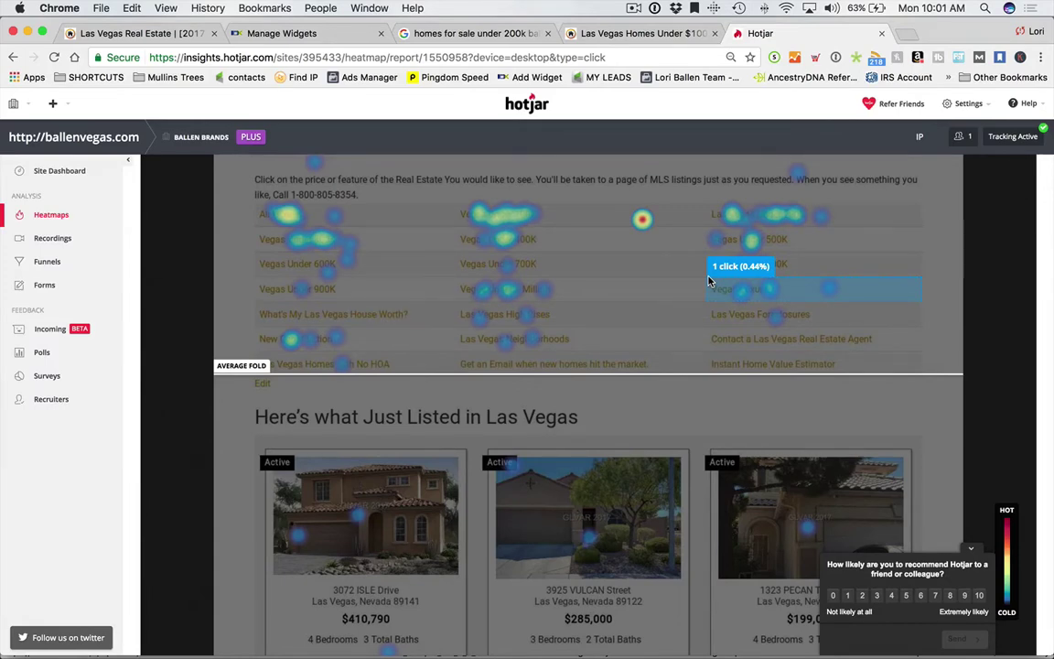
Recheck the heatmap's header and search form, then return to the link grid under Homes For Sale in Las Vegas.
scroll(595, 201, "up", 3)
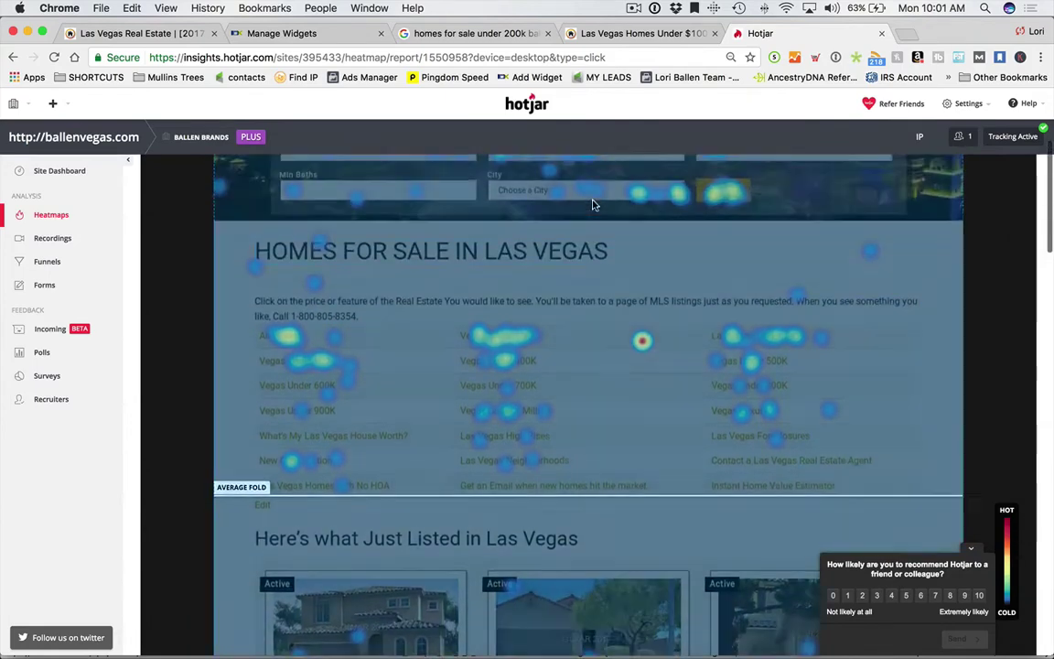
scroll(592, 205, "up", 2)
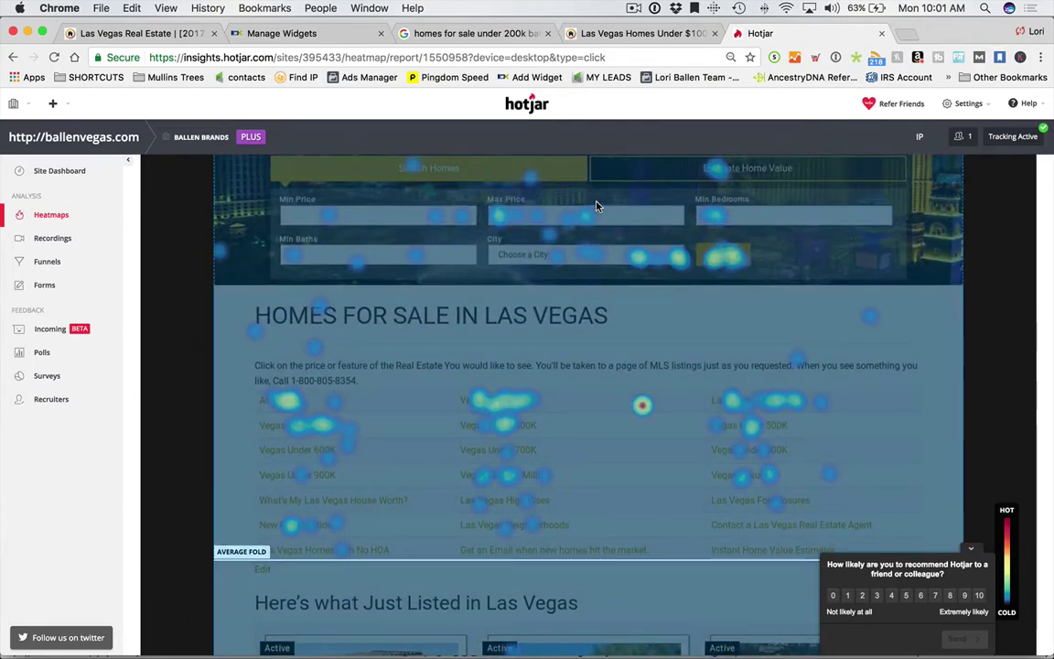
scroll(567, 210, "up", 5)
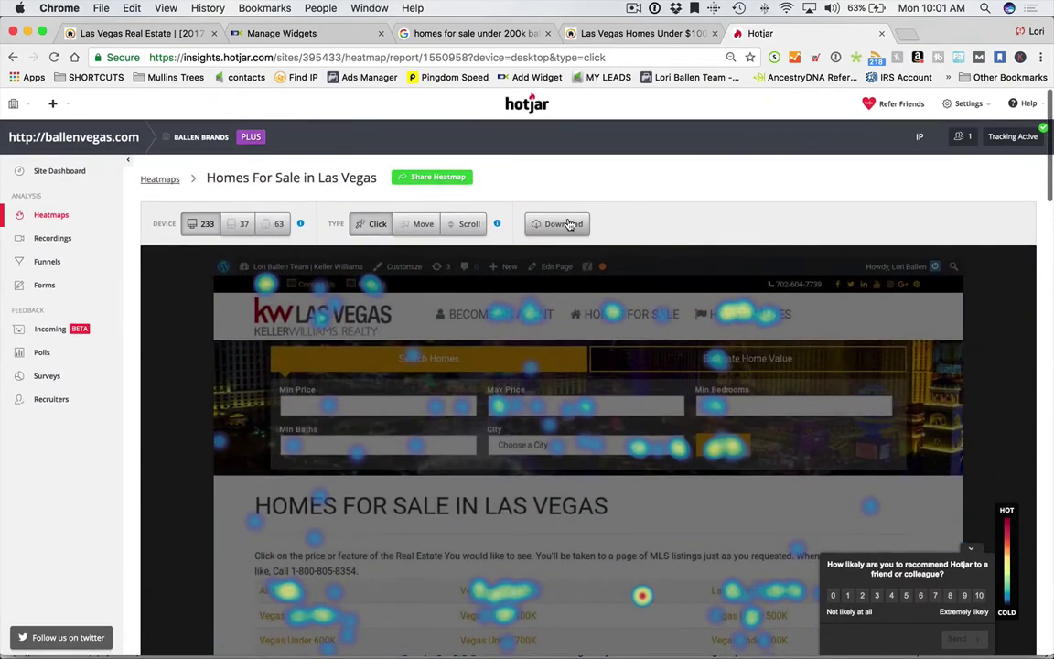
scroll(576, 227, "down", 4)
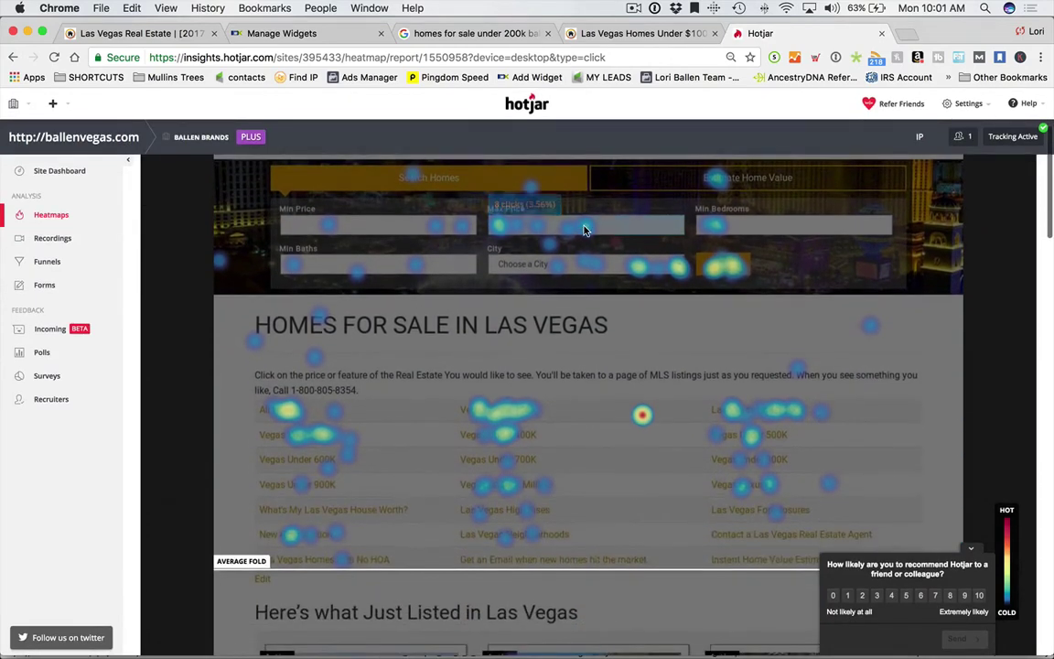
scroll(584, 215, "down", 4)
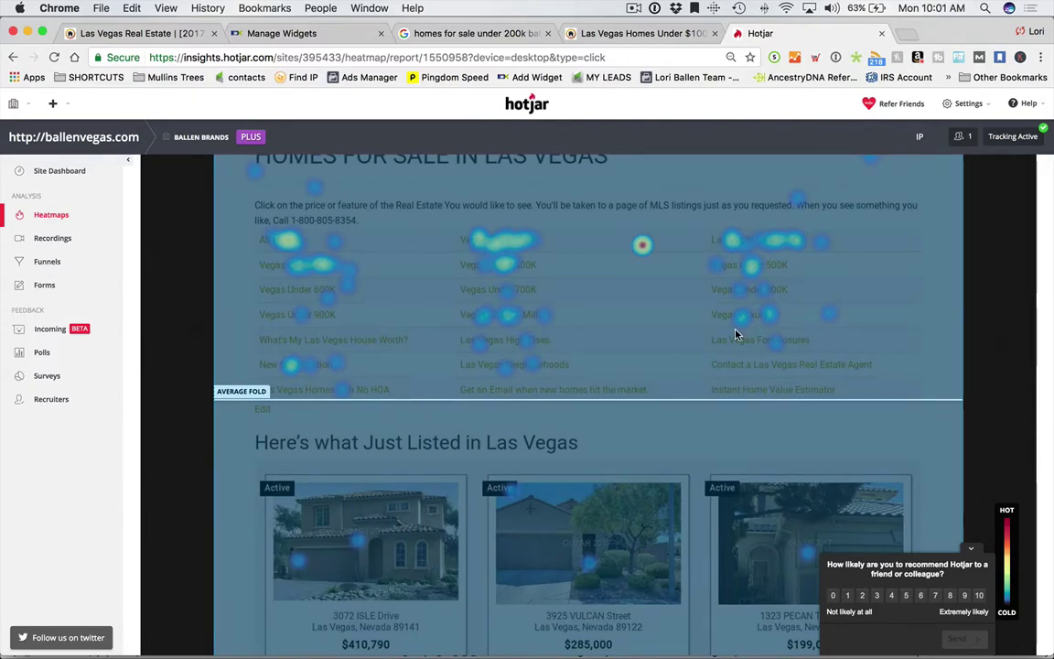
scroll(714, 320, "up", 1)
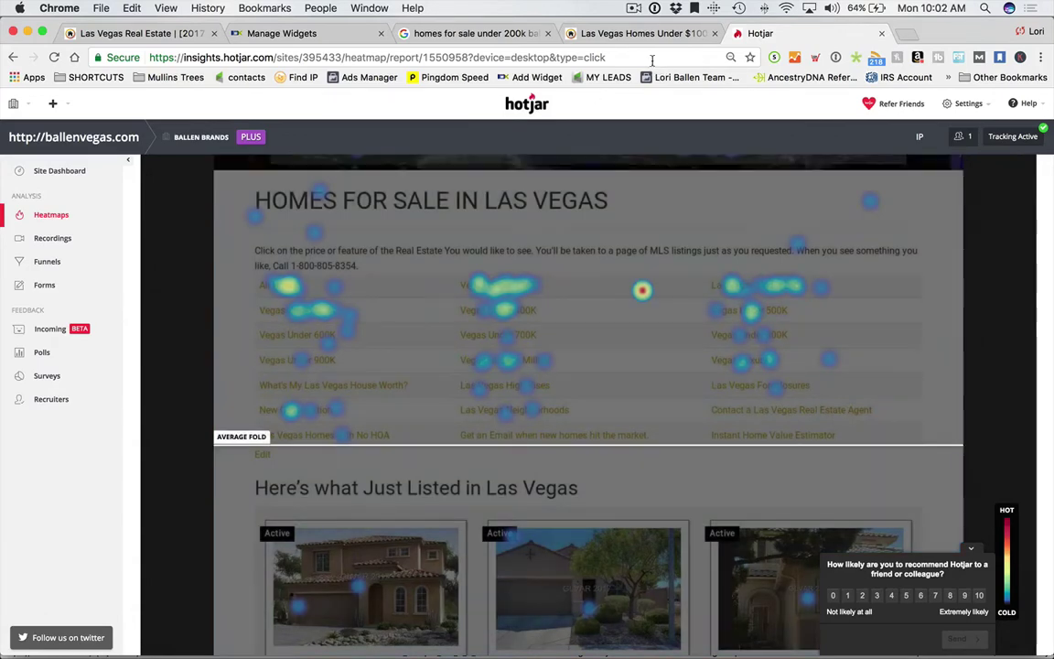
Review the Browse By Price links on the Las Vegas Homes Under $100,000 page against the Hotjar click heatmap.
left_click(637, 35)
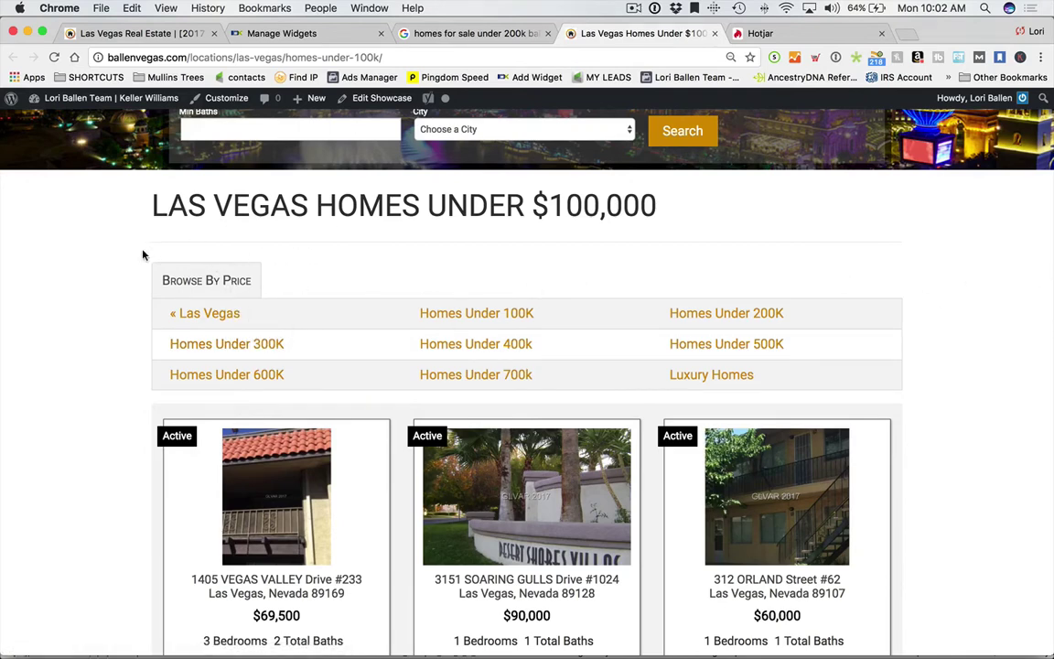
scroll(9, 302, "down", 5)
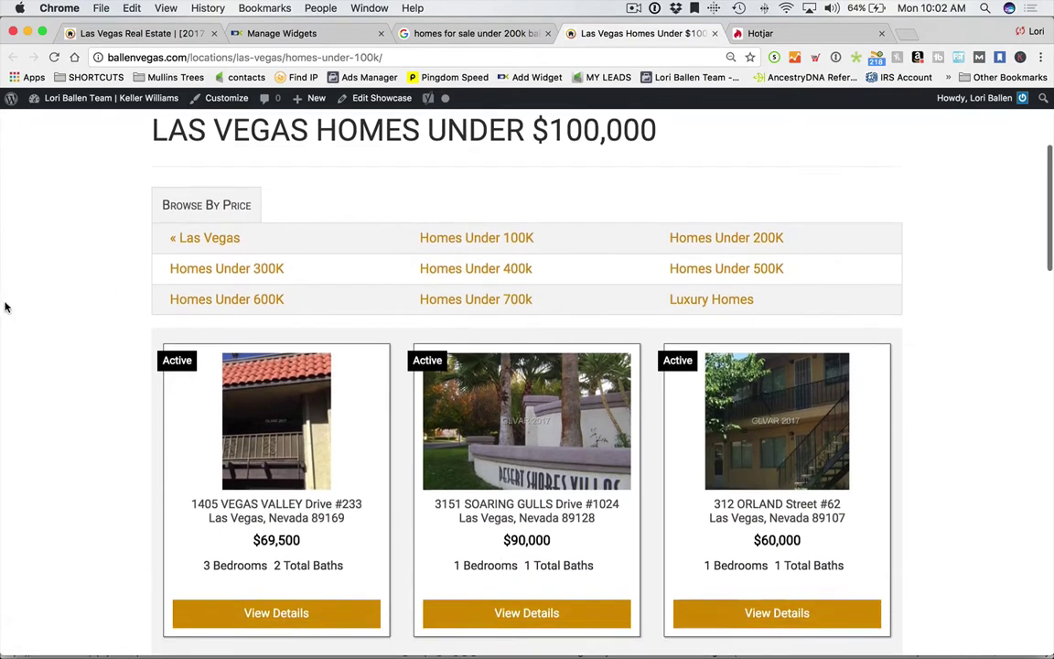
scroll(197, 229, "up", 4)
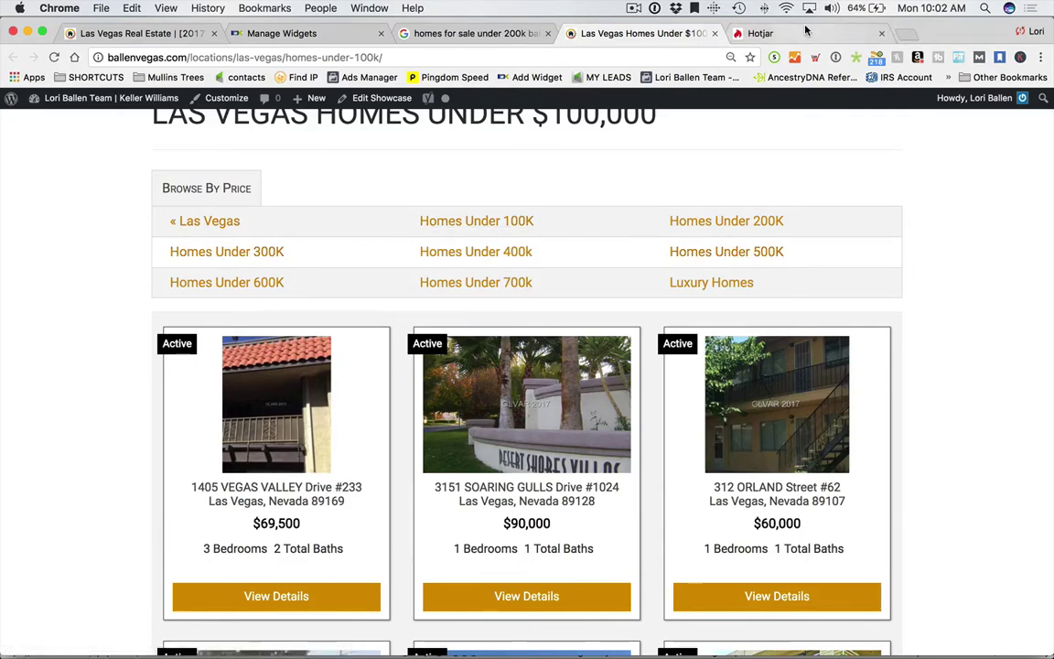
left_click(759, 33)
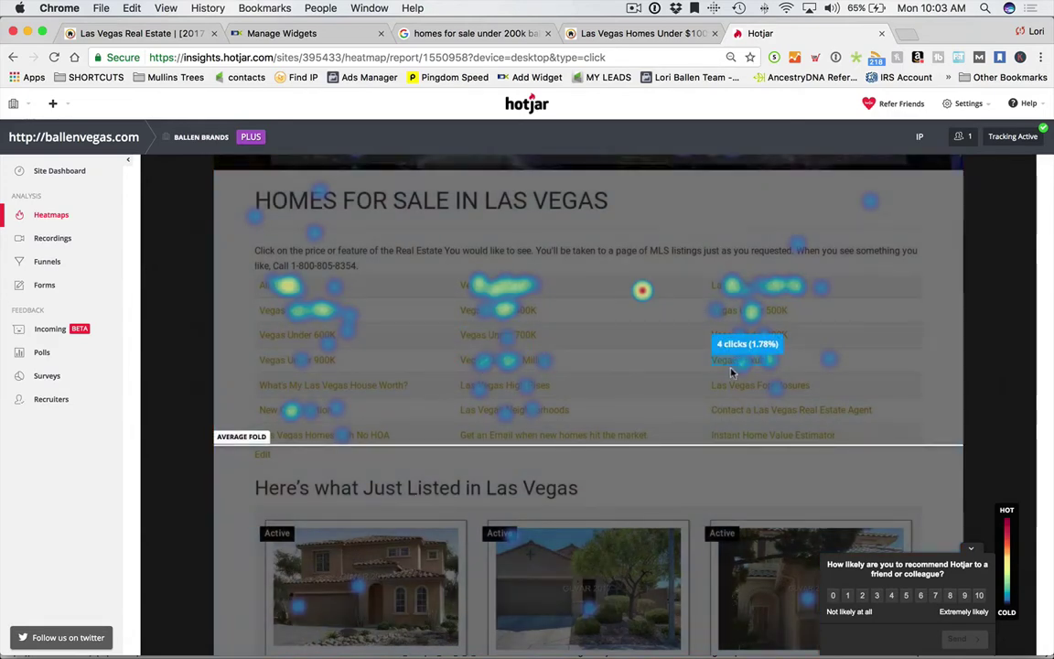
left_click(629, 34)
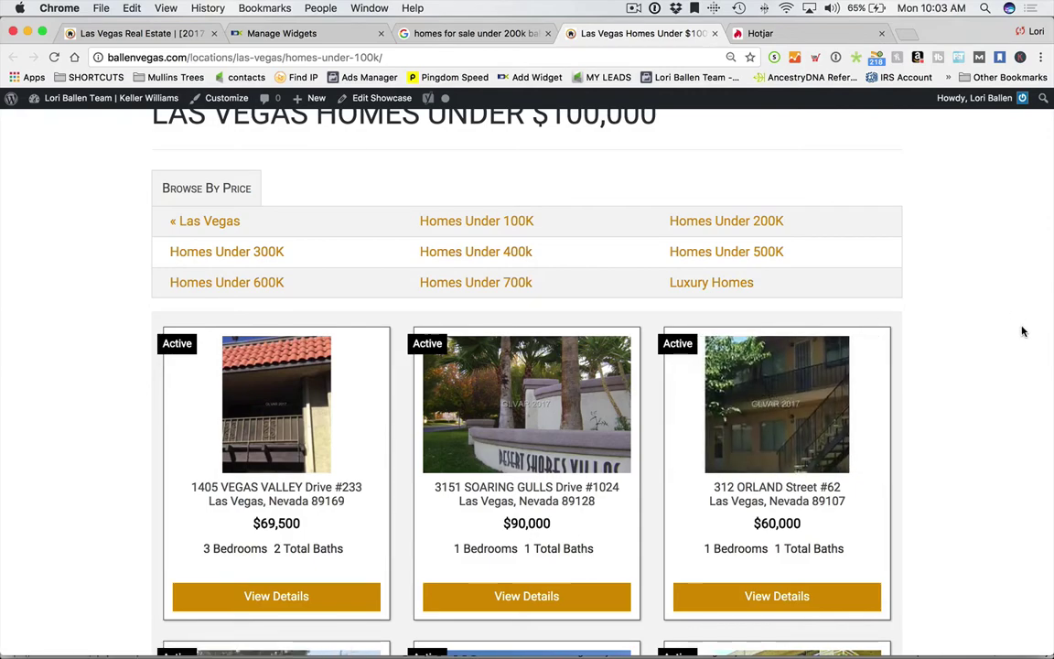
Review the Las Vegas Homes Under $100,000 page from its property listings and footer links back to the Browse By Price grid.
scroll(1022, 332, "down", 3)
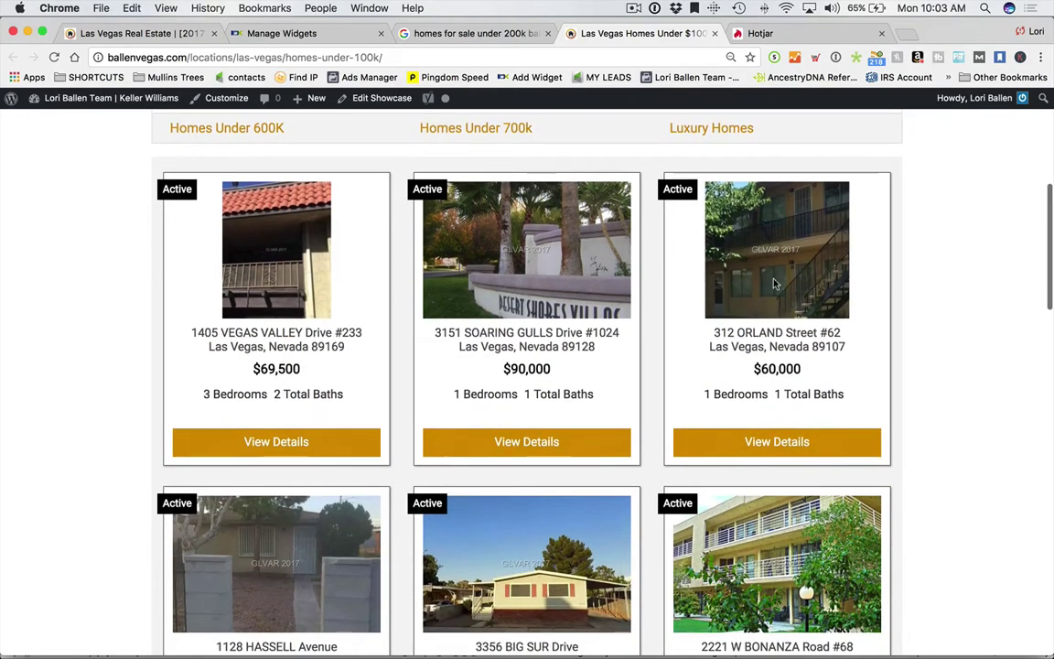
scroll(495, 339, "down", 10)
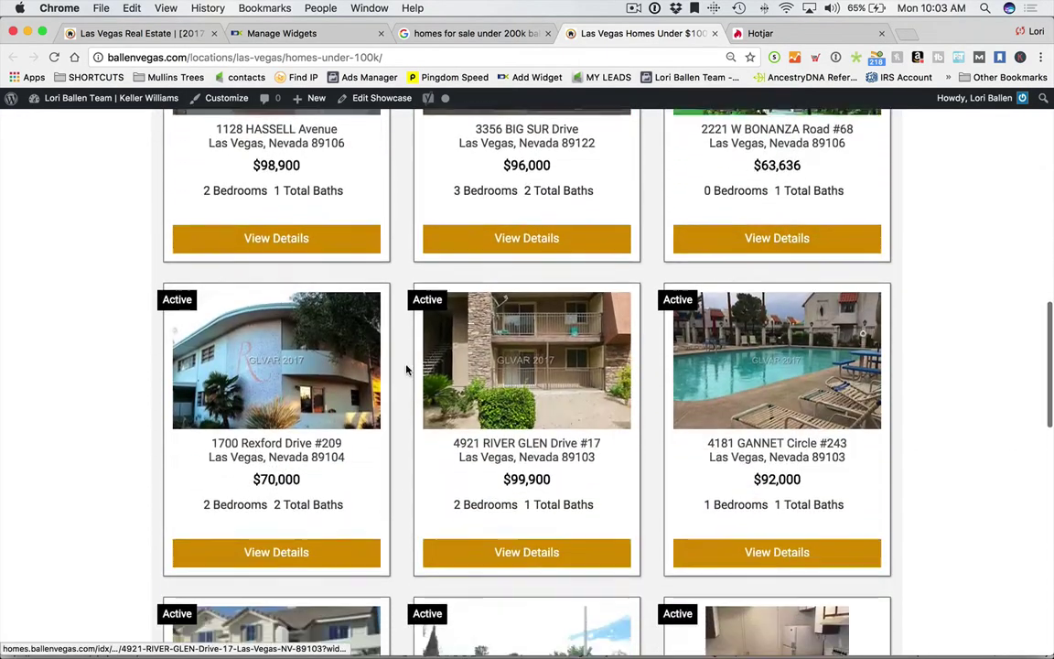
scroll(229, 366, "down", 10)
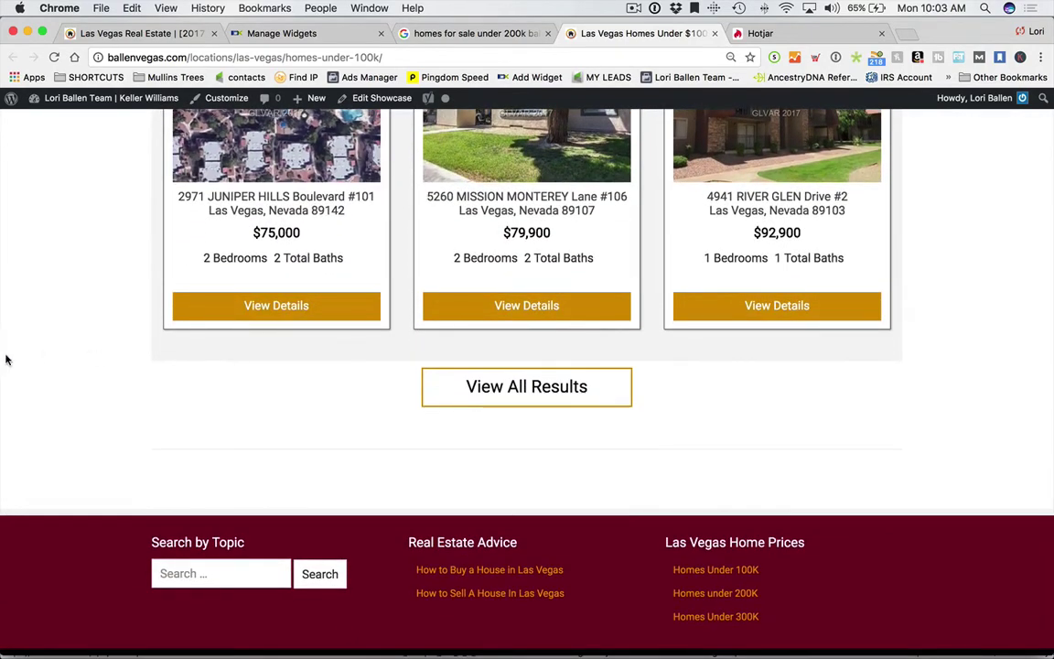
scroll(82, 359, "down", 1)
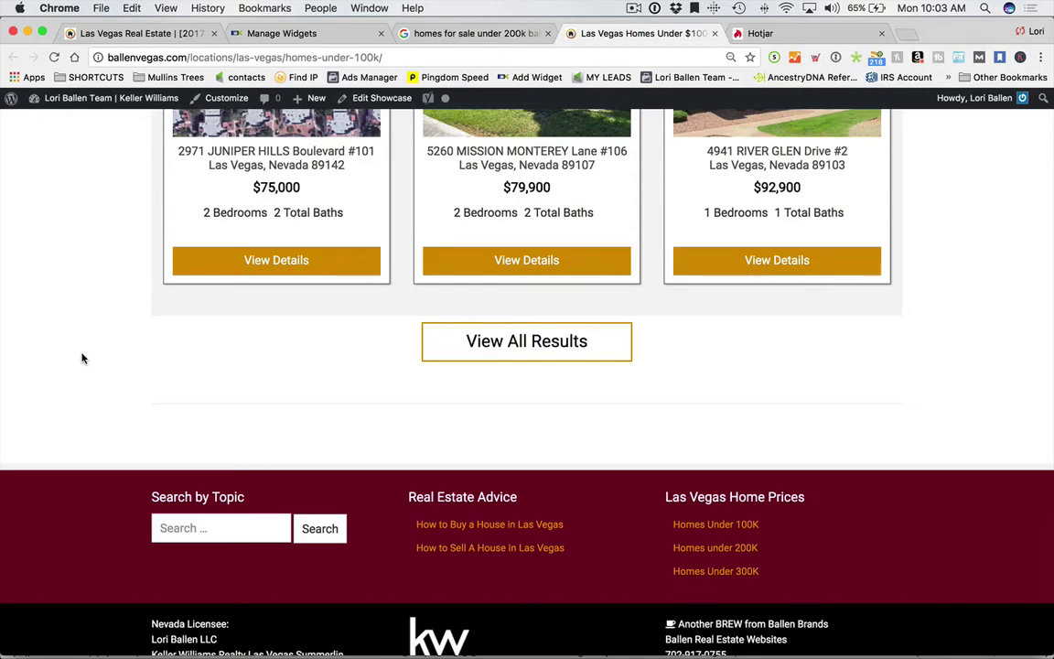
scroll(114, 383, "down", 2)
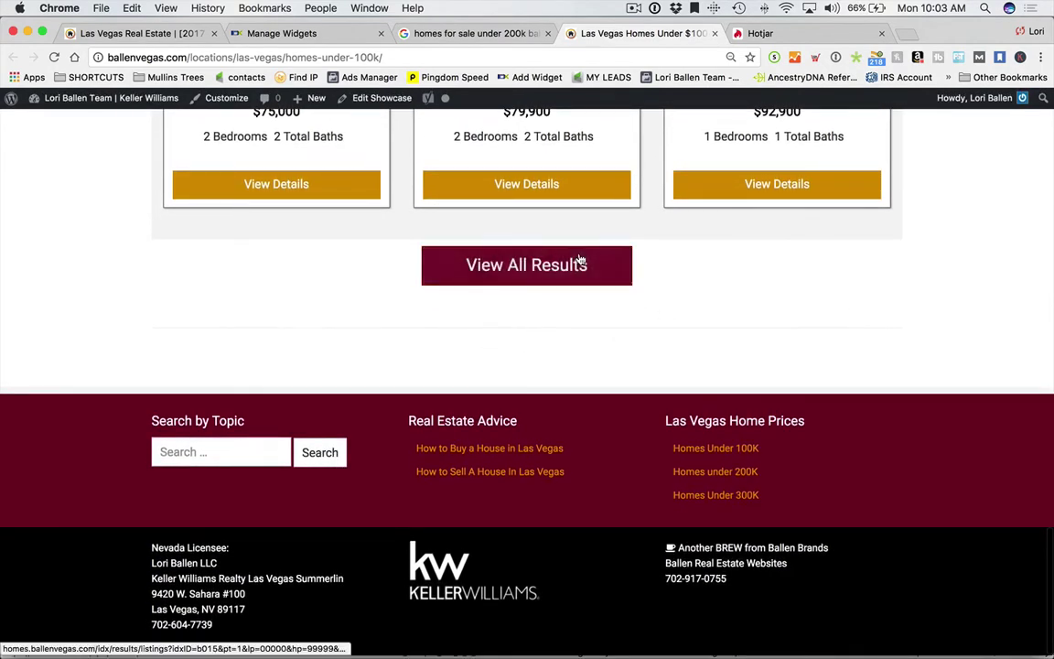
scroll(800, 284, "up", 5)
scroll(985, 373, "up", 20)
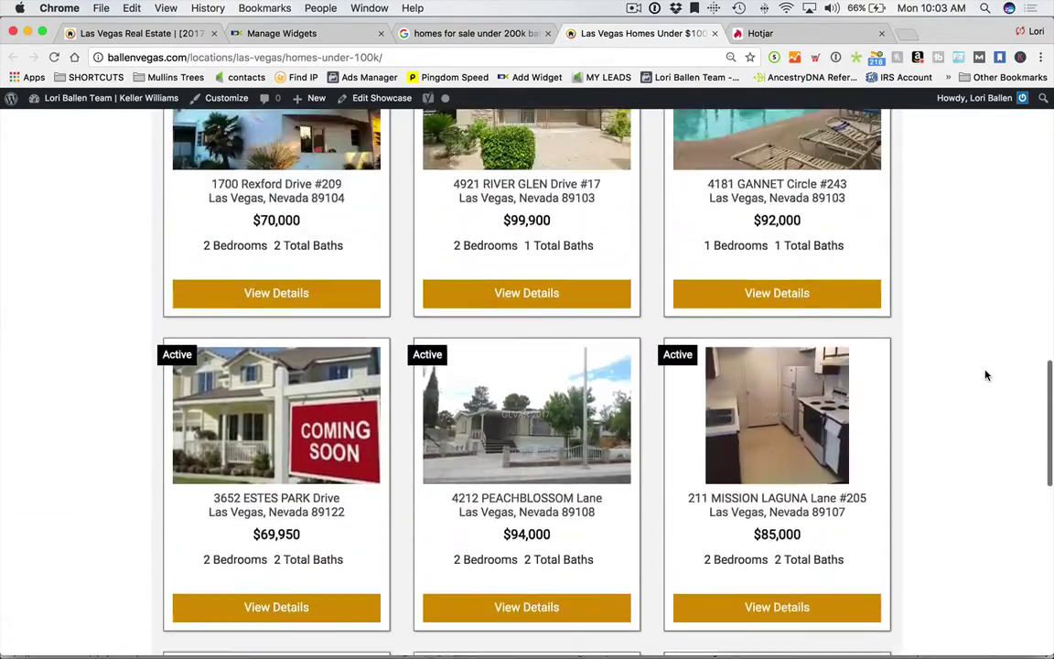
scroll(983, 376, "up", 2)
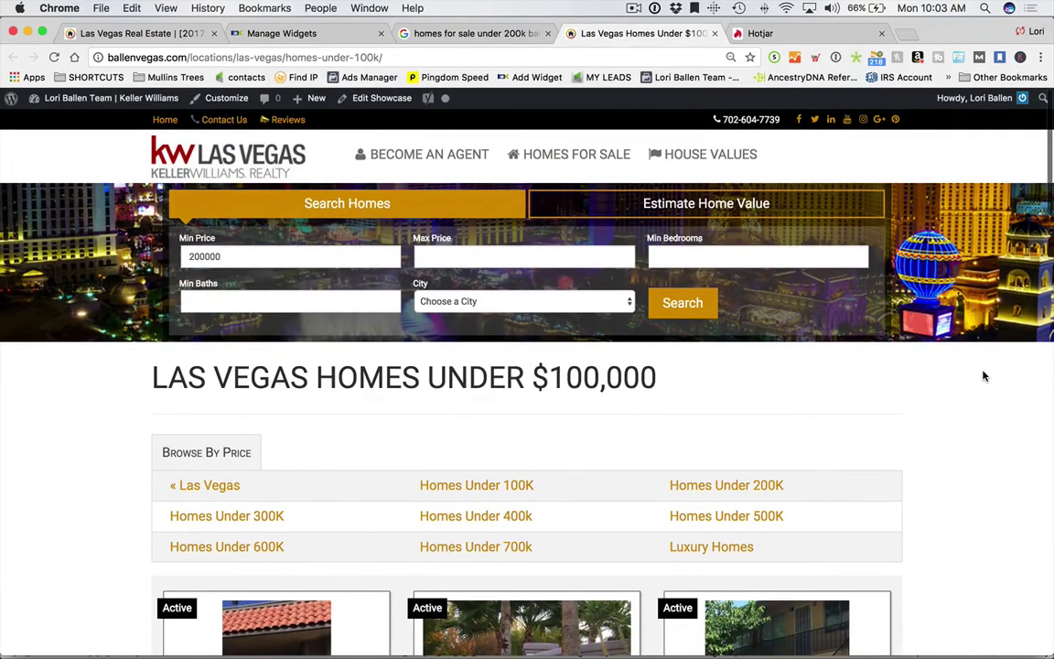
scroll(983, 376, "down", 4)
scroll(984, 376, "down", 2)
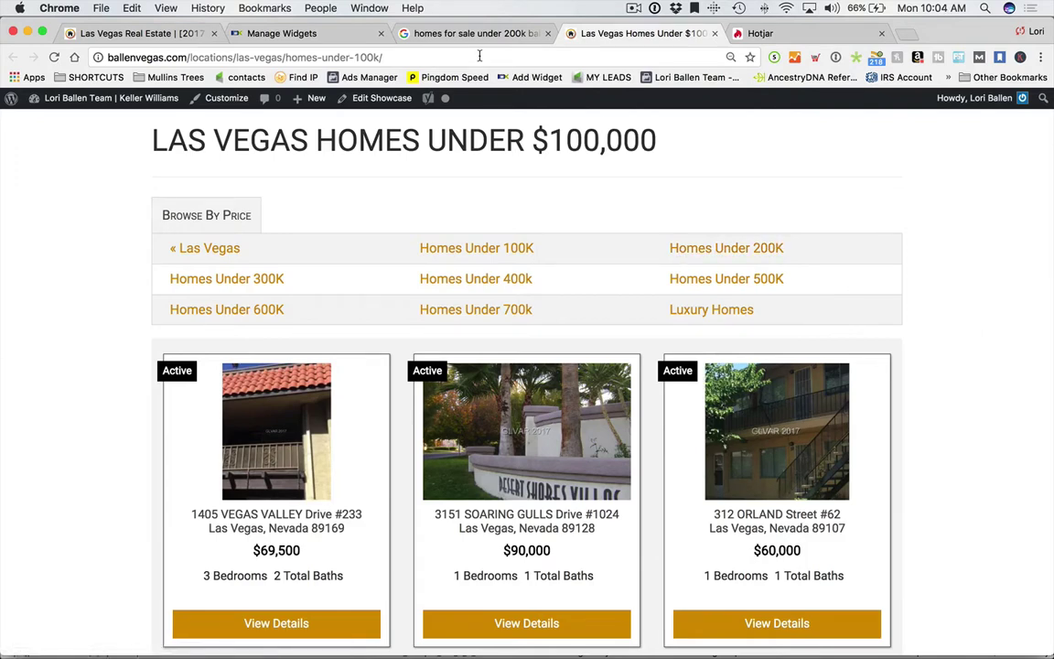
Close the Google search results for homes under 200k and return to the Las Vegas Real Estate home page.
left_click(452, 34)
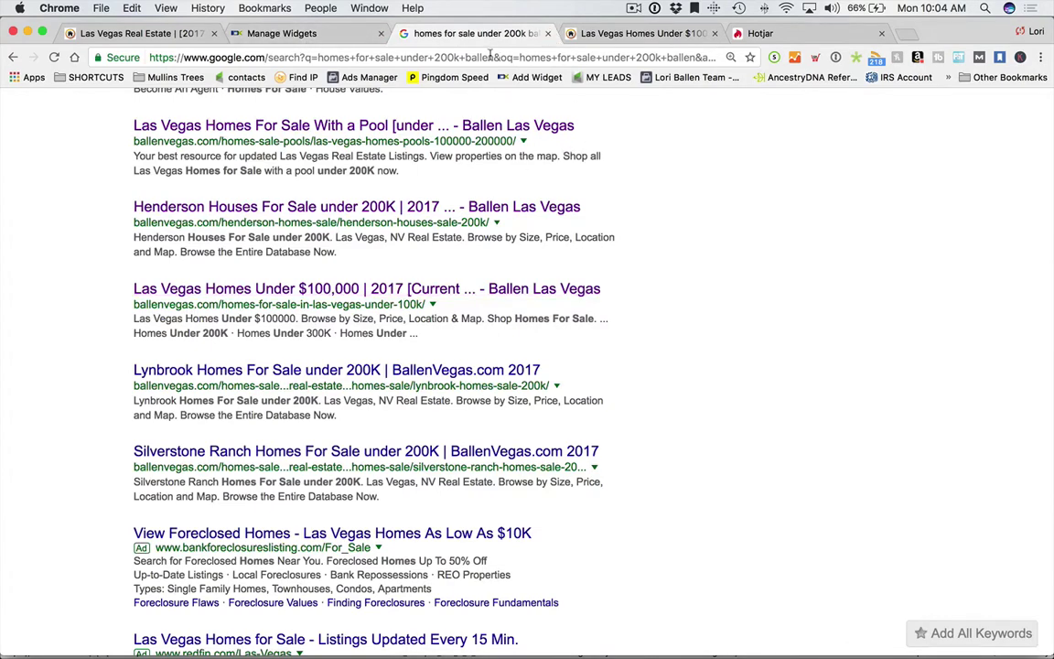
left_click(547, 34)
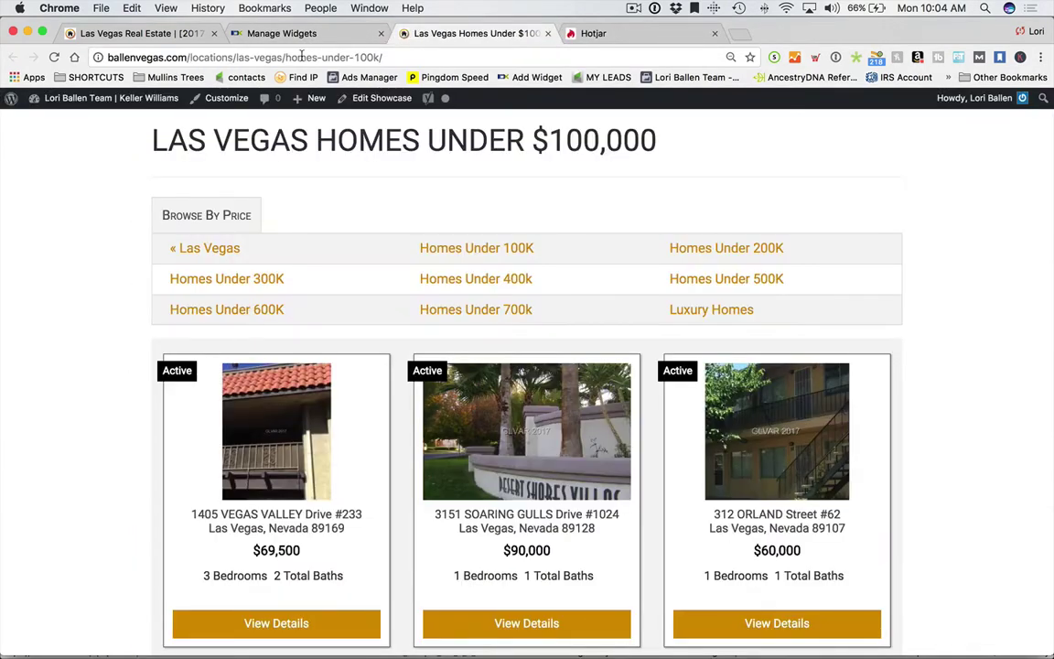
left_click(155, 34)
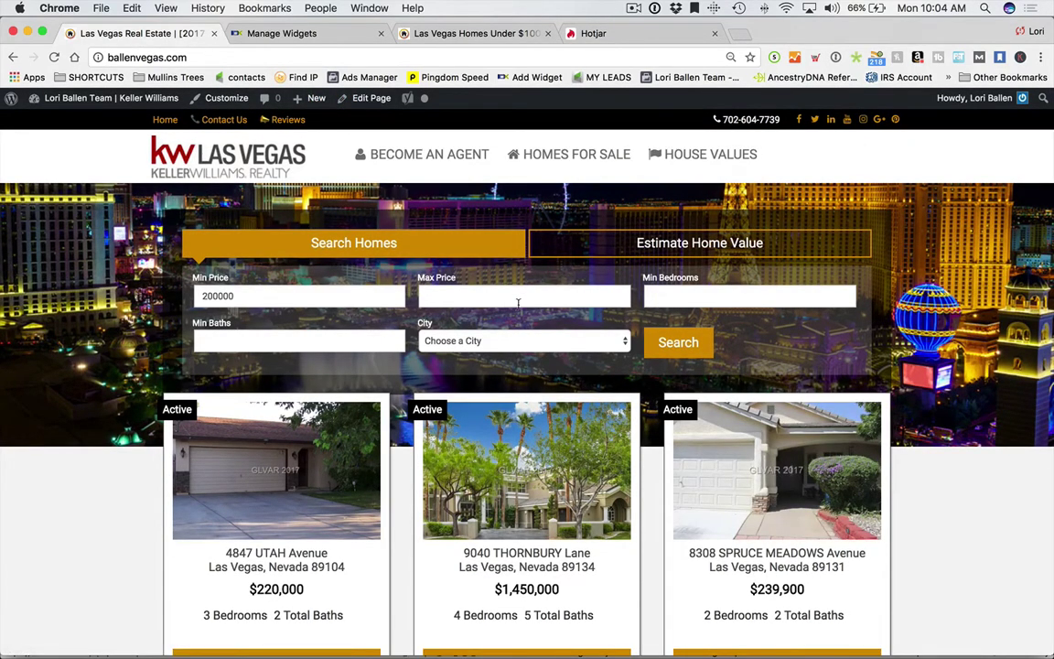
Create a new WordPress page in a separate browser tab and title it "Title".
mouse_move(317, 102)
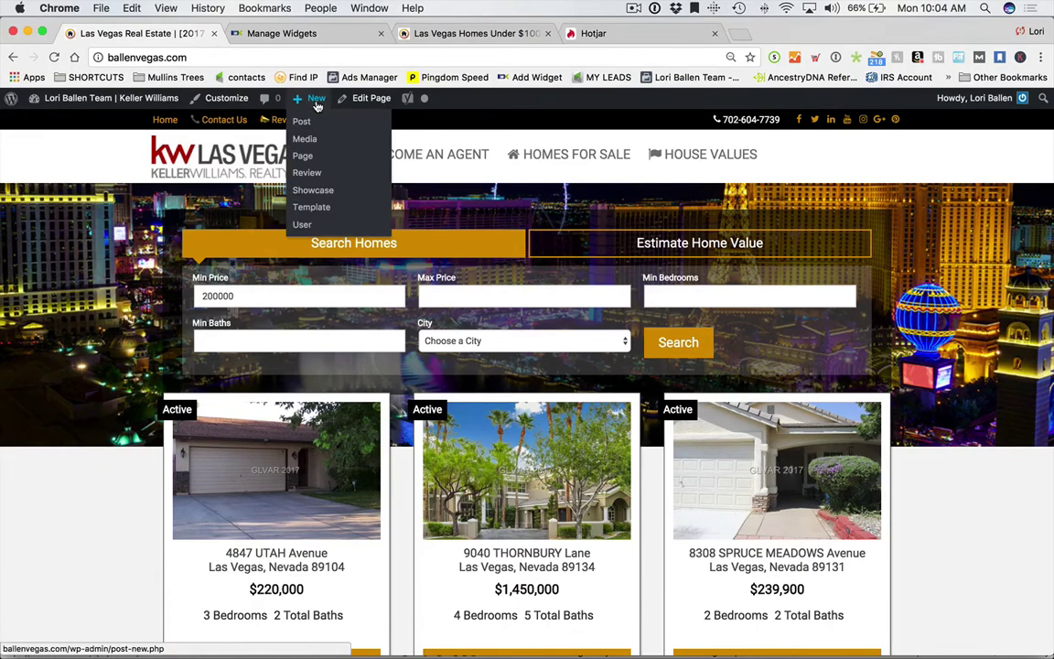
right_click(310, 155)
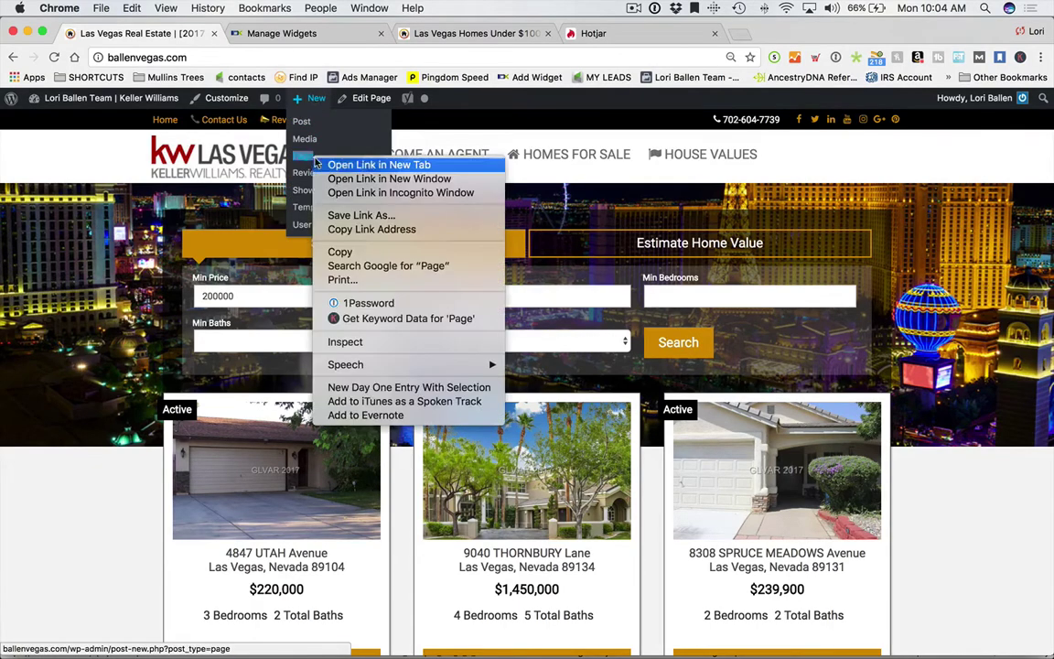
left_click(366, 166)
left_click(309, 40)
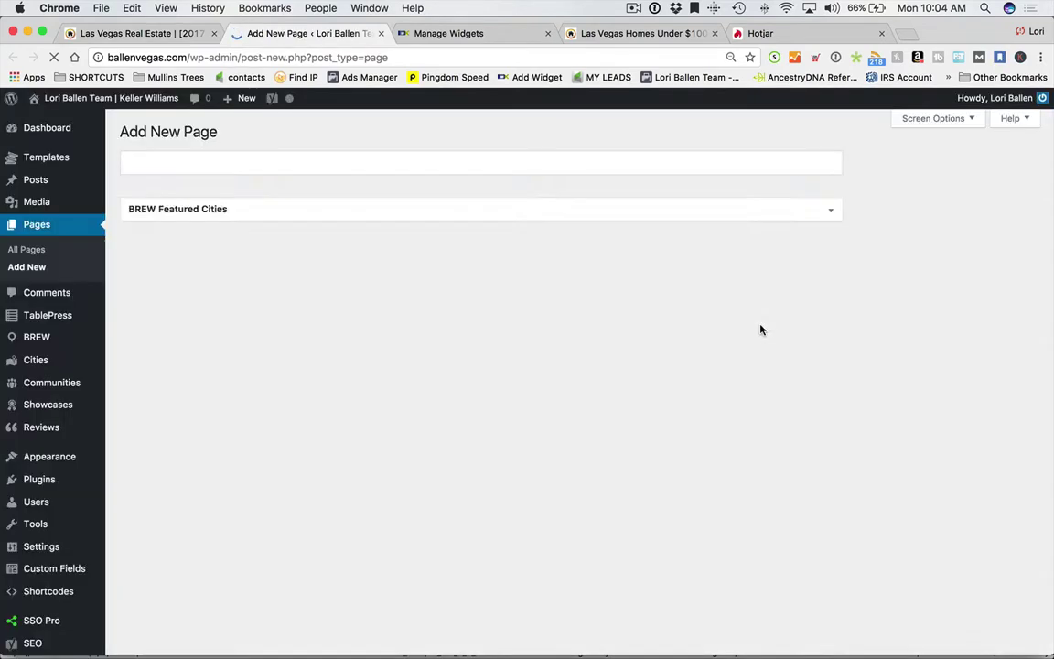
type("Title")
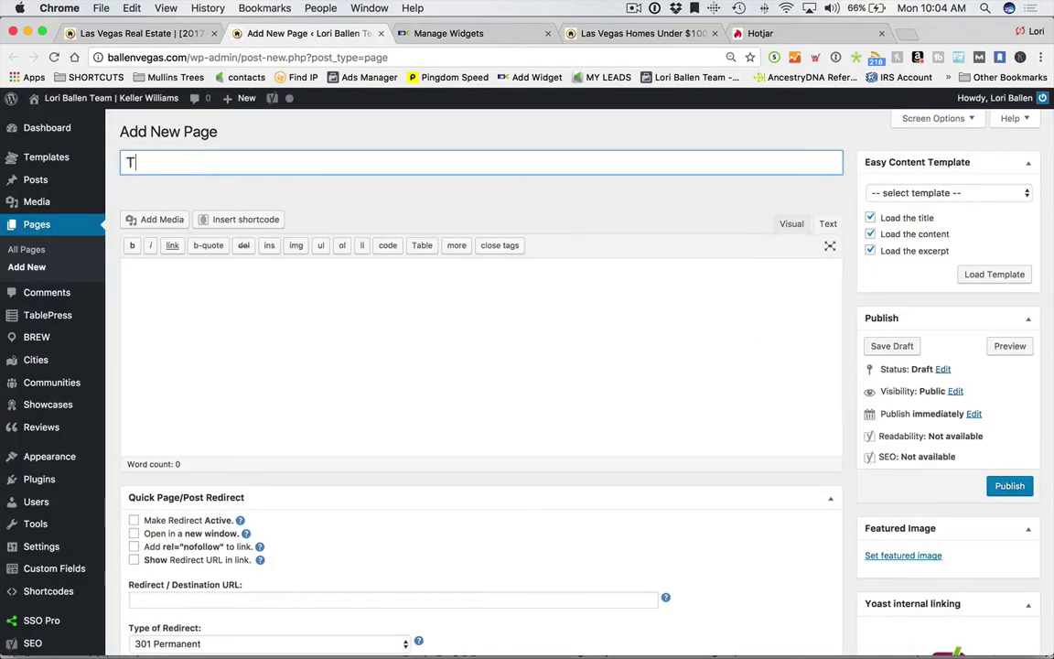
Insert the TablePress table "Las Vegas Homes For Sale by Price and Feature" (ID 24) into the page's content.
left_click(343, 334)
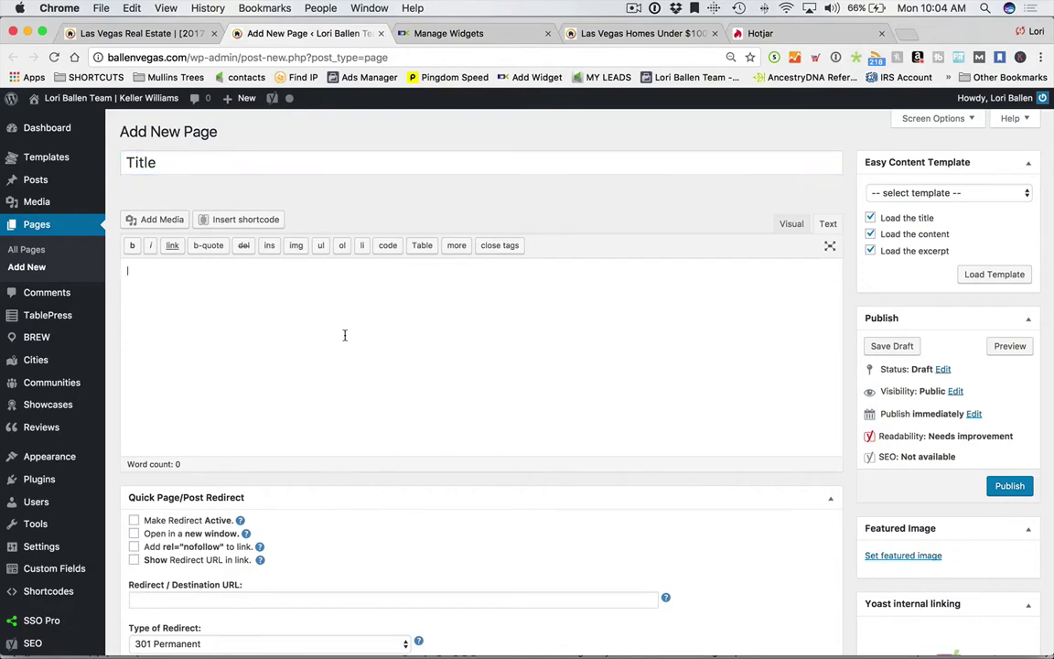
scroll(192, 251, "down", 2)
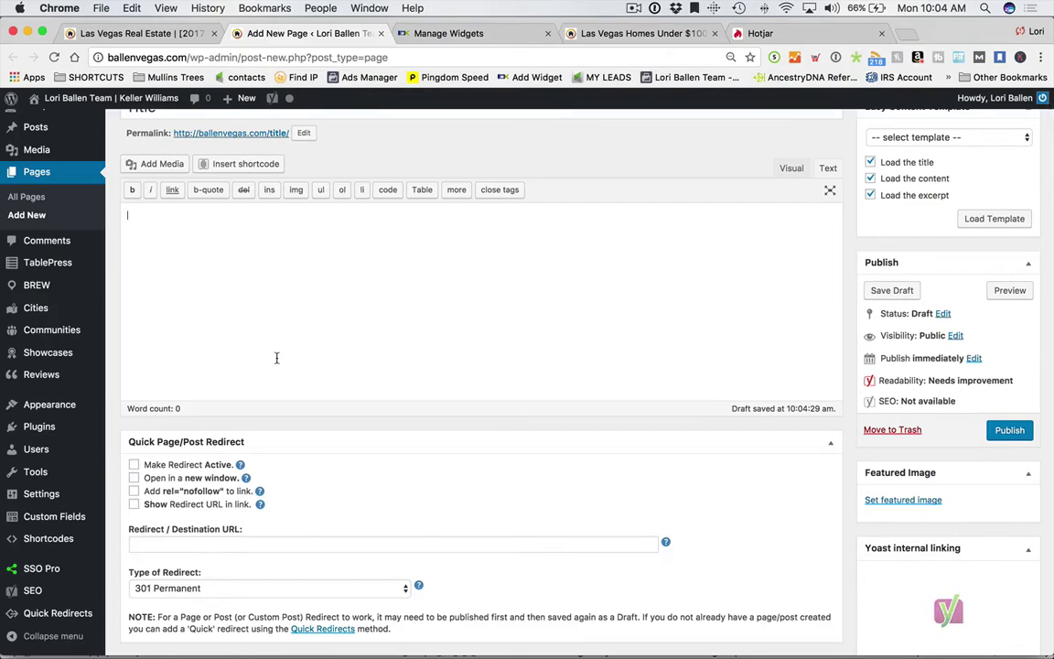
scroll(270, 352, "down", 1)
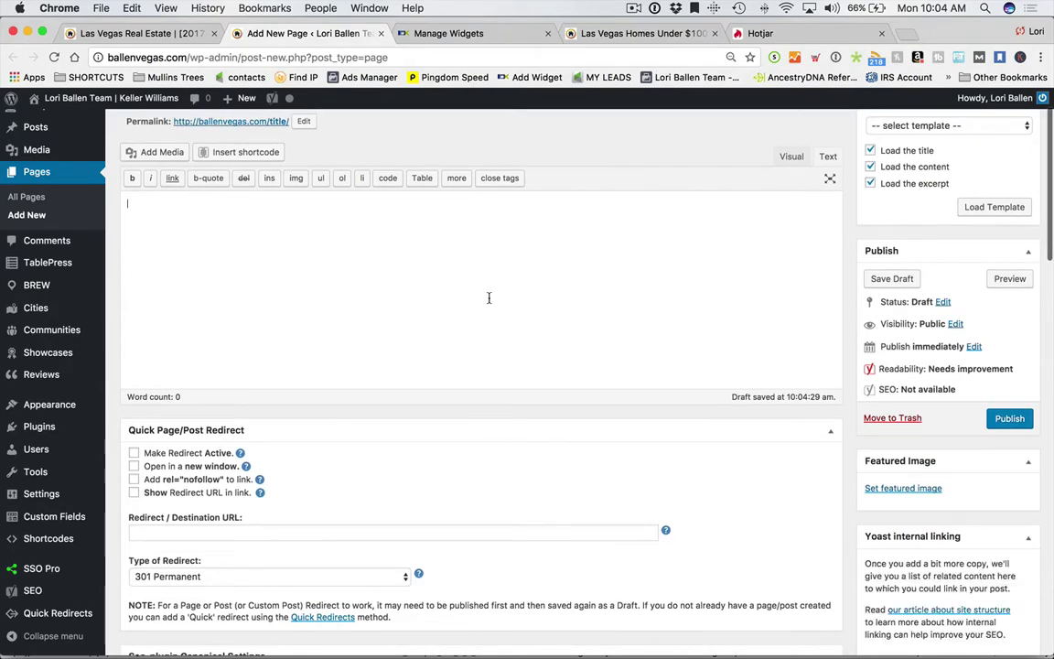
scroll(423, 309, "up", 3)
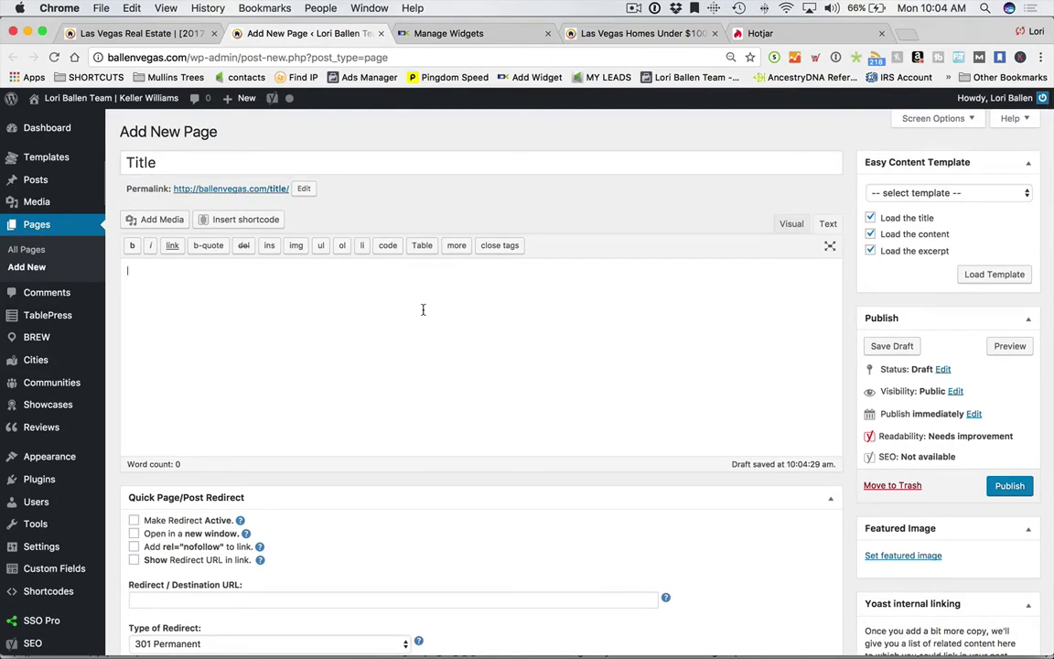
left_click(646, 279)
scroll(641, 280, "down", 1)
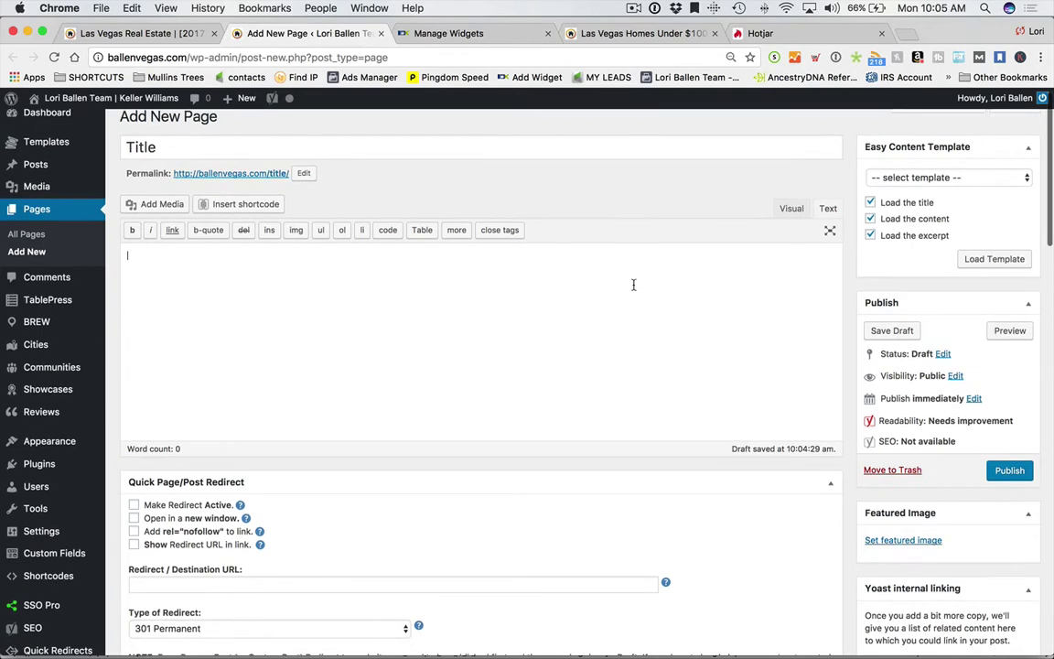
left_click(423, 231)
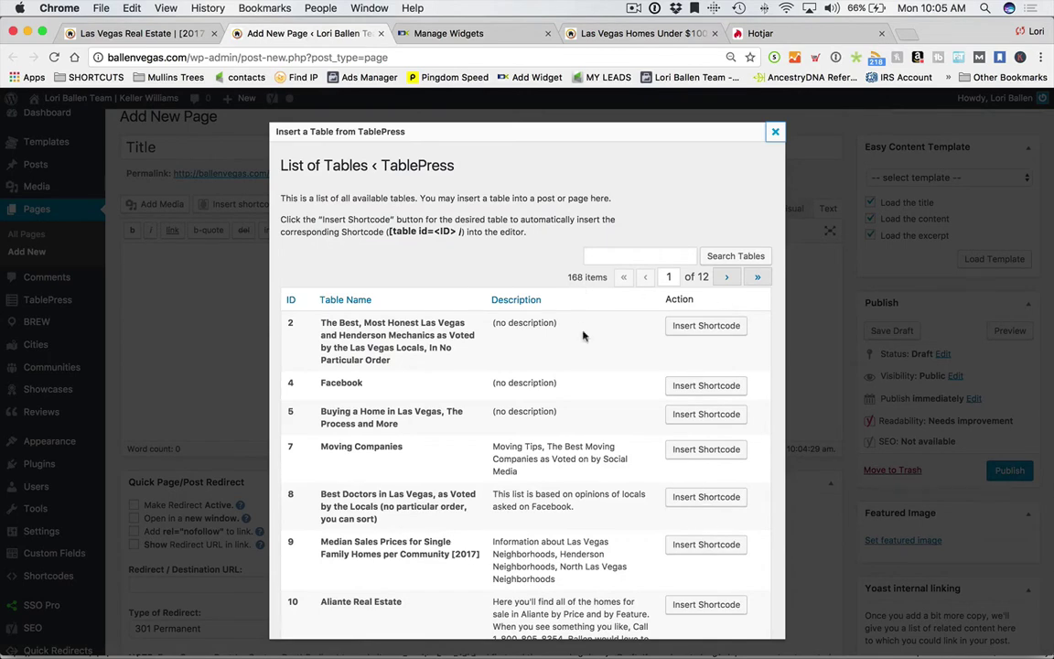
scroll(585, 338, "down", 2)
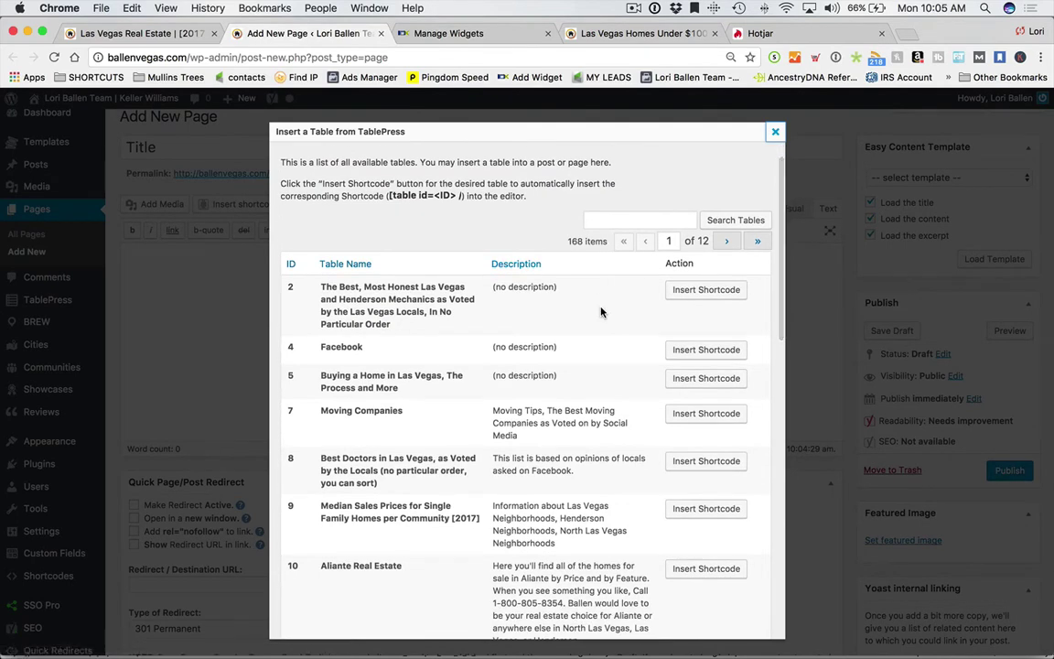
scroll(601, 312, "down", 15)
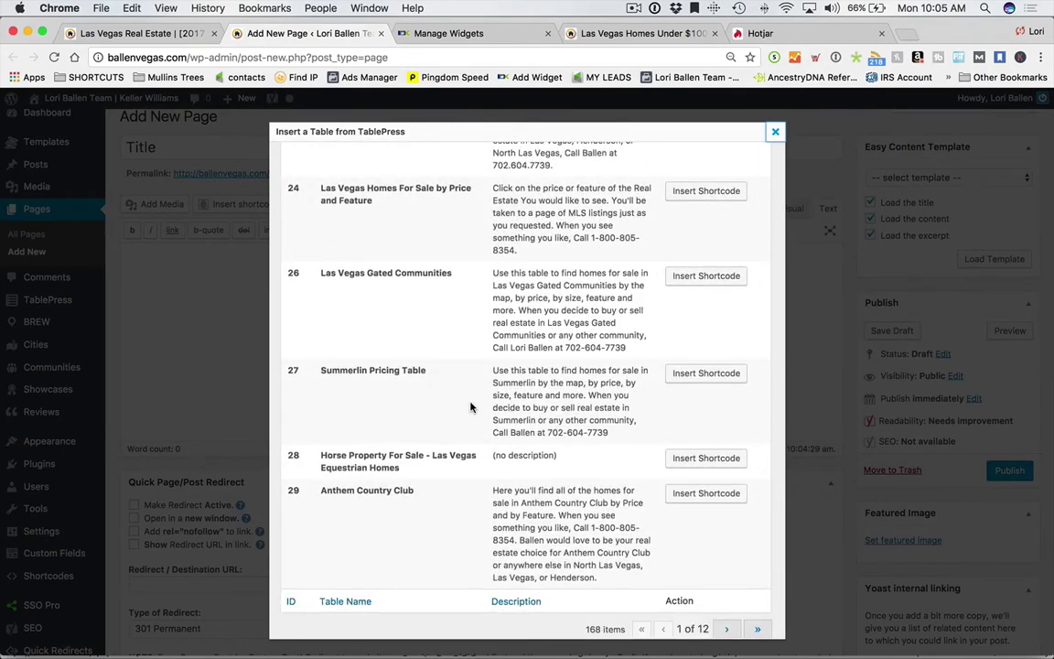
scroll(452, 372, "up", 5)
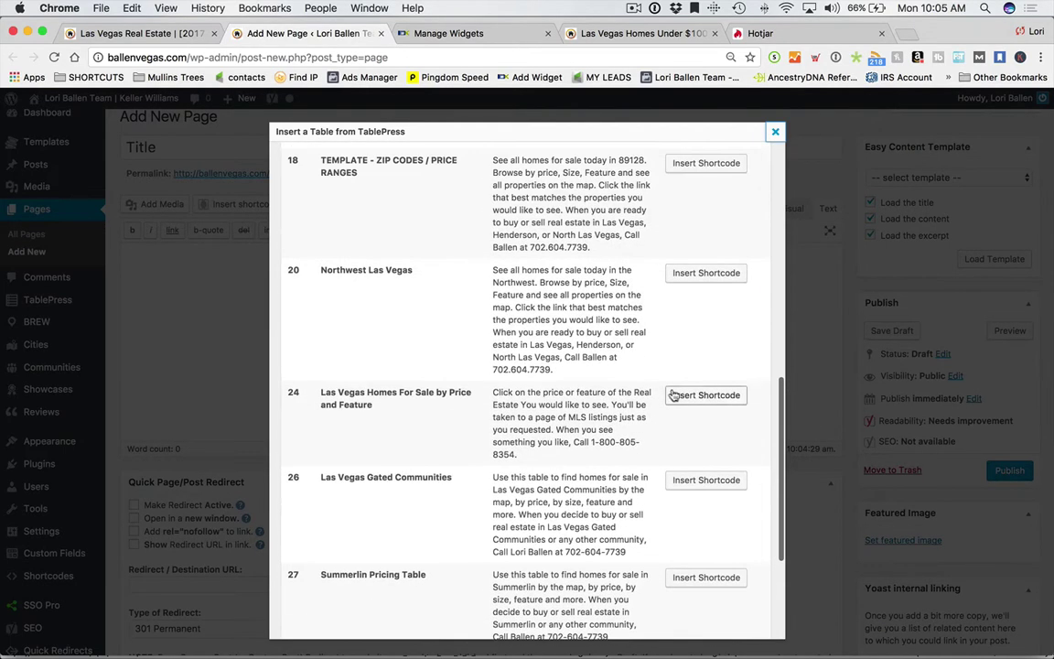
left_click(677, 395)
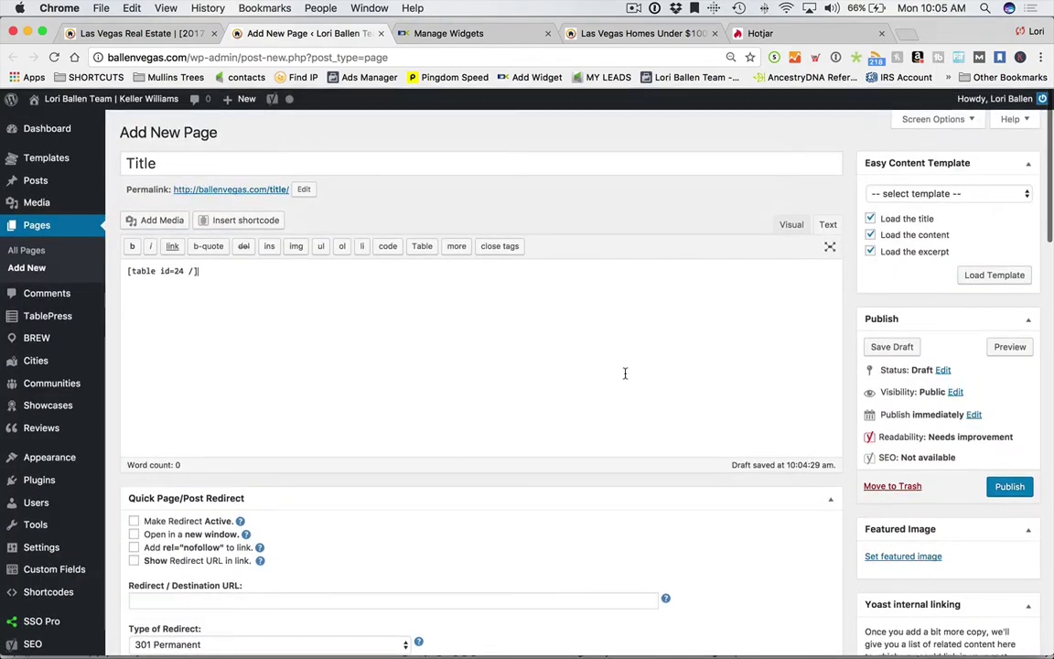
Preview the draft page, review the table's price and feature links, and close the preview.
left_click(1014, 347)
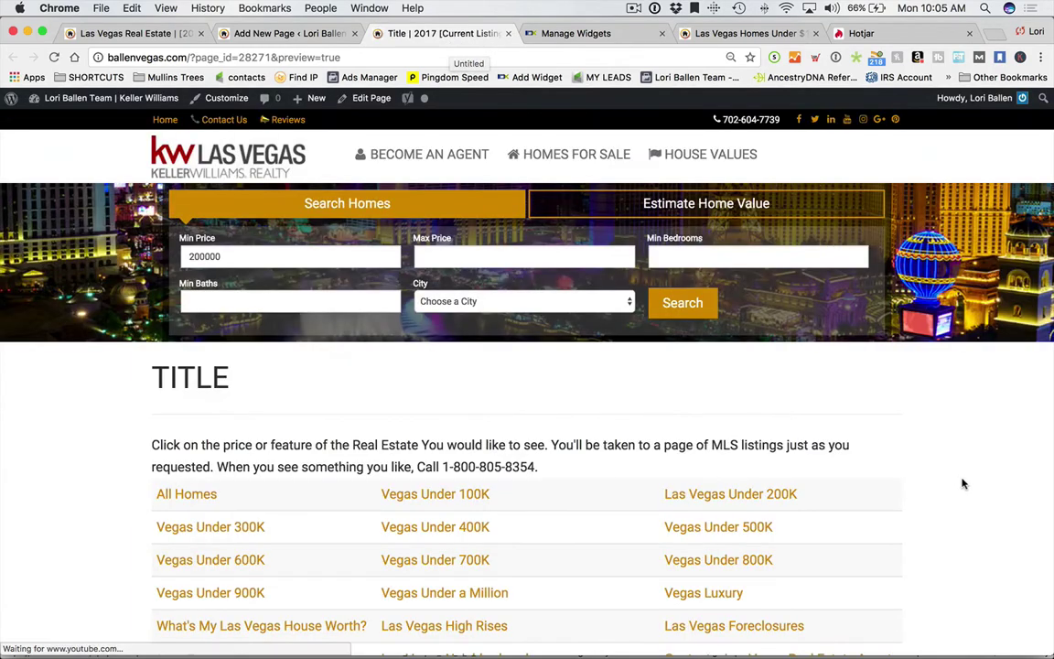
scroll(963, 483, "down", 4)
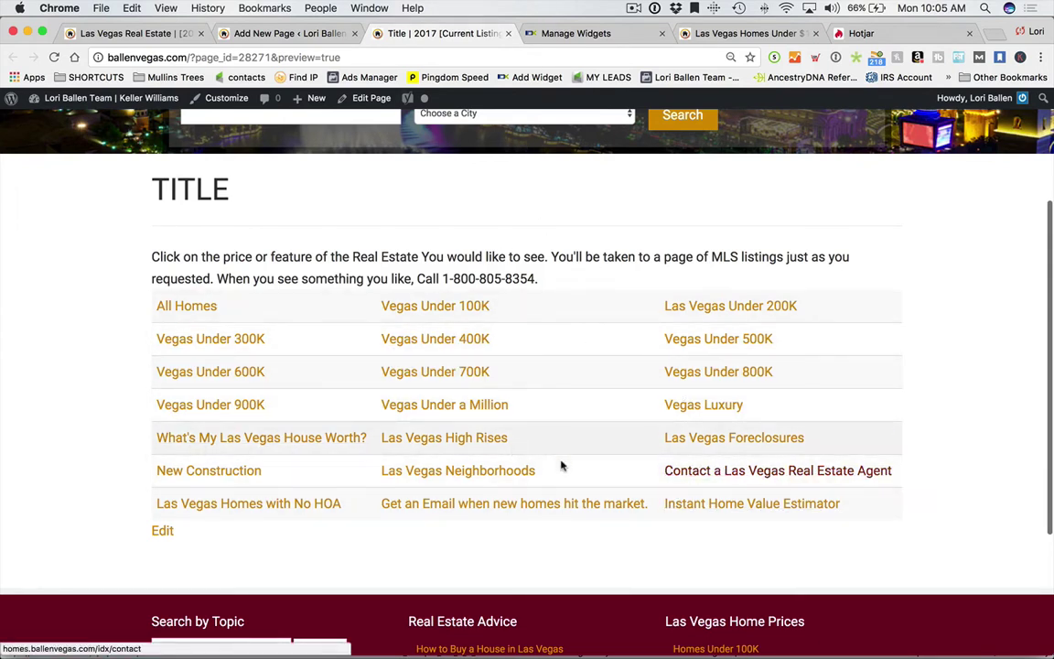
scroll(394, 426, "up", 3)
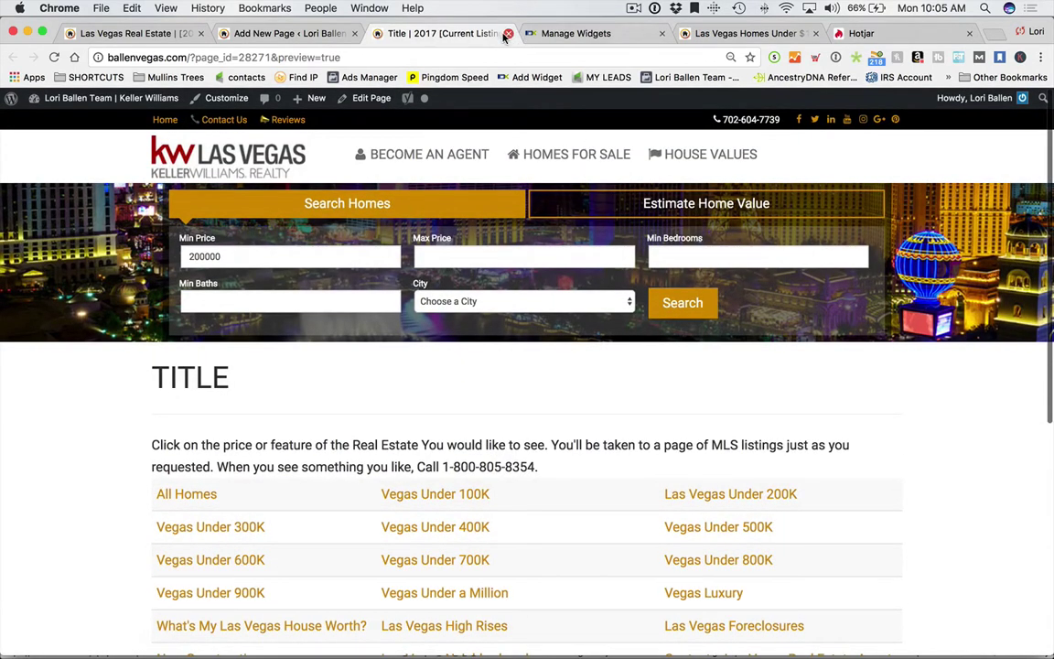
key("super+w")
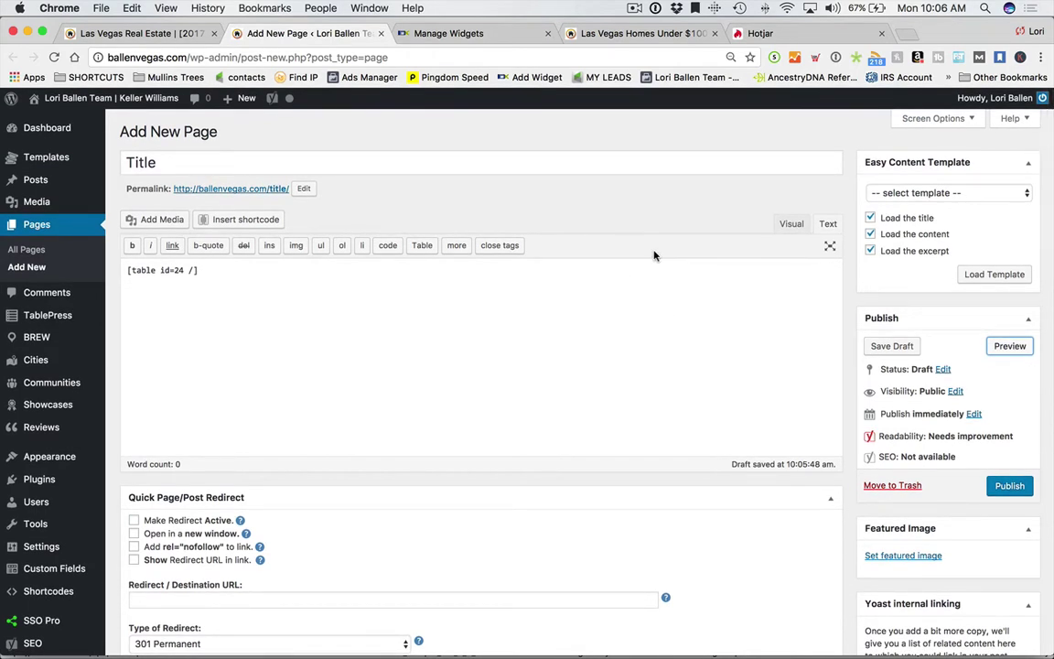
Leave the page editor and start a new showcase, bringing its content and attribute settings into view.
mouse_move(243, 101)
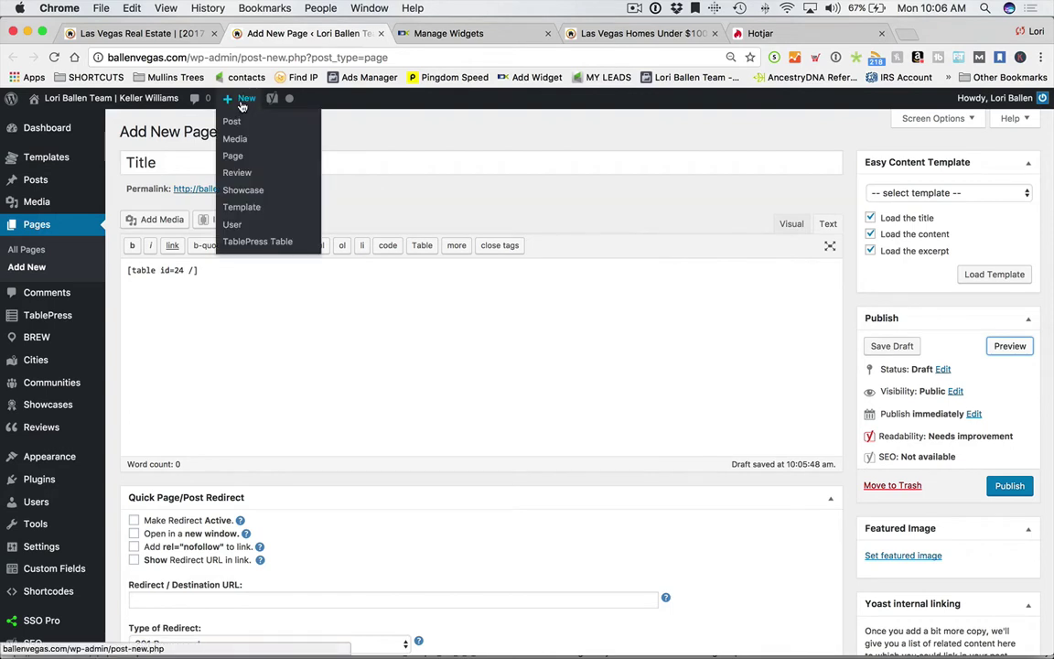
left_click(254, 191)
left_click(642, 240)
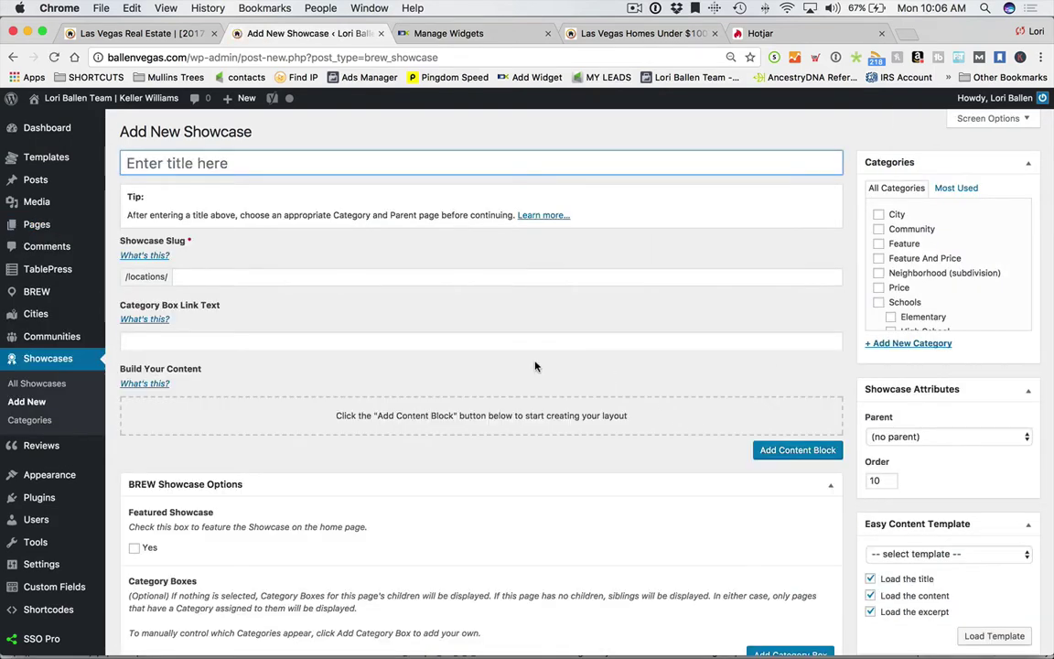
scroll(535, 366, "down", 3)
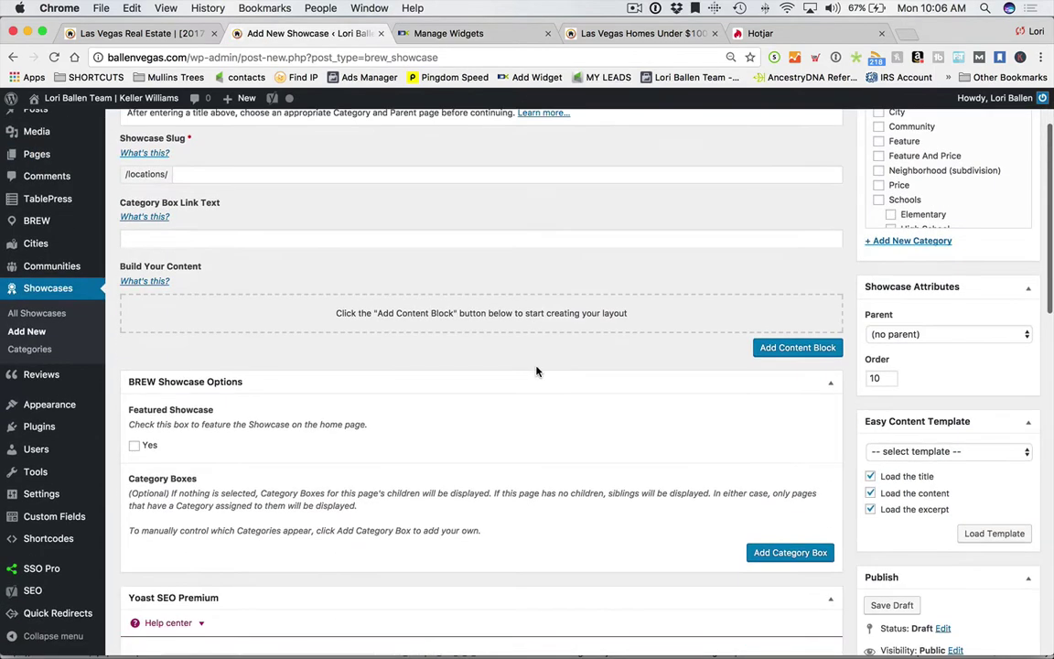
Look through the available parent showcases from Clark County Schools to North Las Vegas, and close the list without choosing one.
left_click(947, 340)
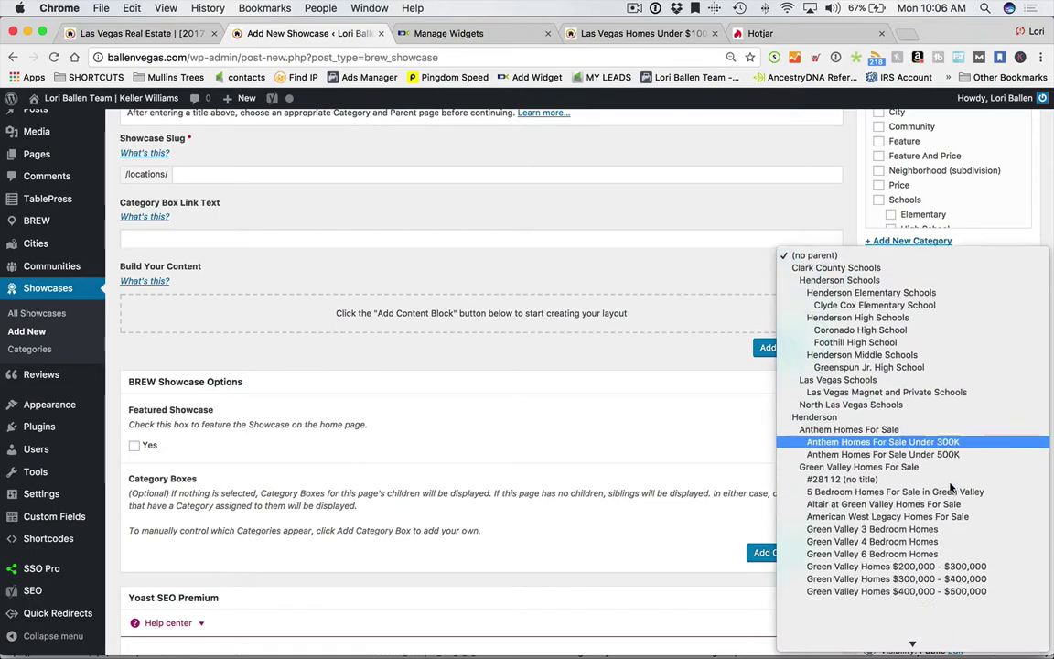
scroll(949, 486, "down", 15)
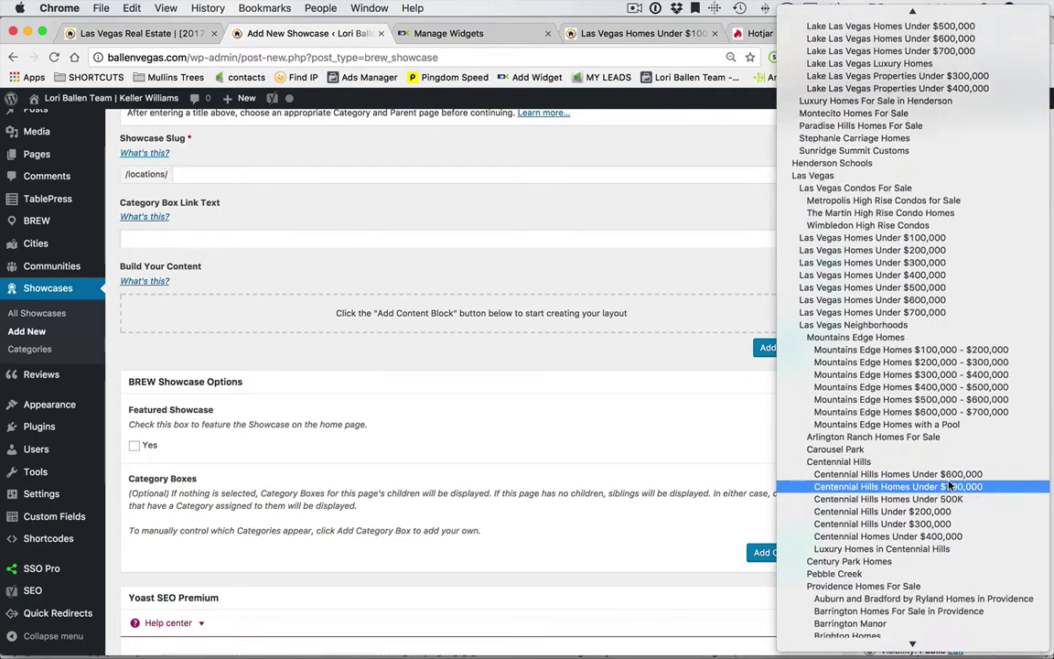
scroll(949, 486, "down", 6)
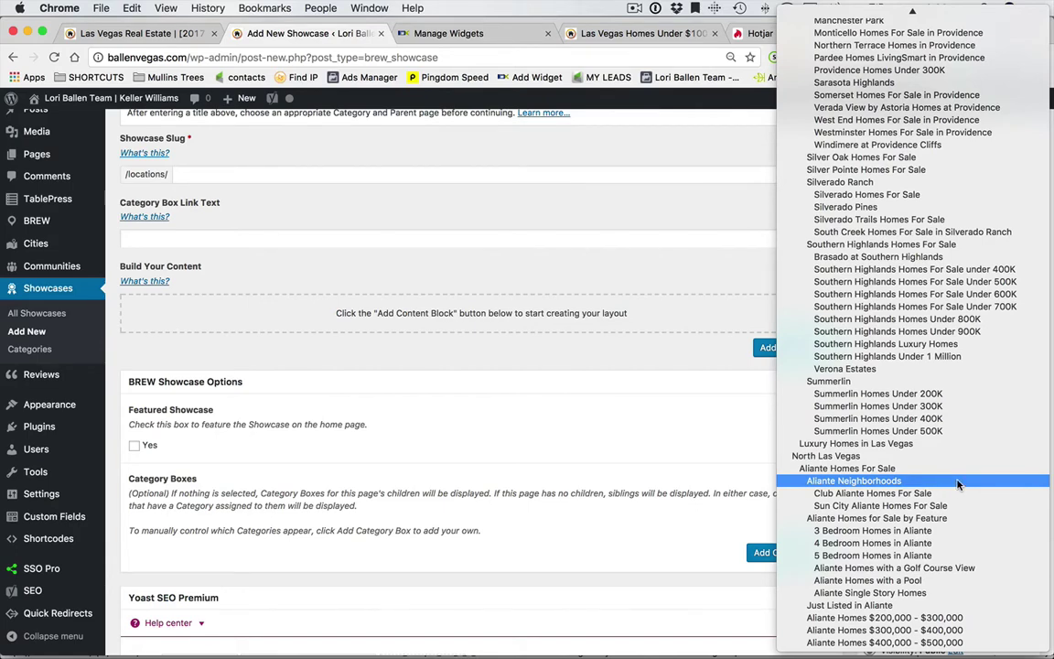
scroll(958, 484, "up", 10)
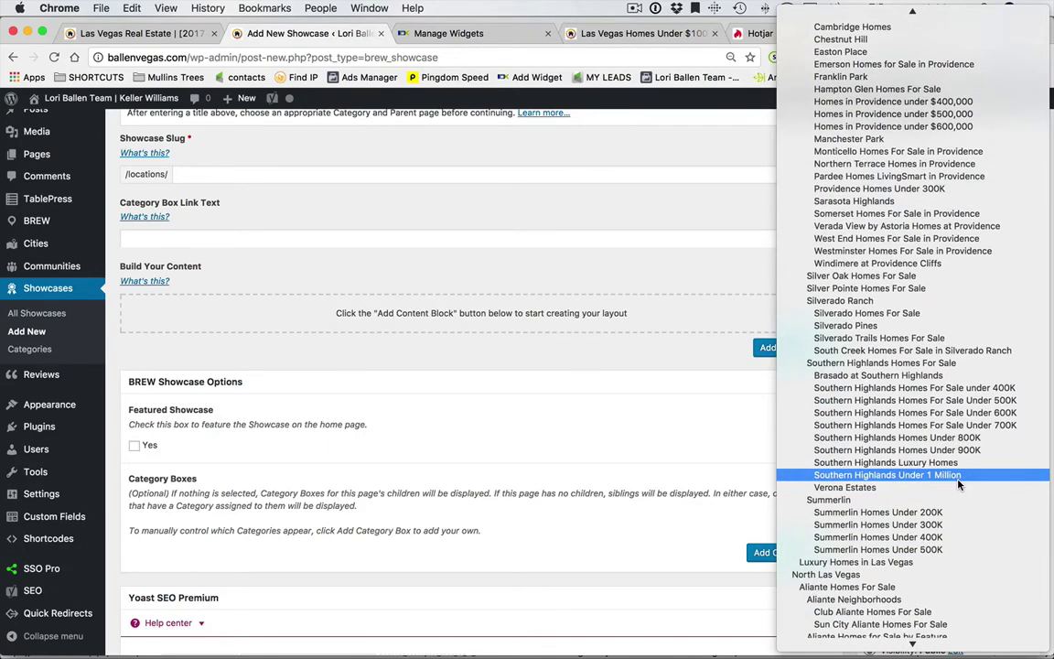
scroll(1016, 481, "up", 5)
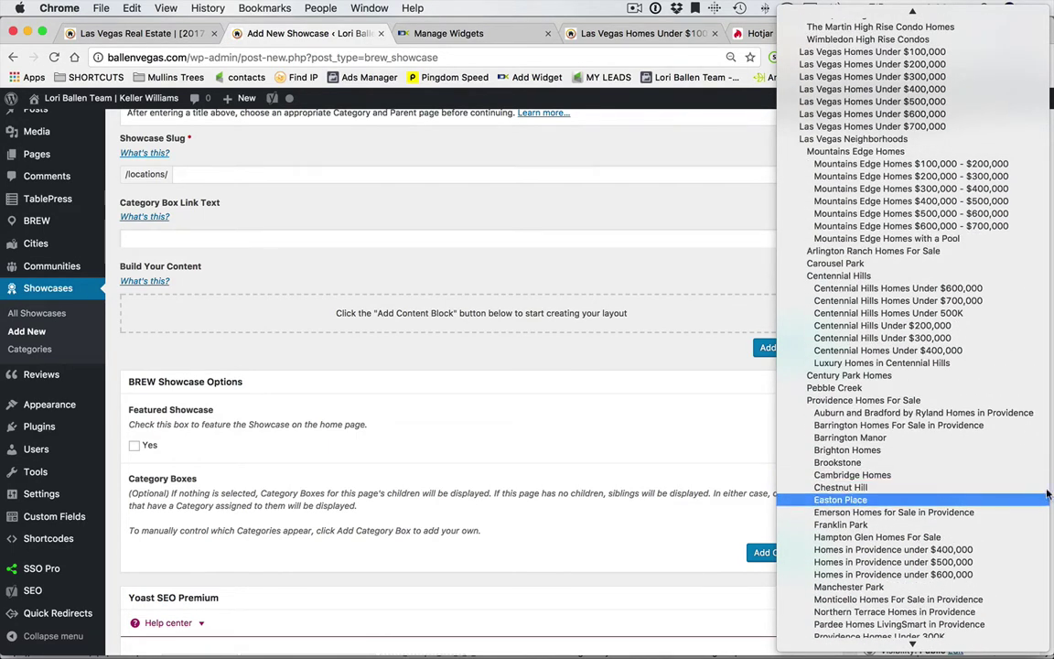
scroll(1021, 348, "down", 15)
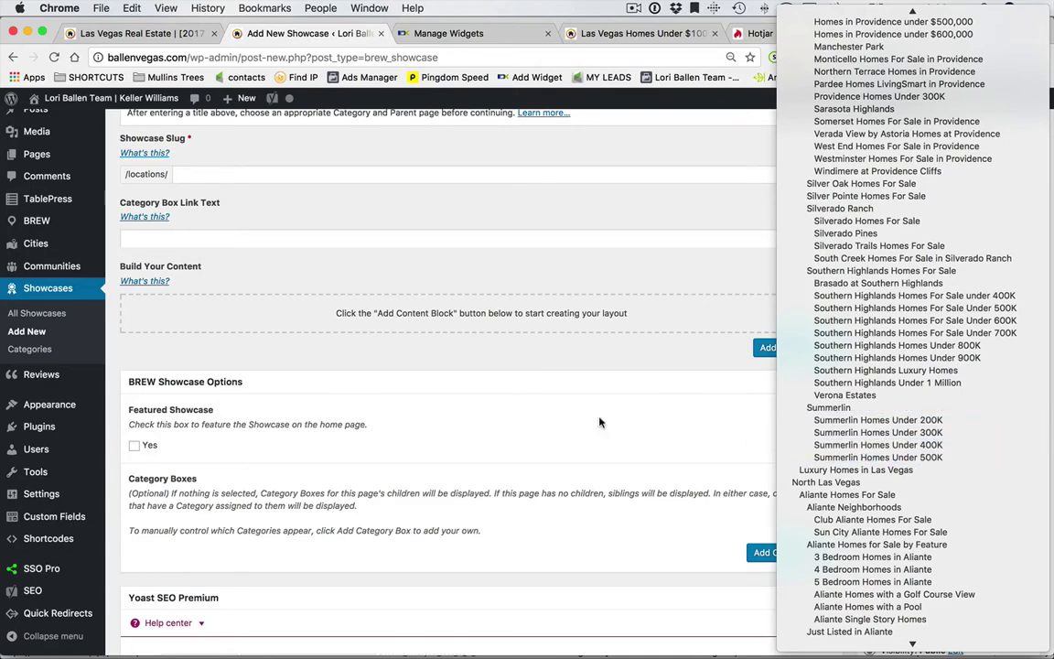
left_click(491, 249)
scroll(491, 249, "up", 3)
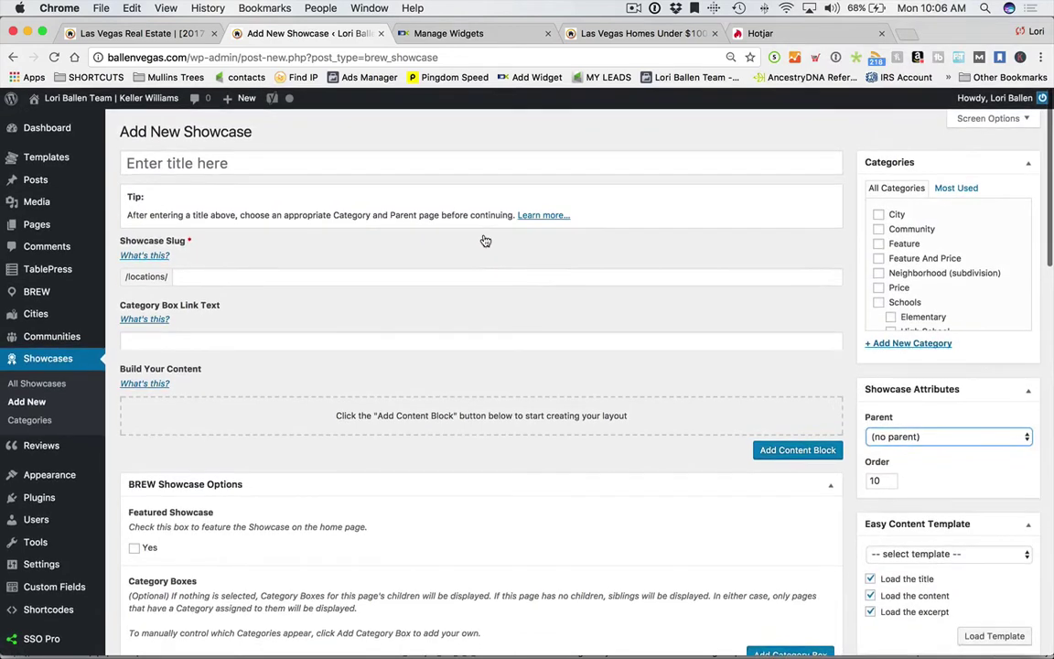
Examine how the Henderson and Las Vegas pages are nested in the parent hierarchy, leaving the parent selection as it is.
left_click(283, 160)
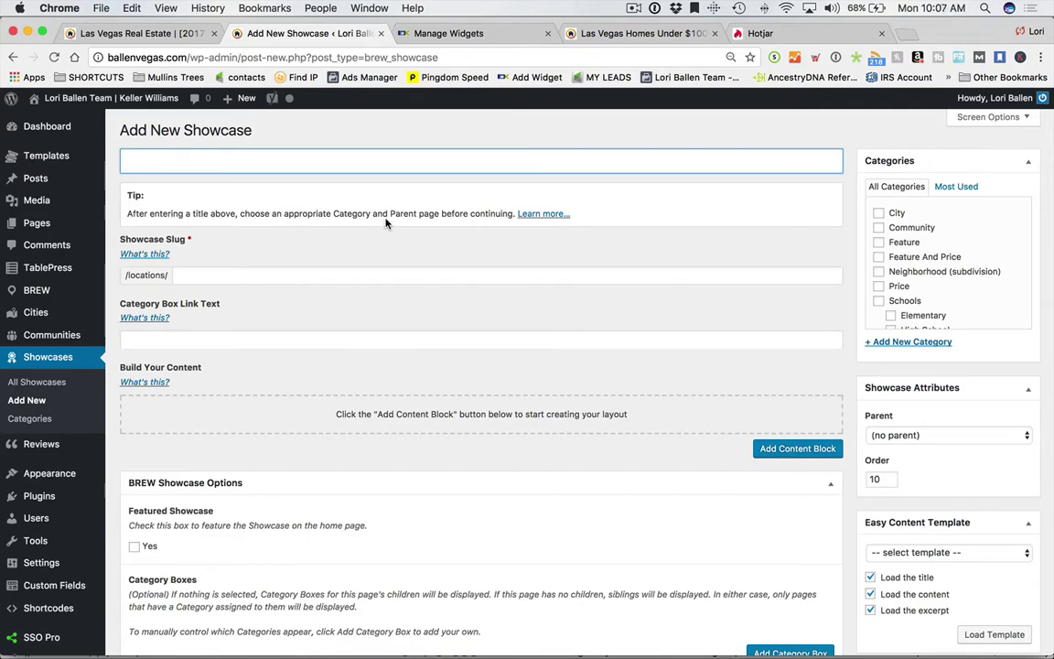
scroll(385, 222, "down", 1)
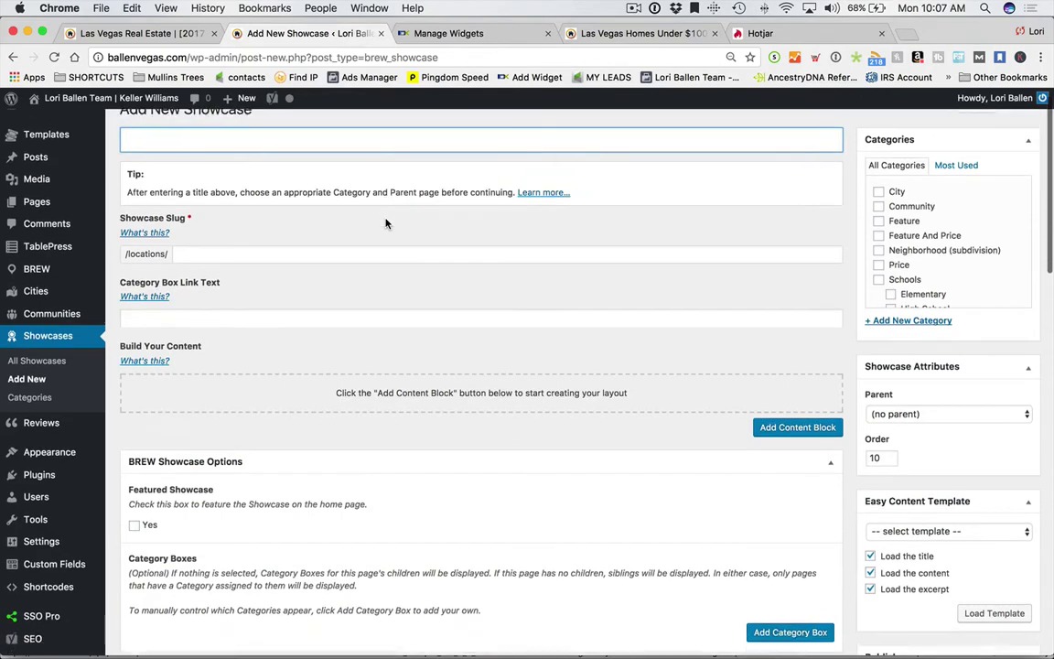
left_click(952, 402)
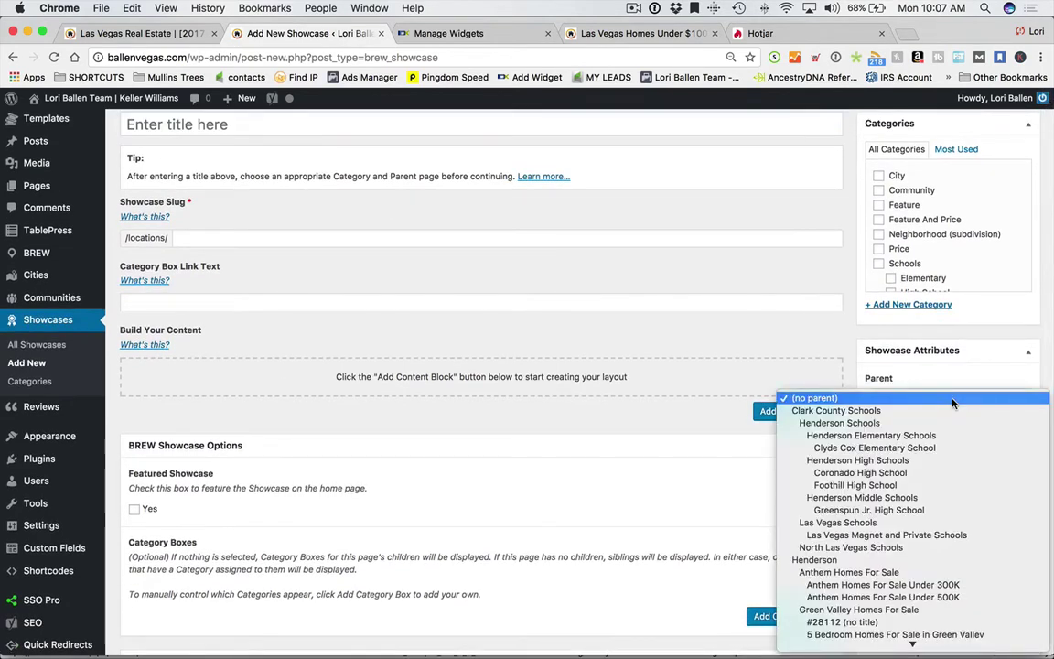
scroll(952, 403, "down", 5)
scroll(953, 403, "down", 1)
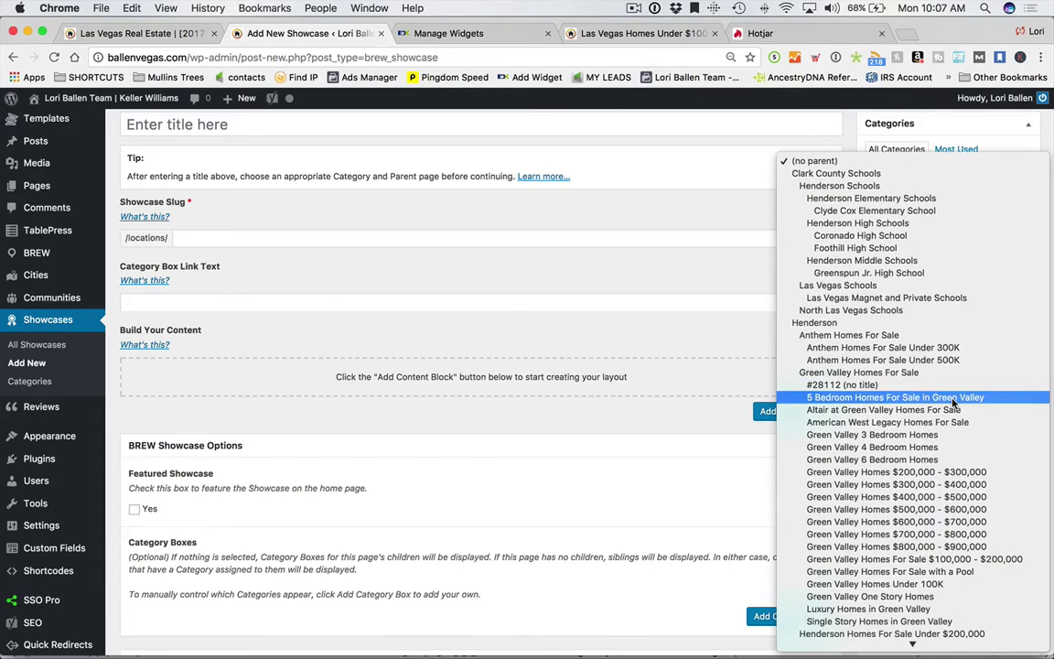
scroll(952, 403, "down", 8)
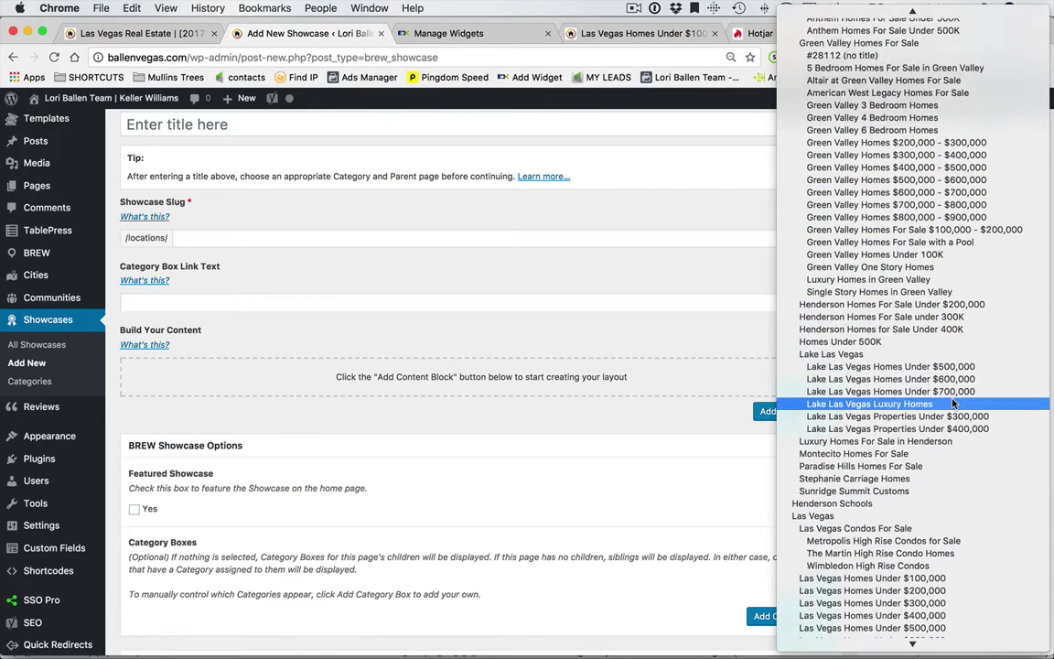
scroll(953, 402, "down", 1)
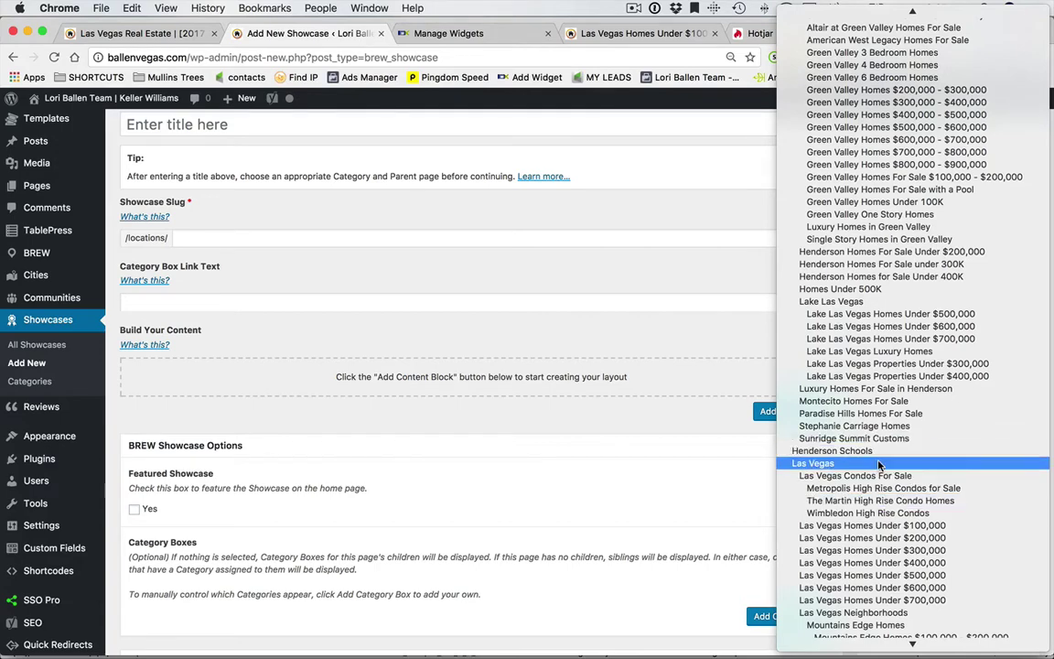
left_click(639, 453)
scroll(411, 381, "up", 2)
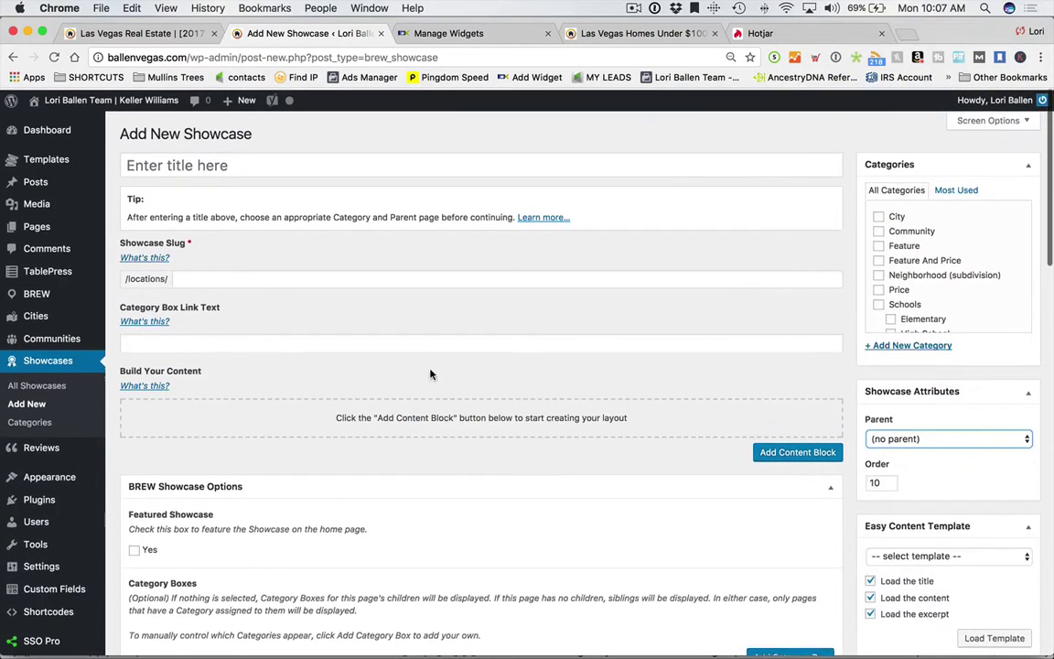
Title the new showcase "Las Vegas".
left_click(228, 163)
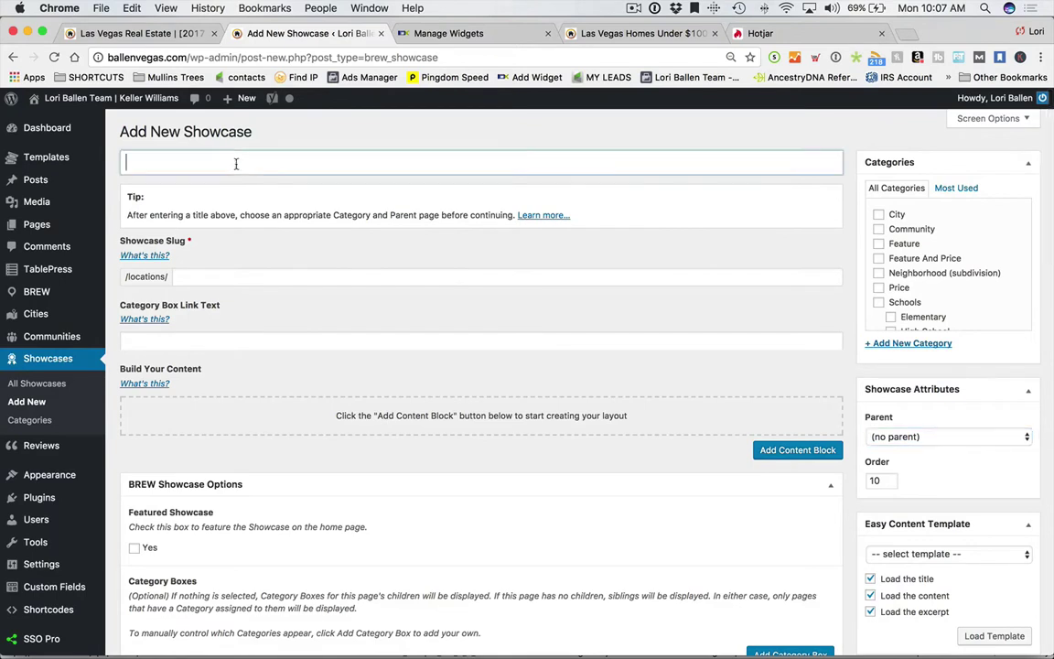
type("Las")
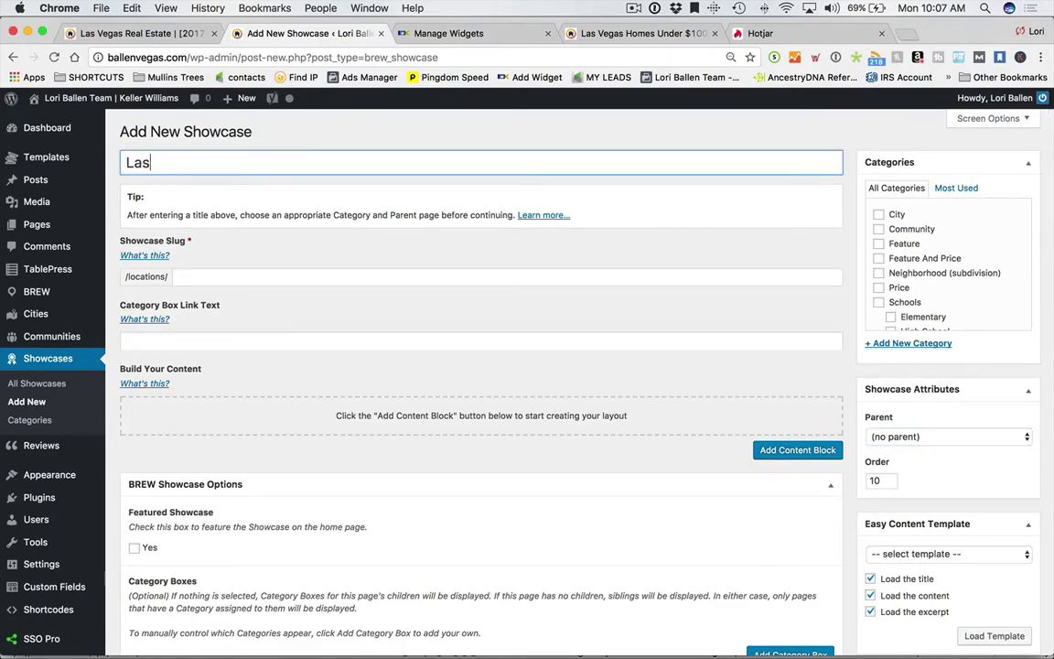
type(" Vegas")
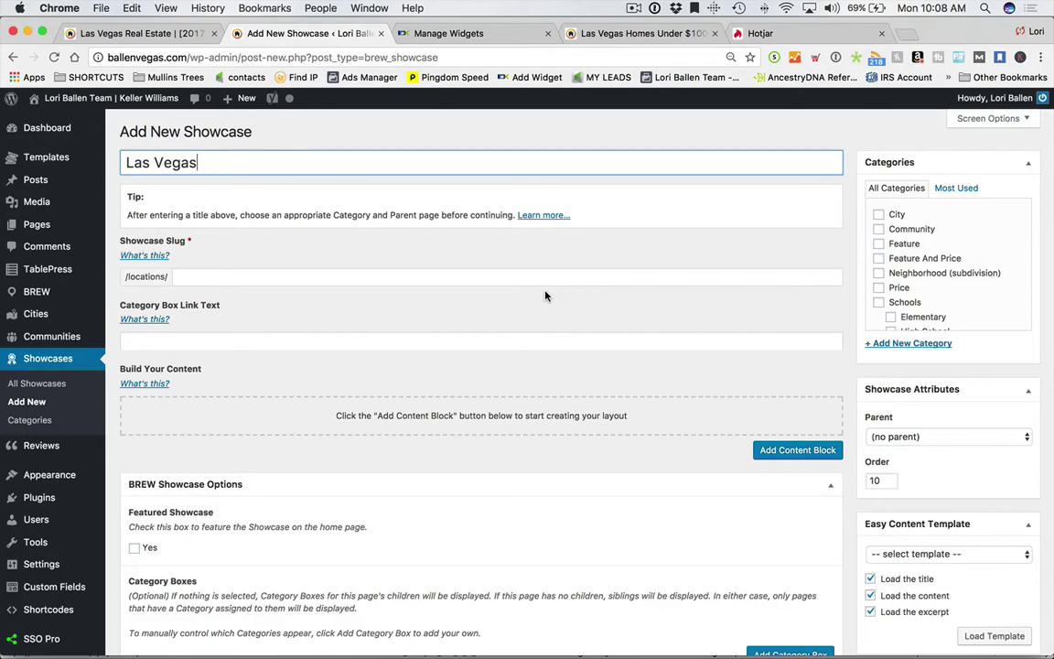
scroll(282, 162, "down", 1)
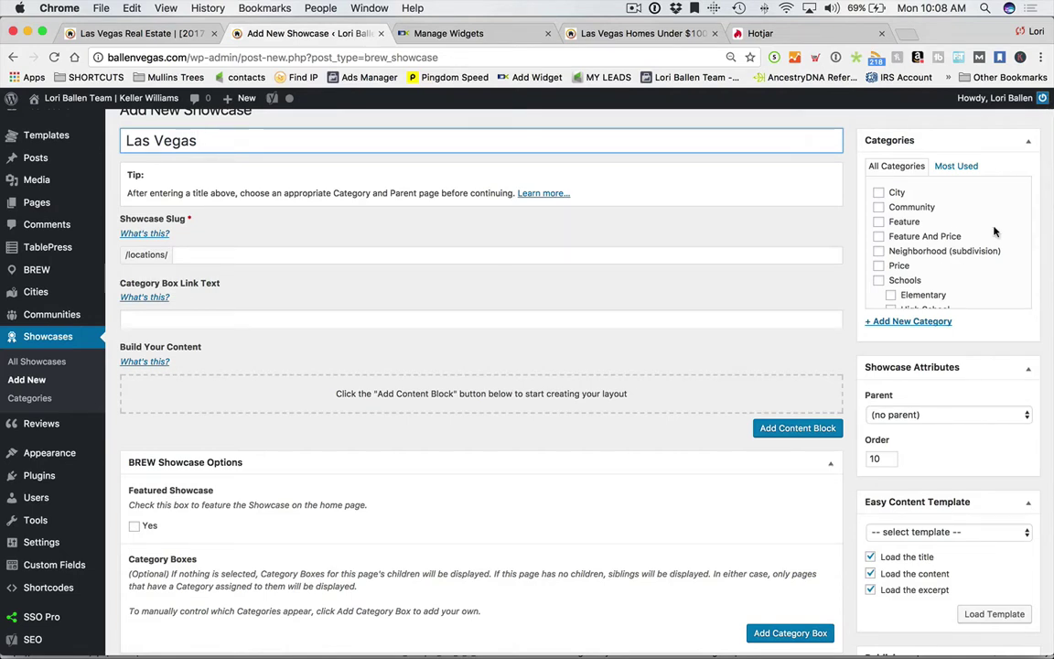
Check the live Las Vegas Homes Under $100,000 page and the IDX Broker widgets list, and return to the new showcase.
left_click(645, 34)
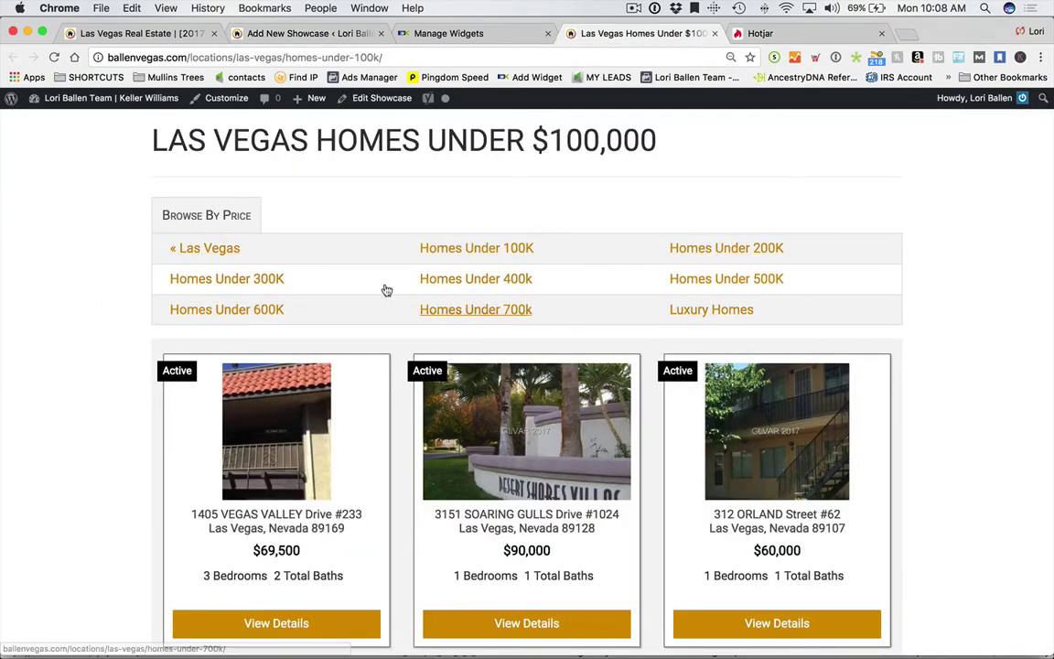
left_click(424, 34)
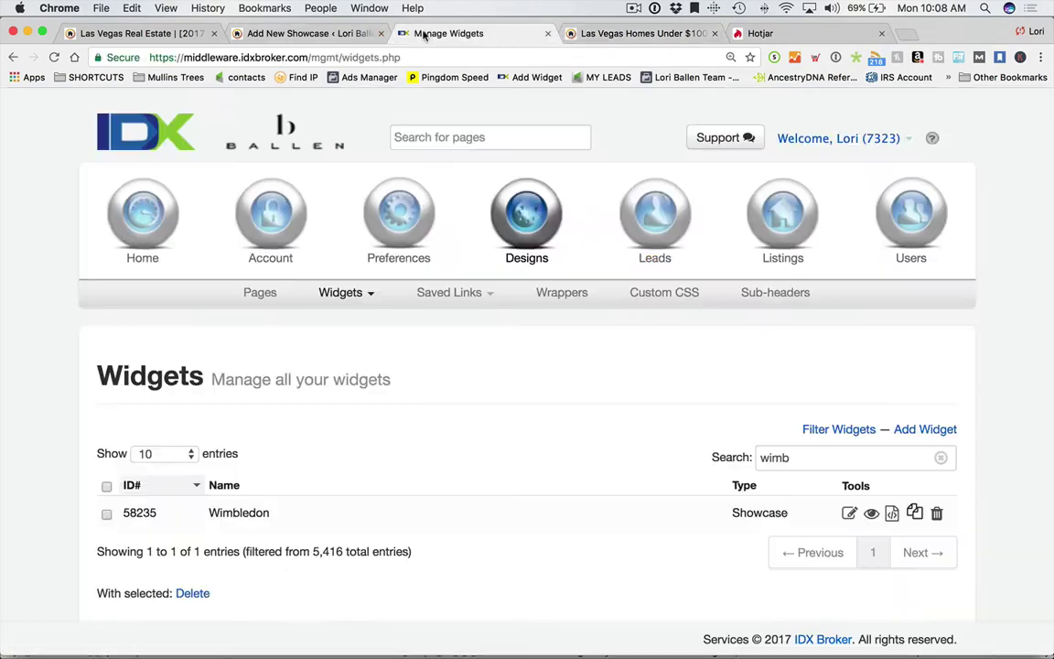
left_click(302, 33)
Assign the Las Vegas showcase to the City category.
scroll(958, 232, "up", 2)
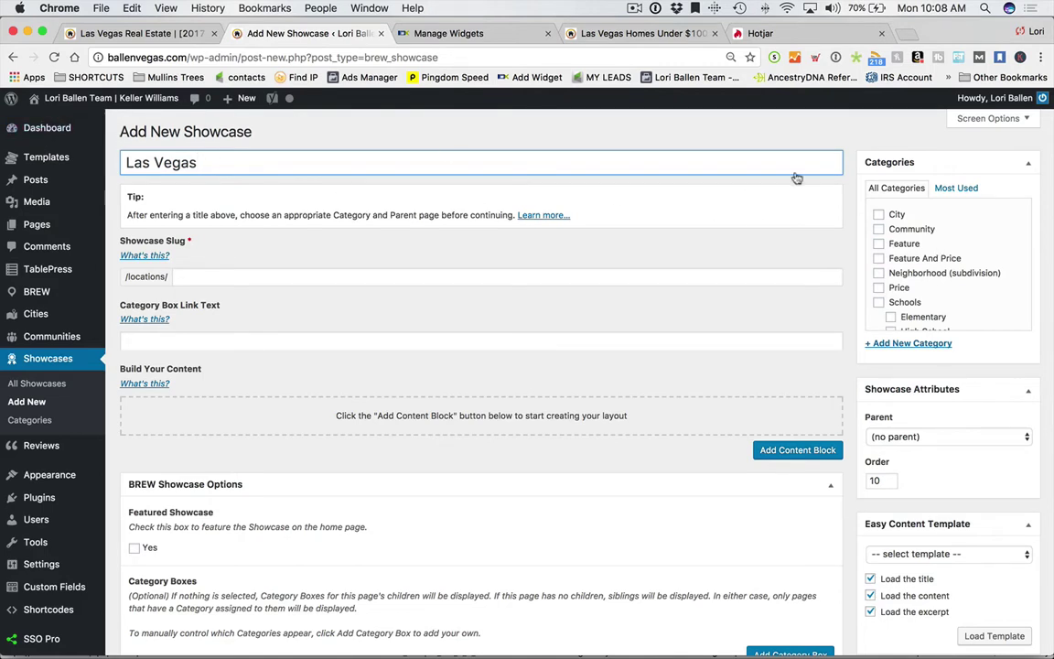
left_click(878, 214)
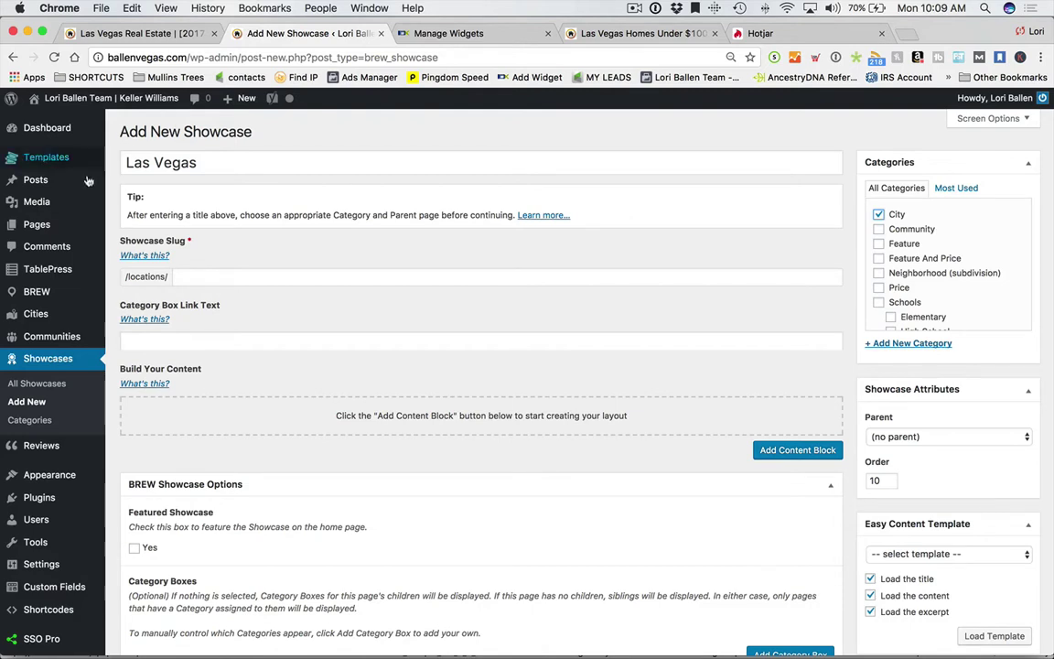
left_click(878, 244)
left_click(878, 260)
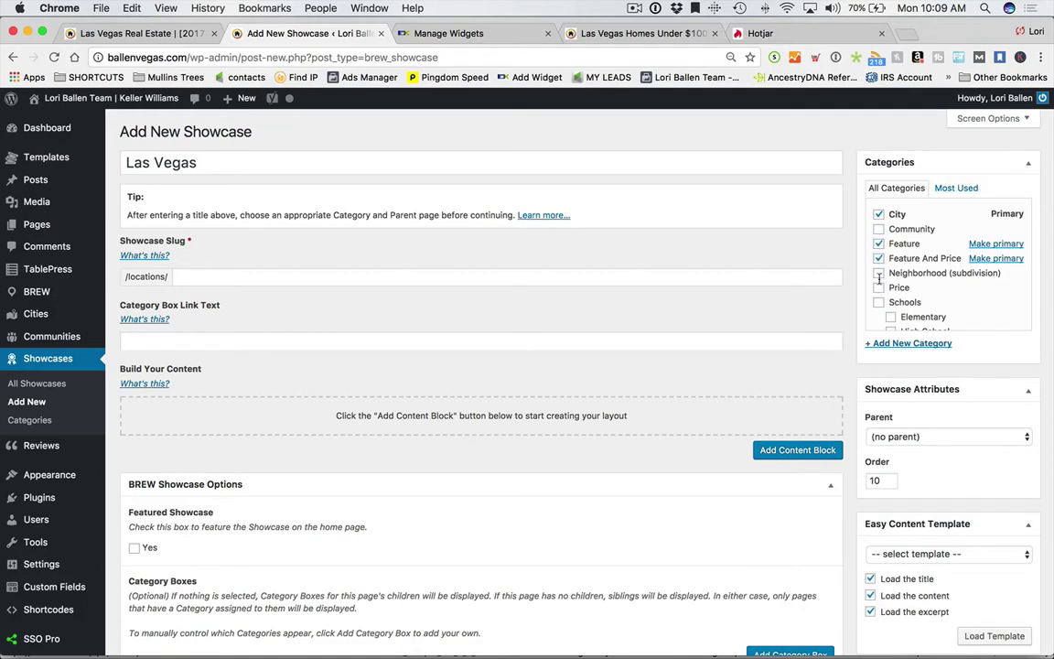
left_click(878, 258)
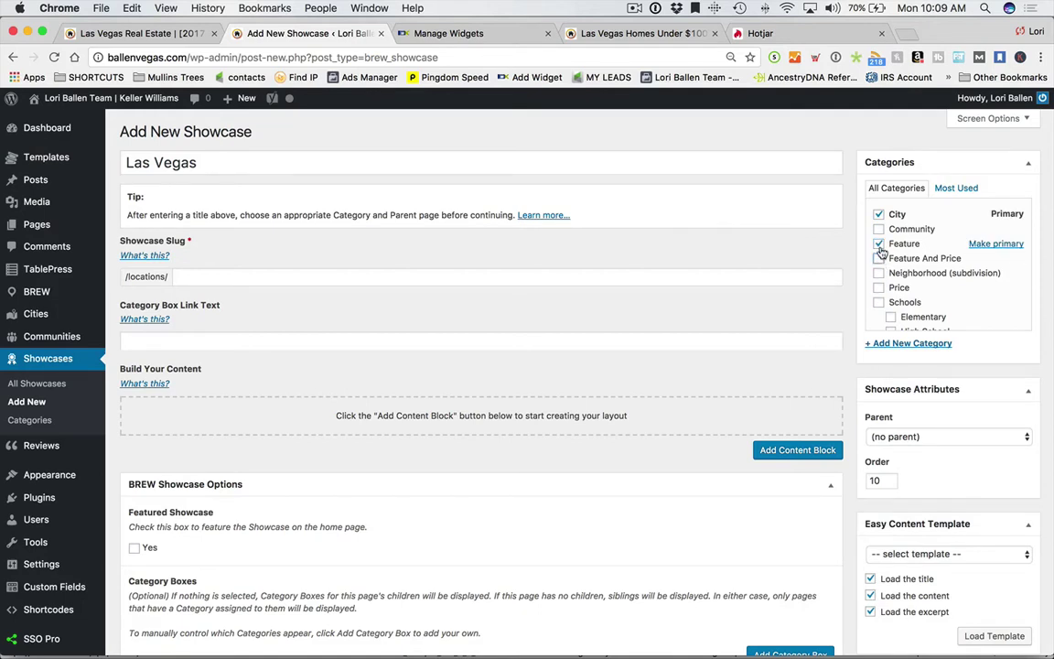
left_click(878, 244)
double_click(878, 214)
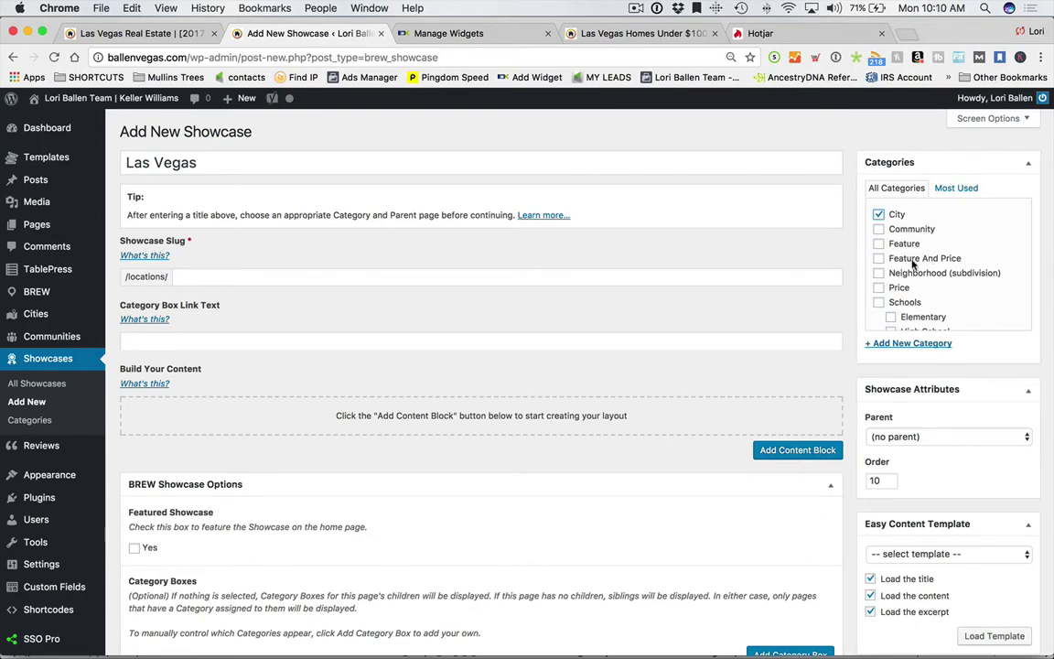
Examine the full set of showcase categories, including the subcategories under Schools.
scroll(898, 320, "down", 5)
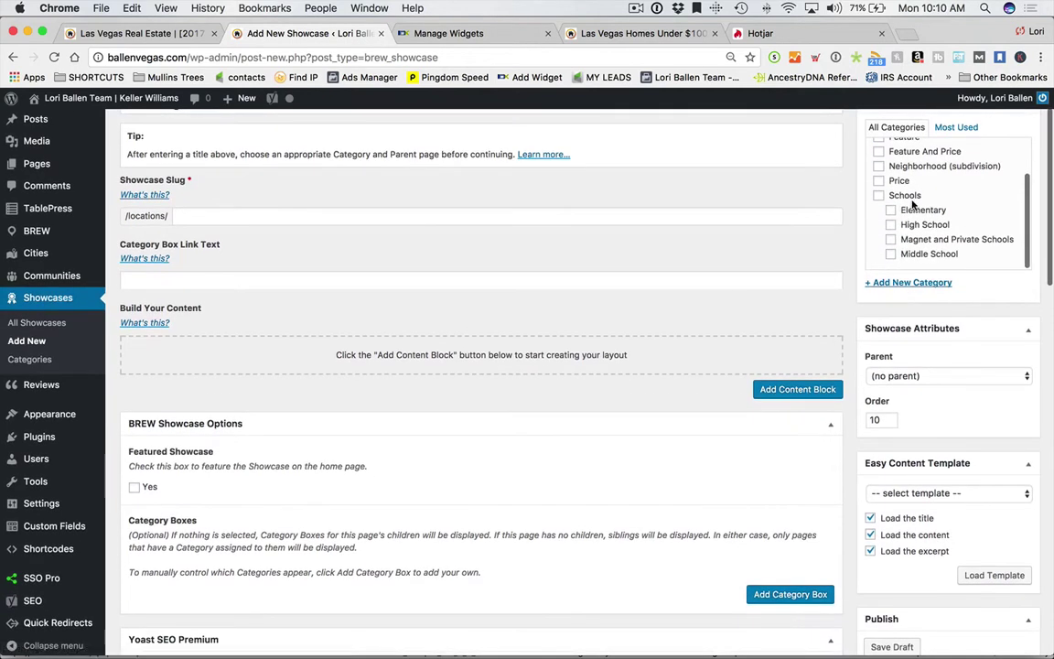
scroll(906, 211, "up", 5)
scroll(909, 229, "up", 2)
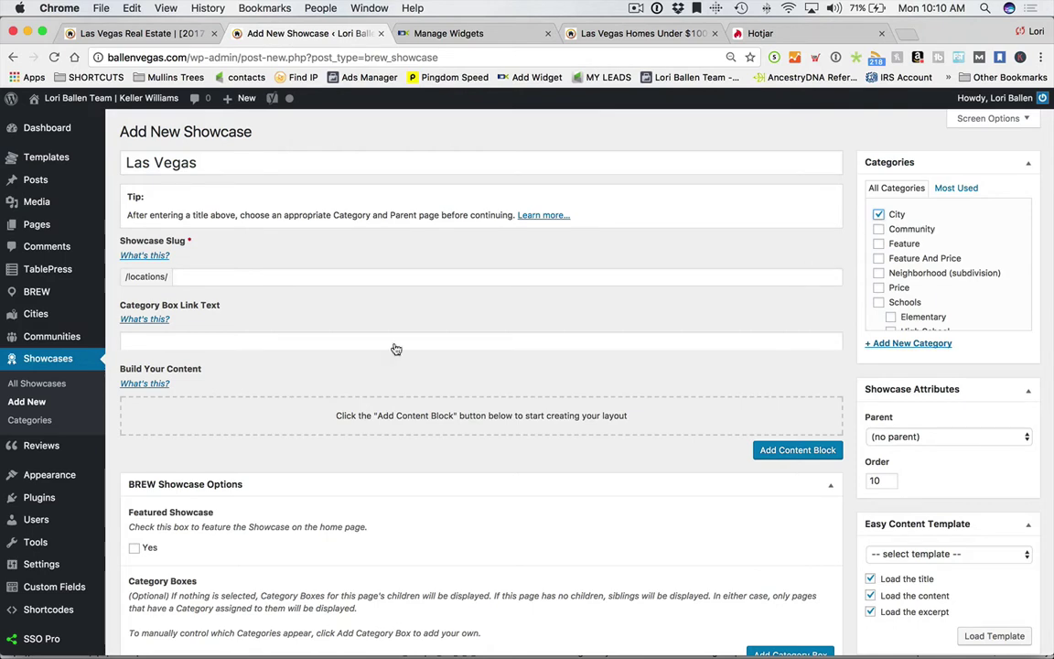
scroll(895, 229, "down", 1)
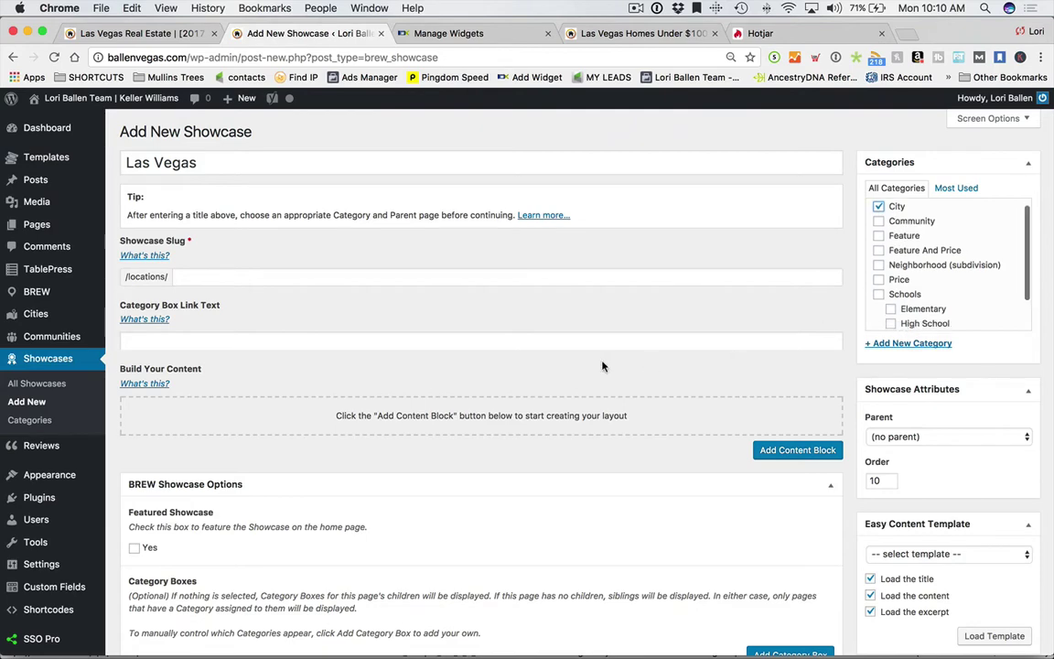
scroll(574, 321, "down", 2)
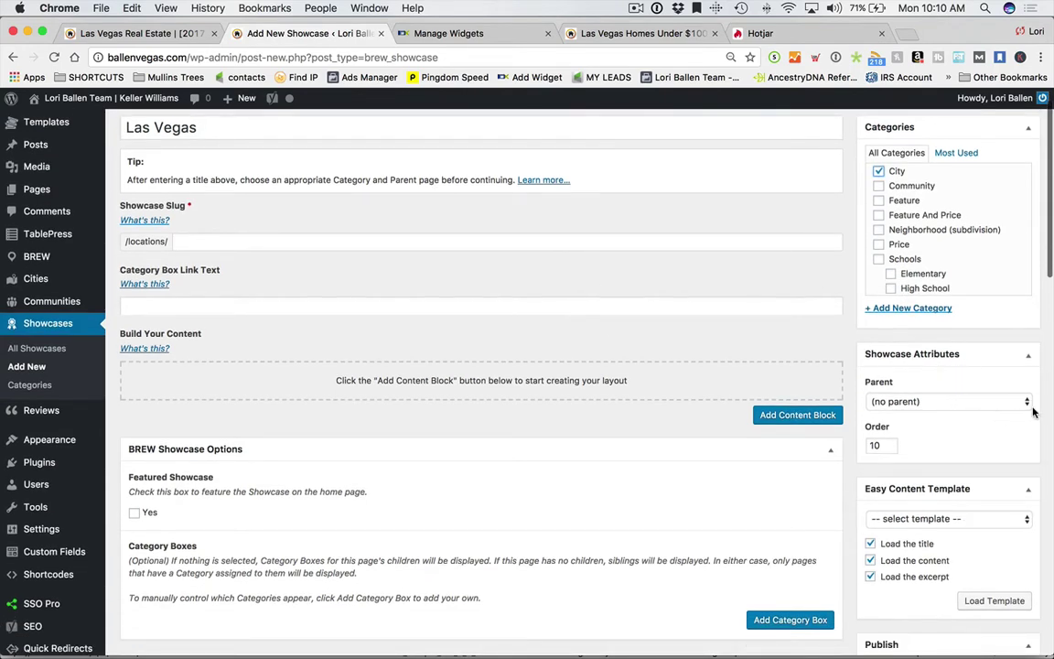
scroll(1015, 405, "down", 1)
scroll(968, 399, "up", 3)
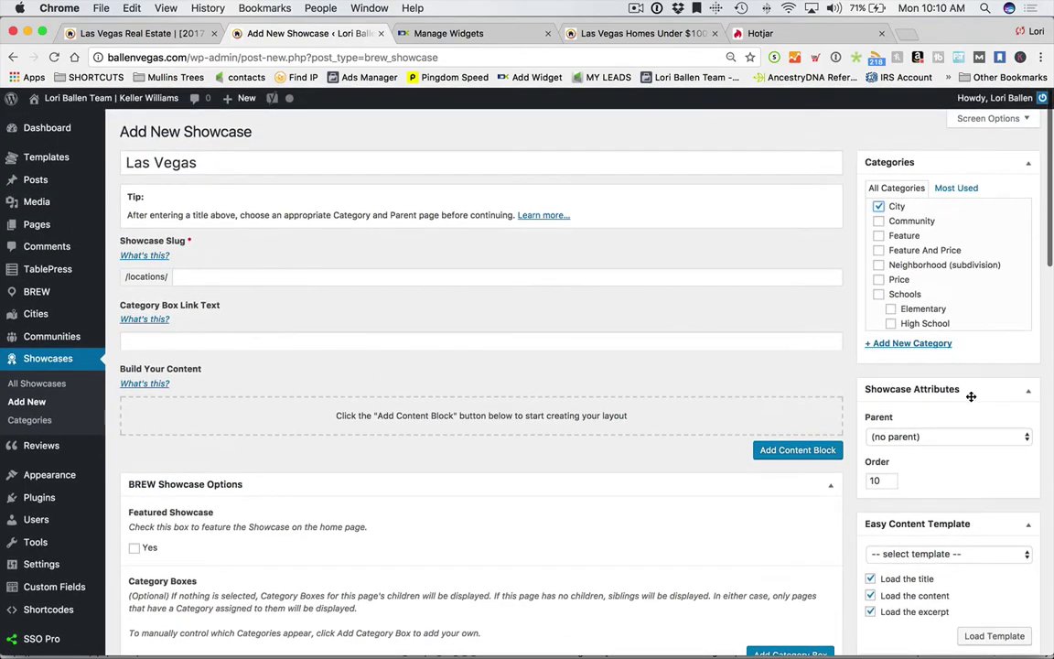
Review the whole parent hierarchy for the Las Vegas showcase and keep it at the top level with (no parent).
scroll(971, 396, "down", 2)
left_click(935, 360)
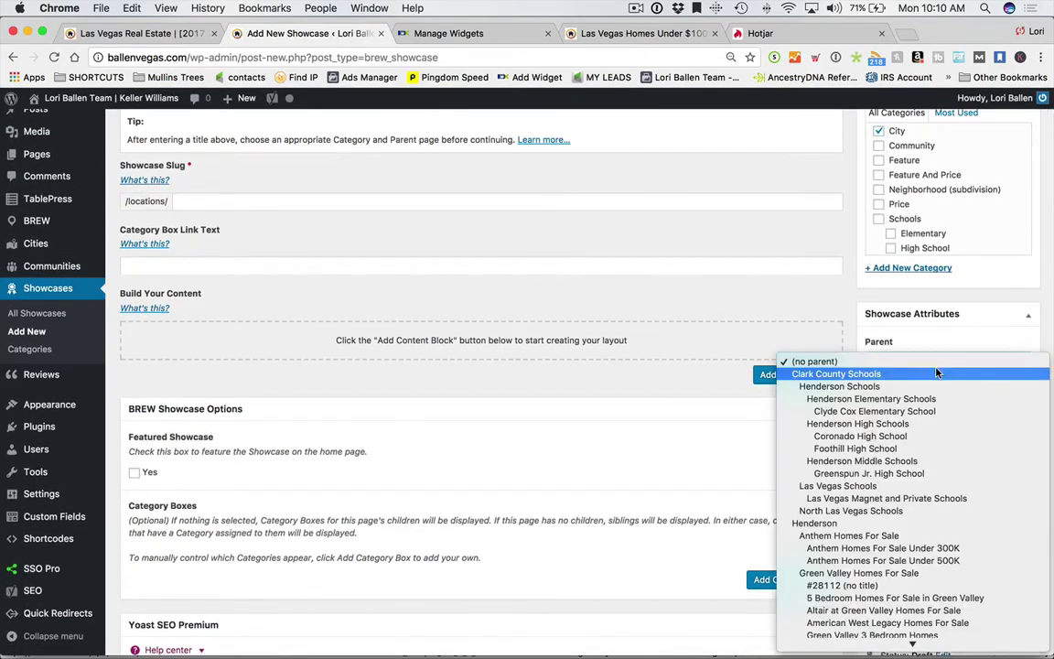
scroll(937, 373, "down", 15)
scroll(938, 379, "down", 15)
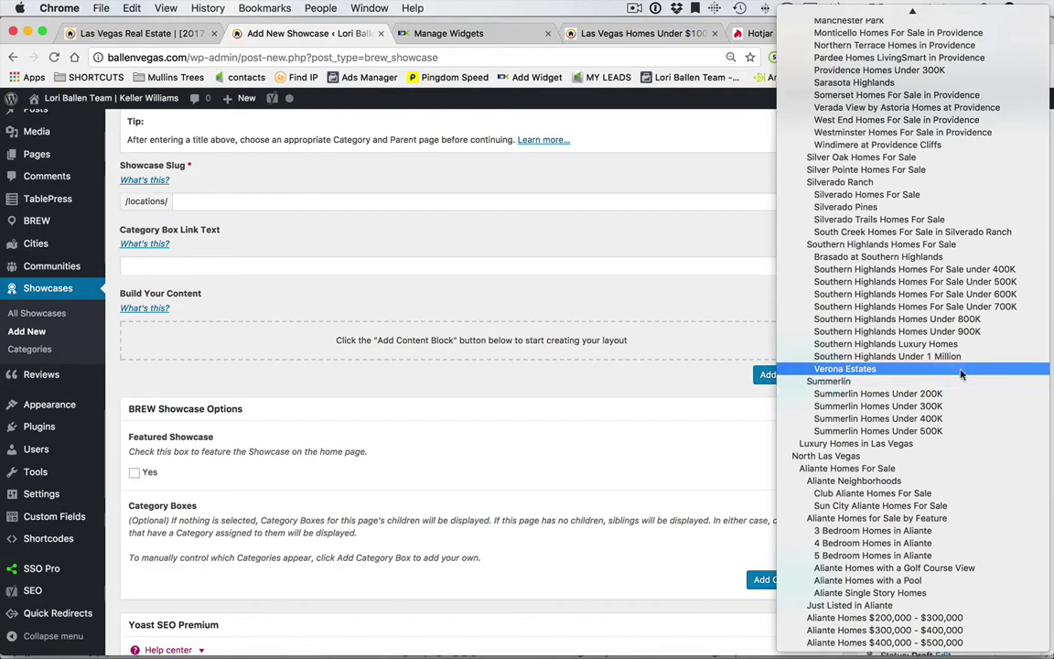
scroll(942, 377, "up", 8)
scroll(963, 378, "up", 10)
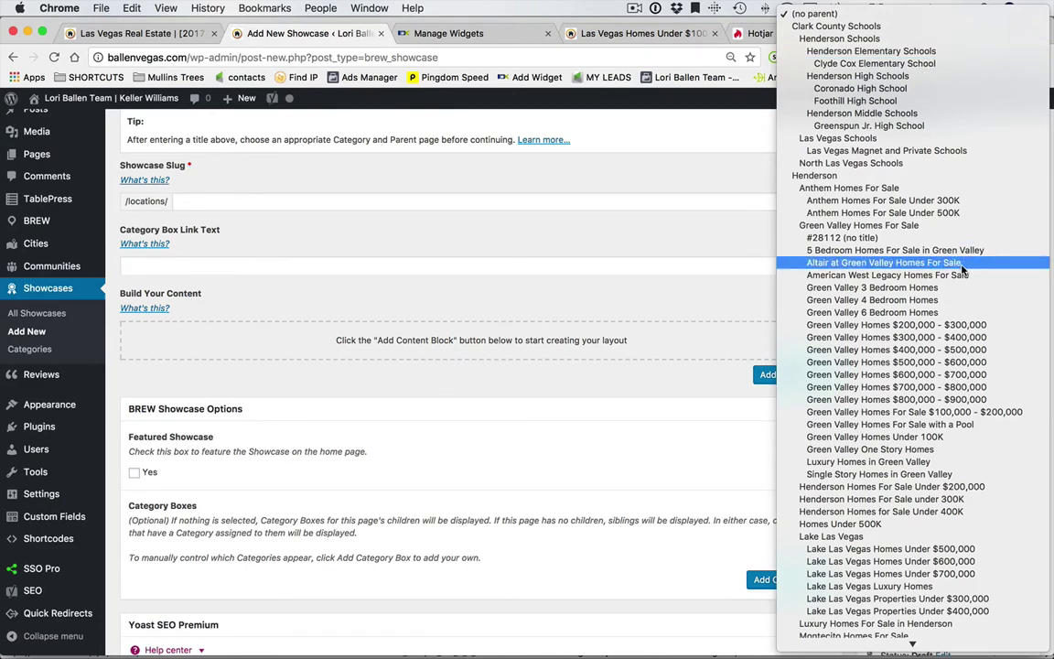
left_click(871, 14)
scroll(511, 261, "up", 2)
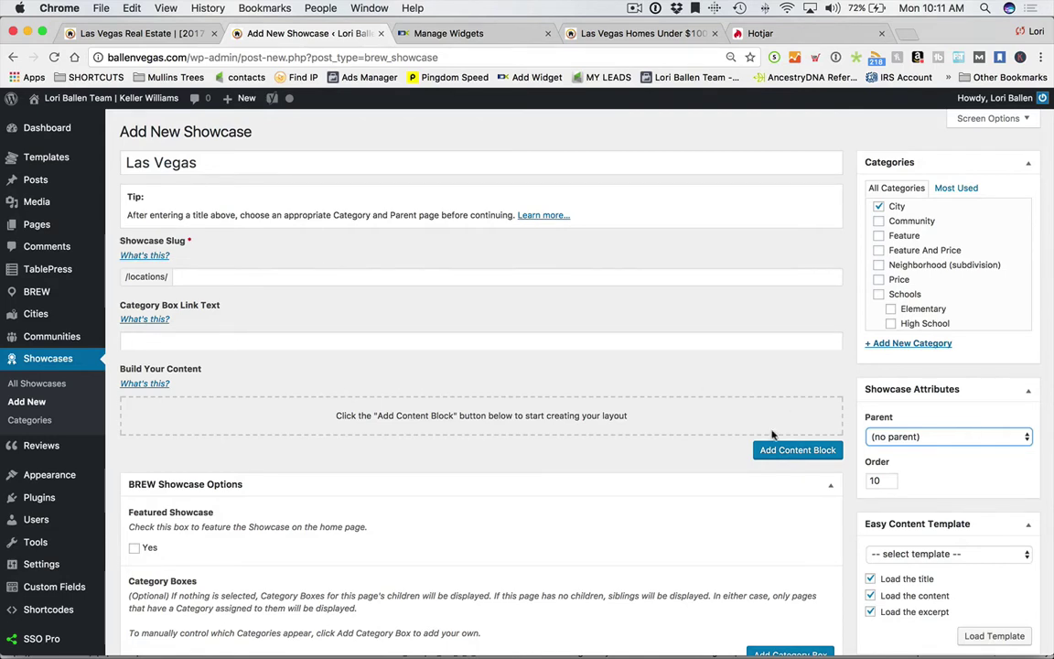
scroll(452, 416, "down", 1)
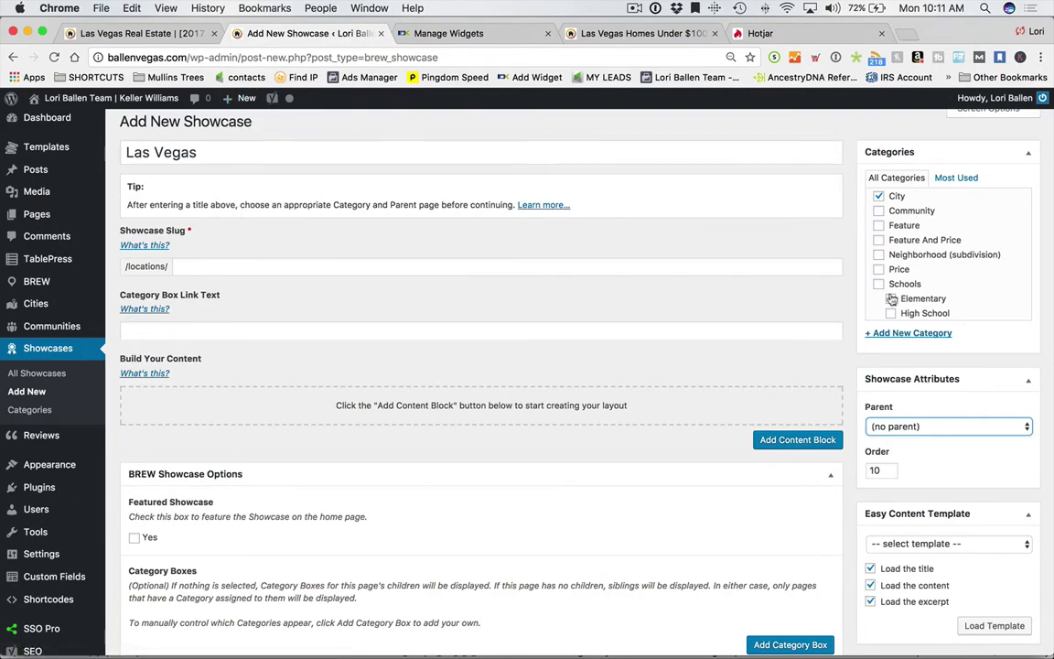
Extend the new showcase's title to "Las Vegas Homes For Sale".
scroll(235, 166, "up", 1)
left_click(236, 166)
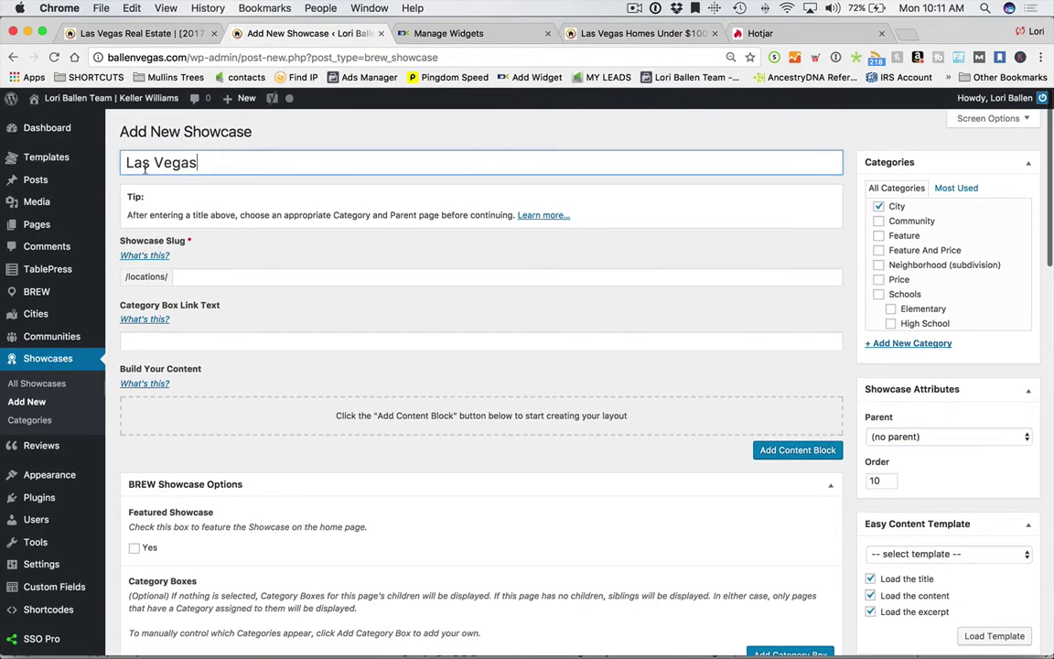
type("Homes F")
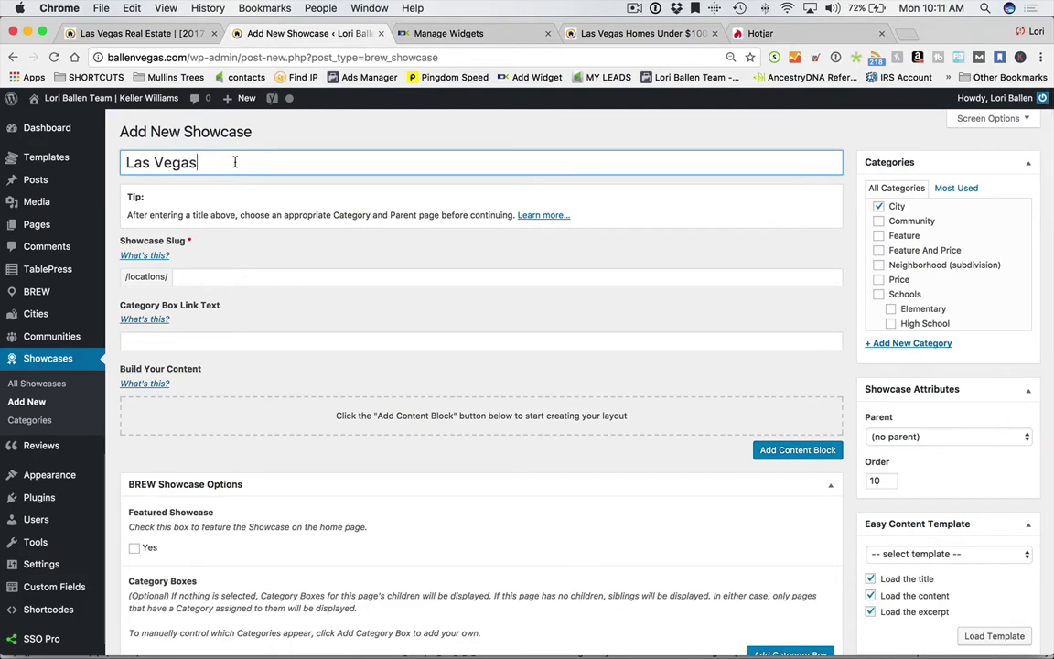
type("or Sale")
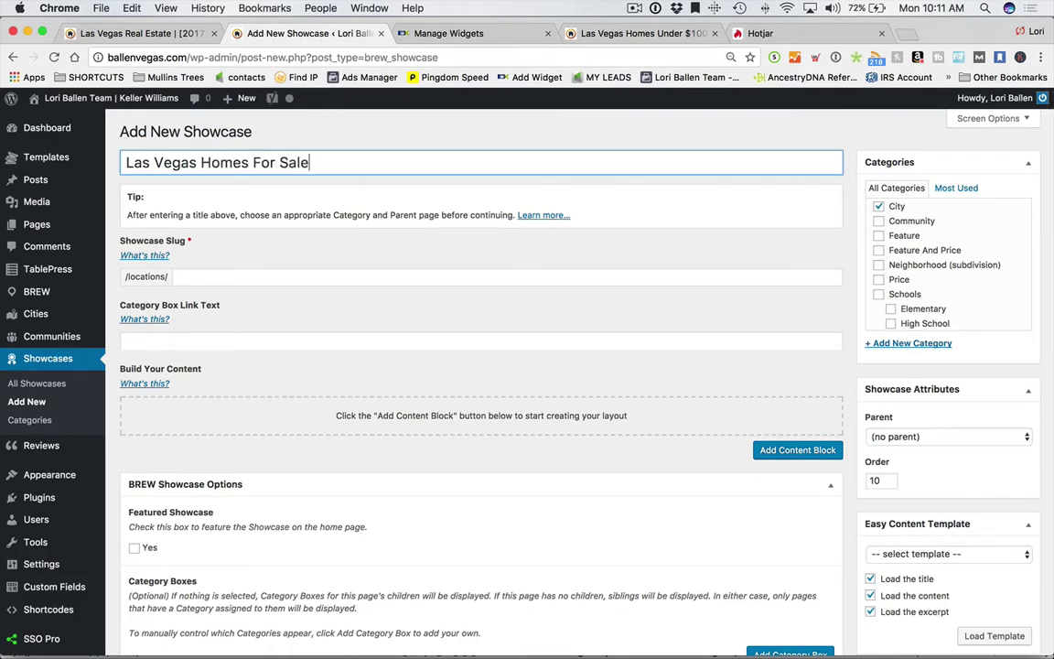
scroll(359, 168, "down", 2)
scroll(360, 169, "up", 2)
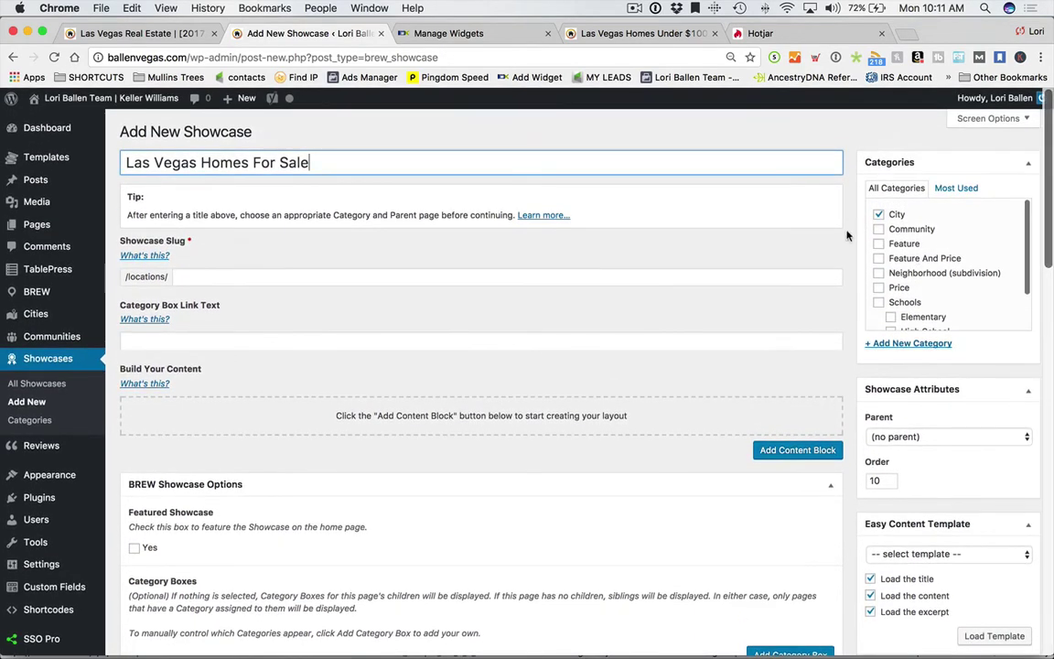
Recheck the showcase's parent choices and leave the parent set to (no parent).
left_click(919, 436)
left_click(906, 371)
scroll(911, 439, "down", 1)
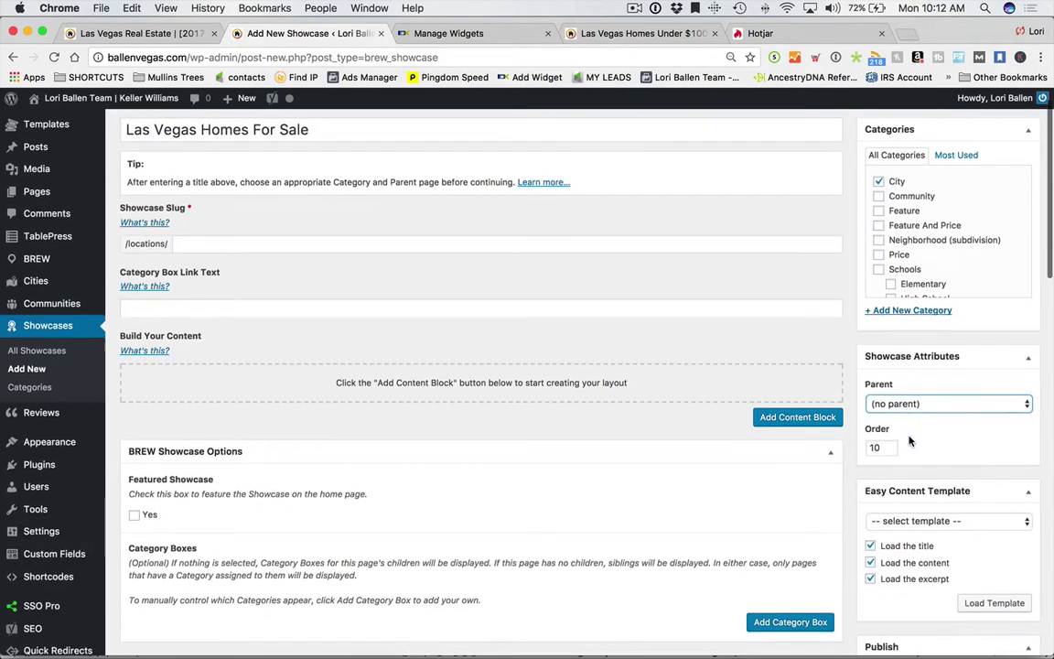
scroll(948, 440, "up", 1)
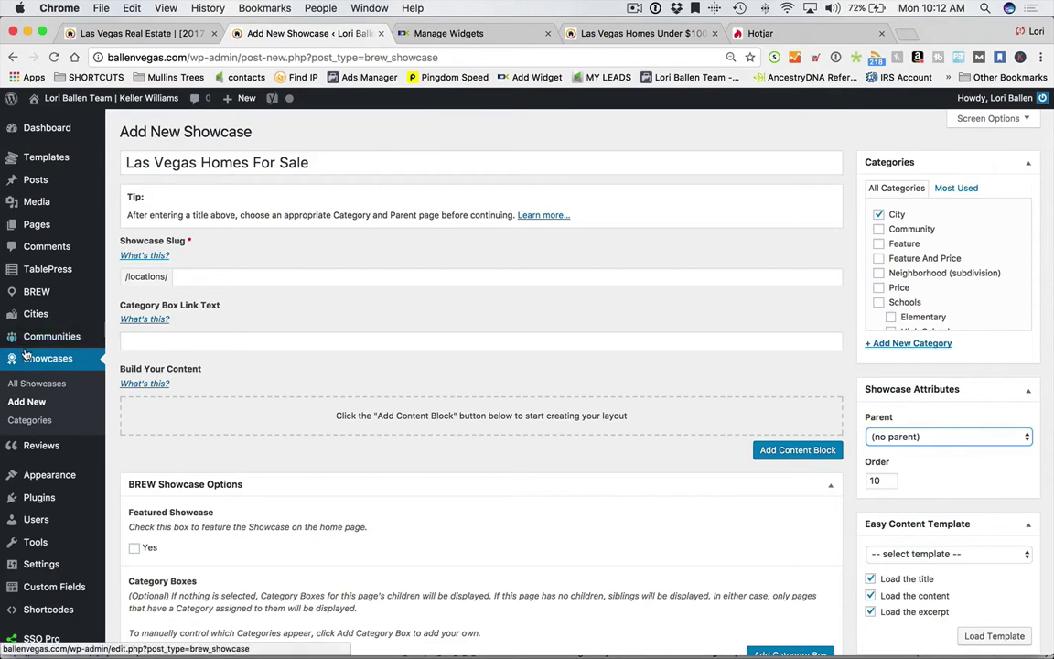
Set the showcase slug to las-vegas-homes.
scroll(360, 211, "down", 1)
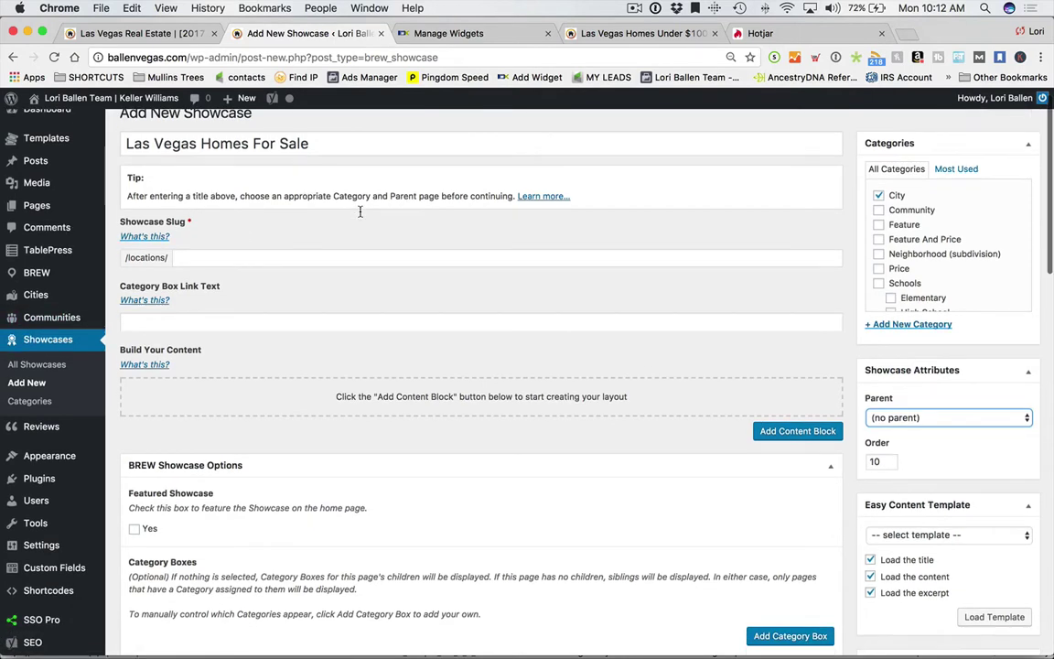
left_click(235, 258)
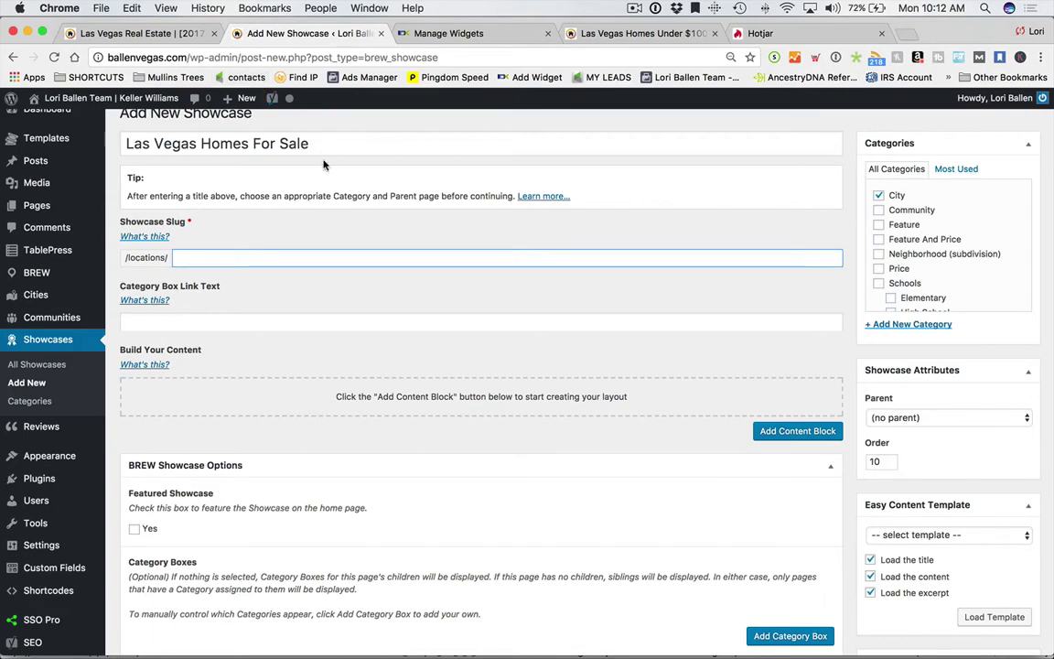
scroll(343, 225, "down", 2)
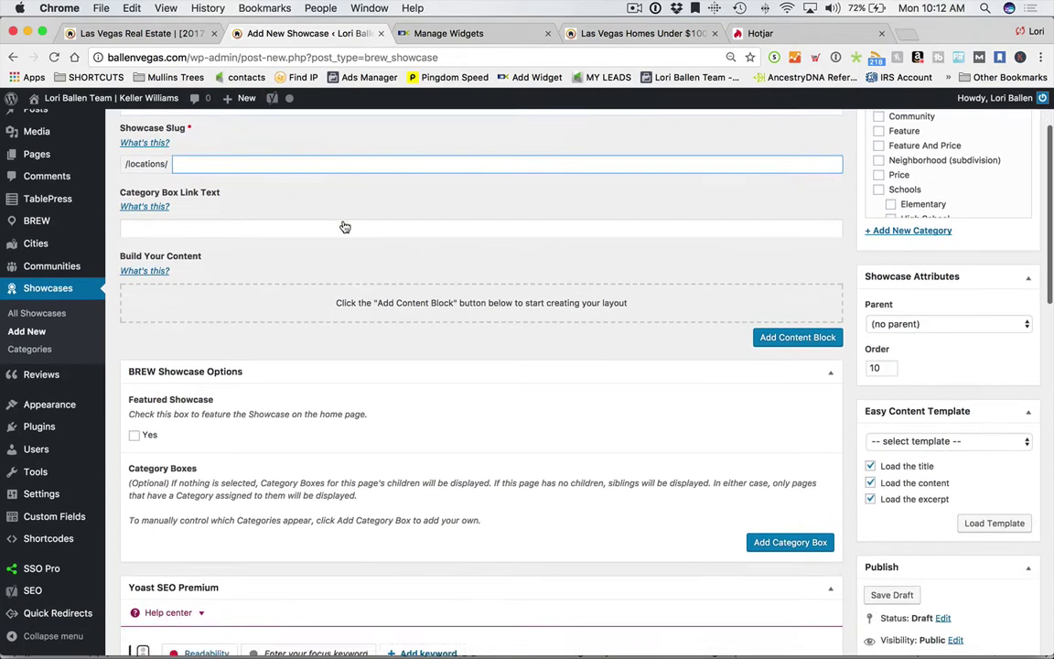
scroll(343, 223, "up", 3)
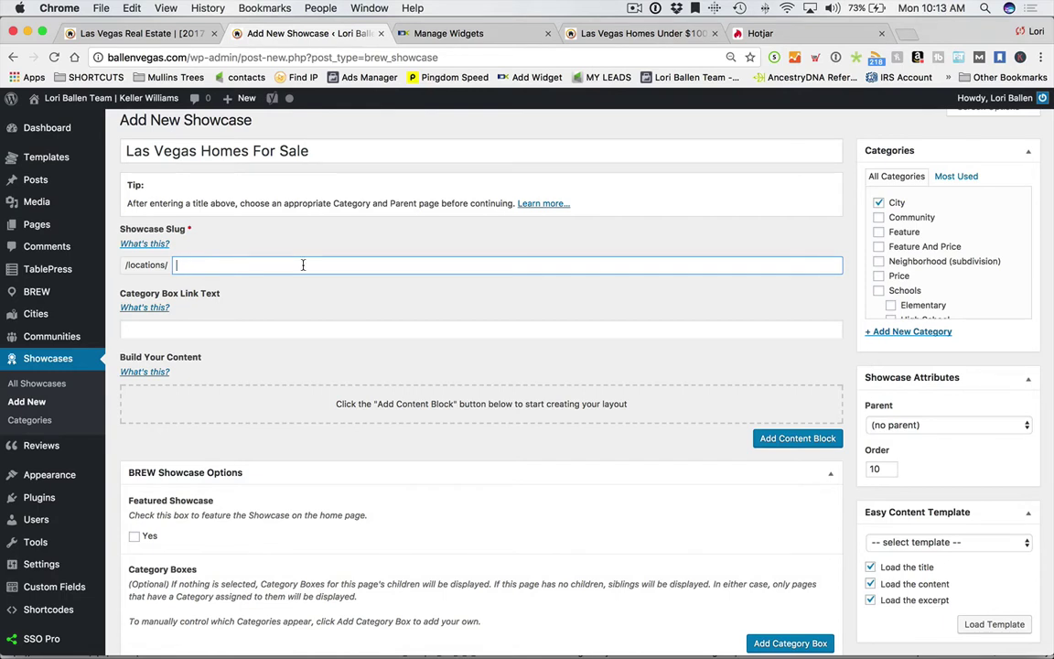
type("las-vegas-homes")
key("Tab")
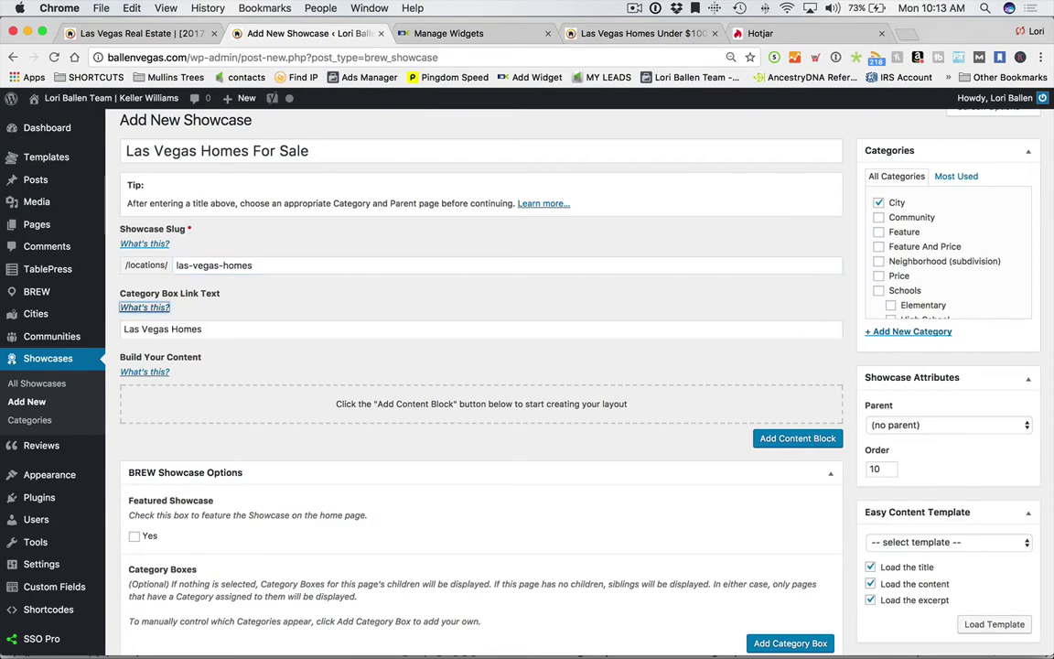
Compare the wording of the showcase's title, its slug and its category box link text.
left_click(326, 153)
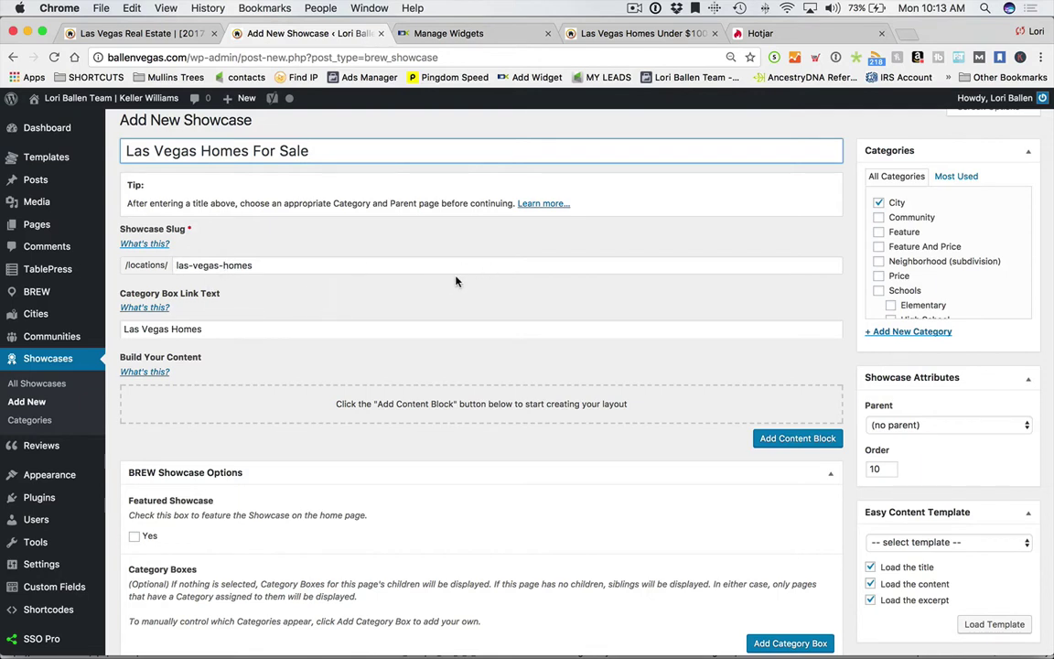
left_click(320, 265)
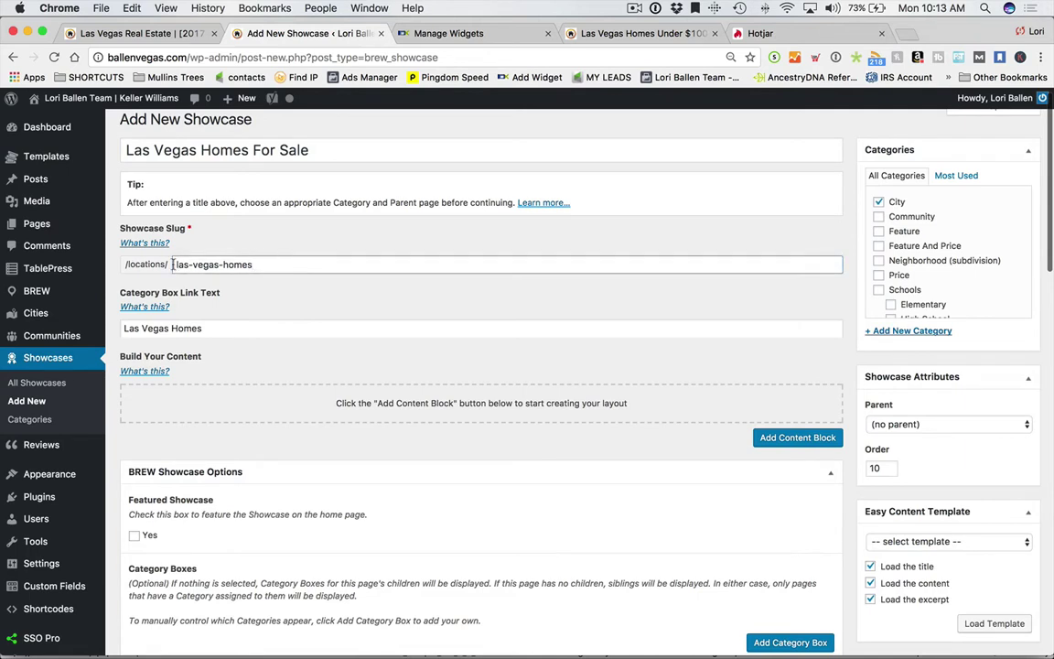
left_click_drag(173, 264, 274, 265)
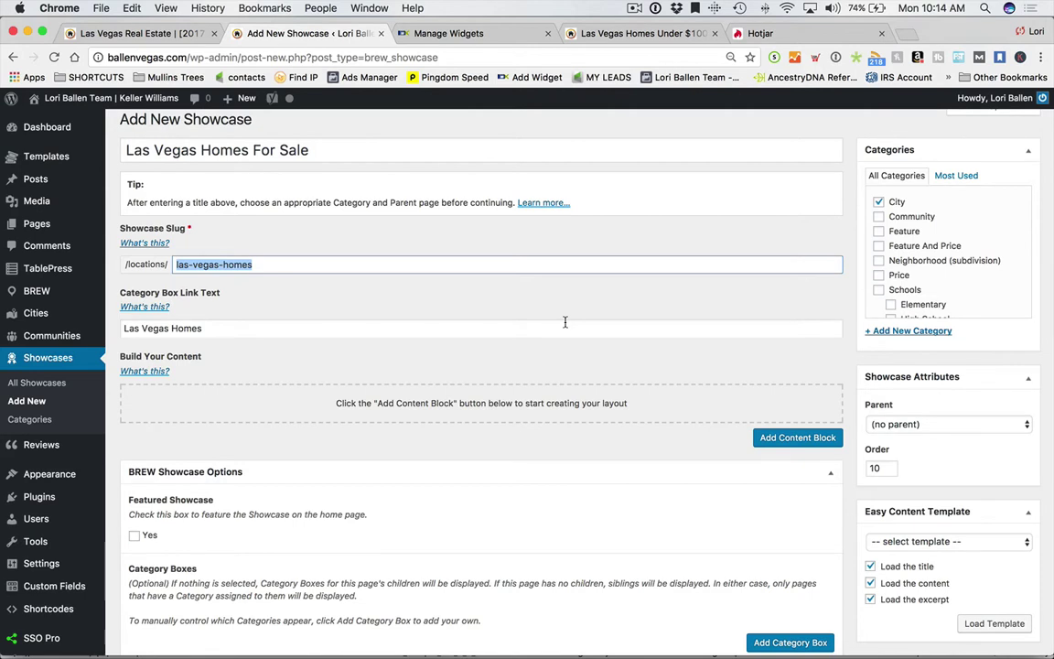
scroll(564, 322, "down", 2)
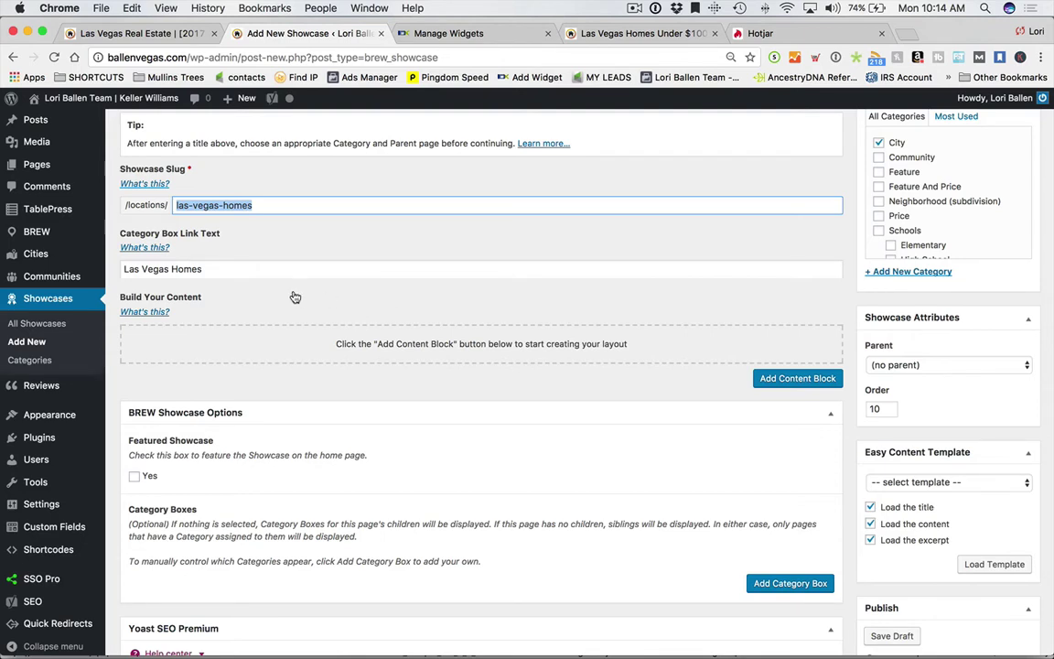
scroll(355, 263, "up", 1)
key("shift+Tab")
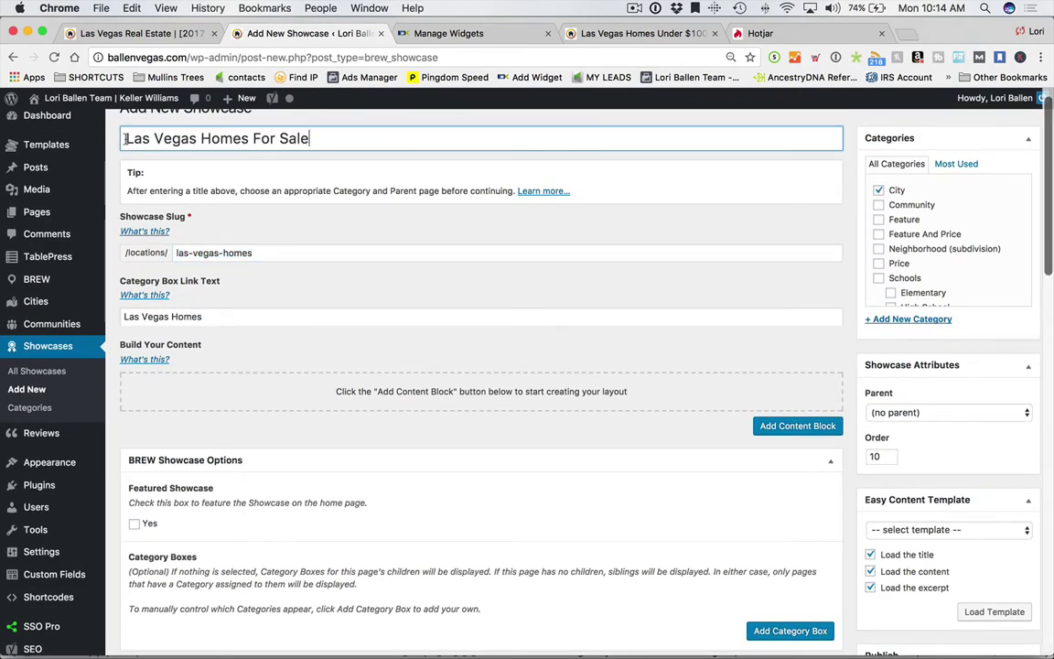
left_click_drag(125, 137, 324, 139)
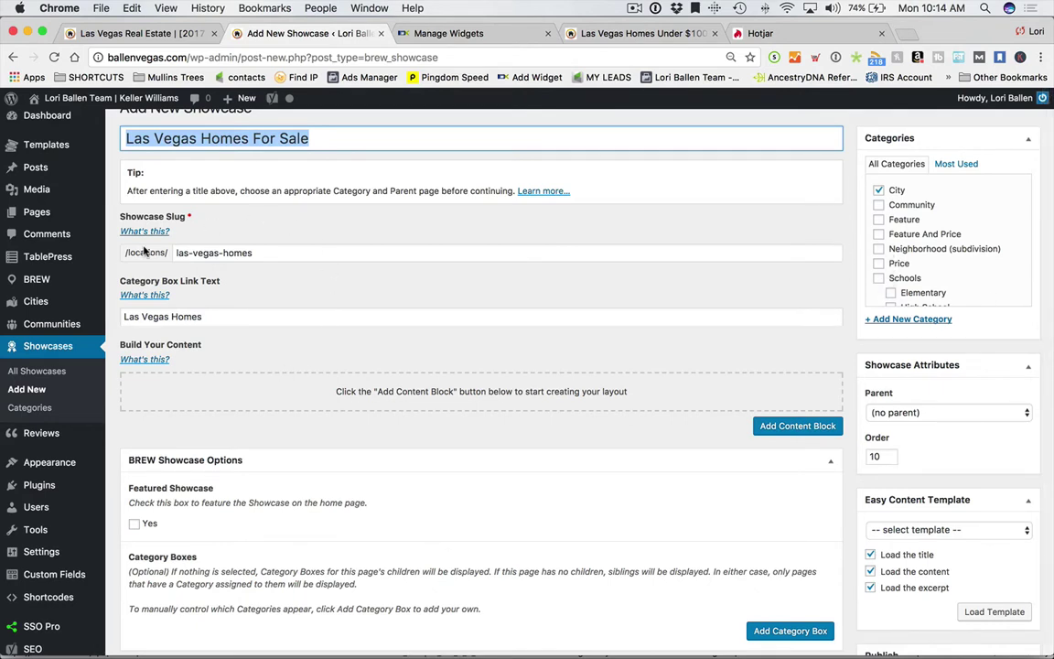
left_click_drag(275, 253, 175, 252)
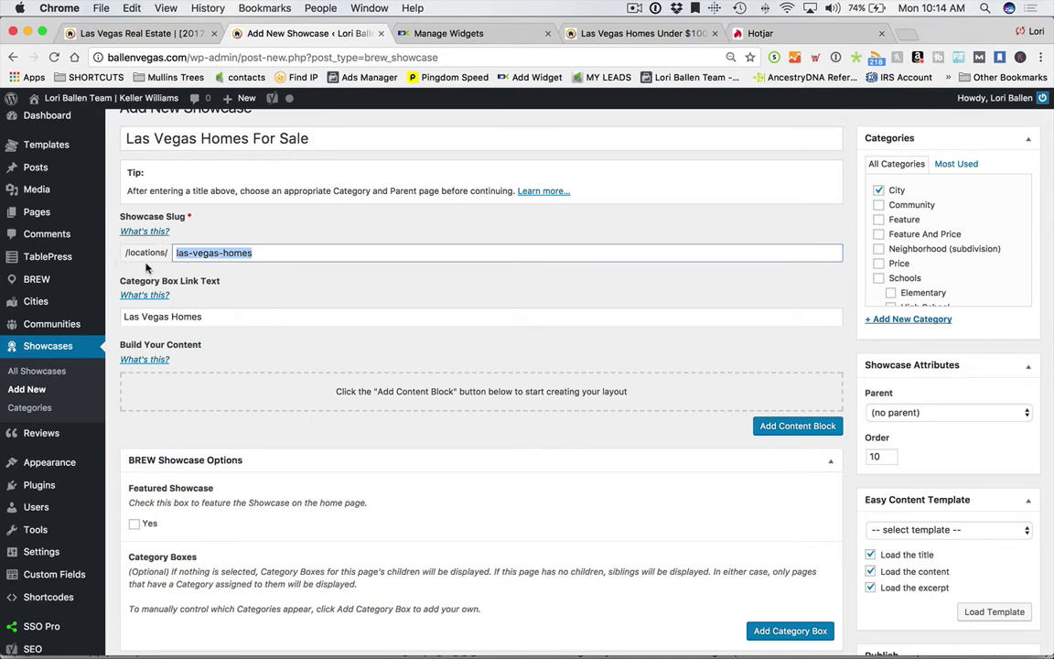
left_click(299, 253)
scroll(289, 247, "down", 2)
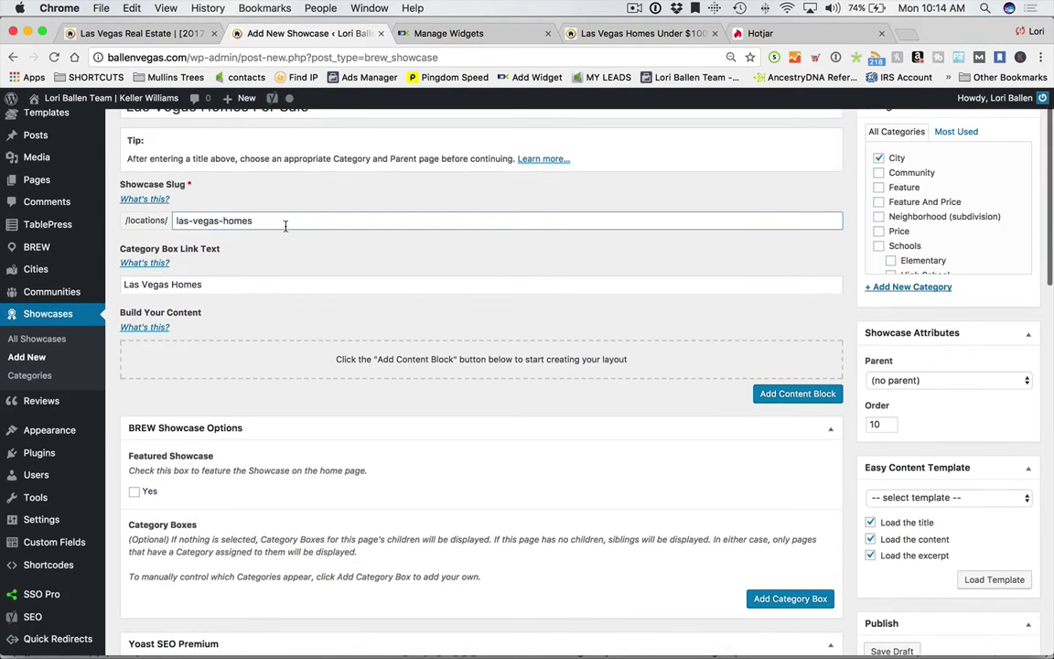
left_click(254, 287)
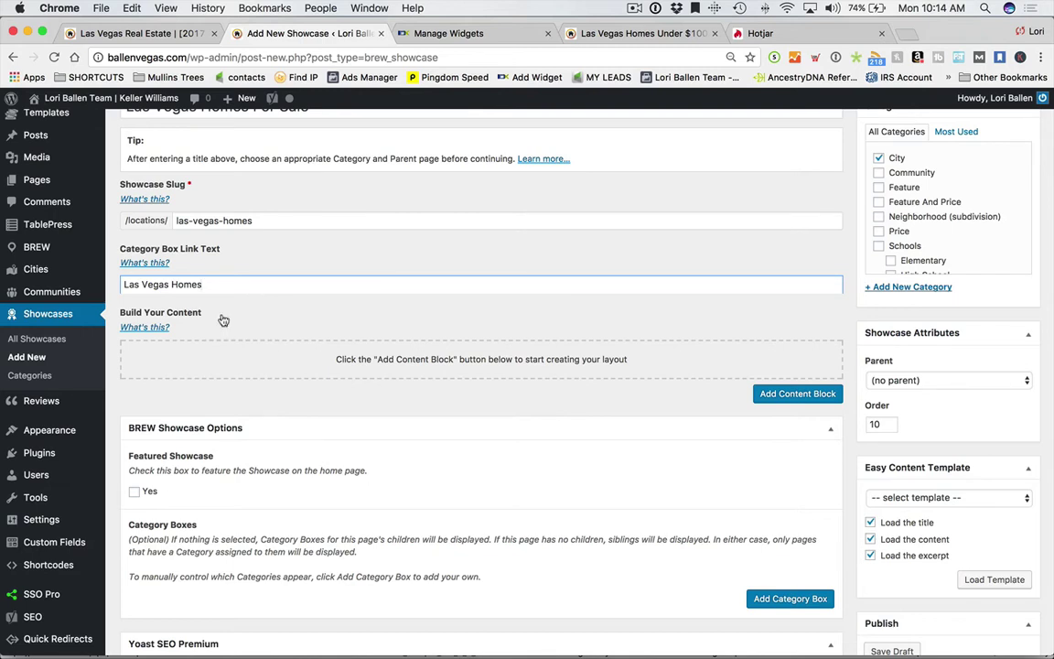
left_click_drag(258, 221, 146, 222)
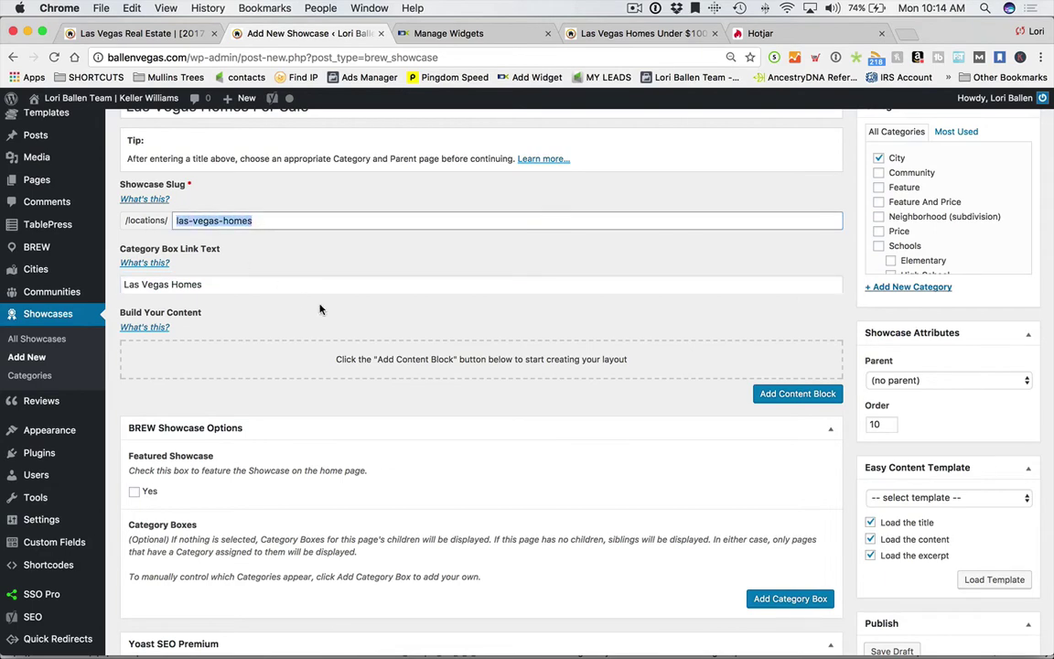
scroll(321, 308, "up", 3)
left_click(225, 170)
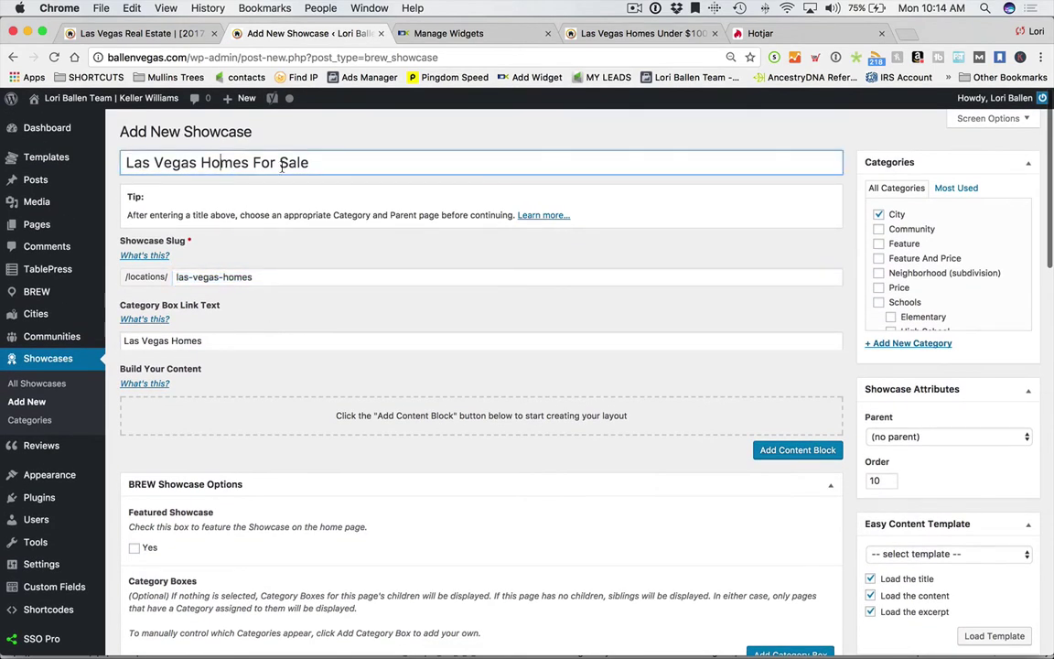
scroll(289, 305, "down", 2)
left_click(290, 239)
scroll(290, 239, "down", 2)
left_click(264, 261)
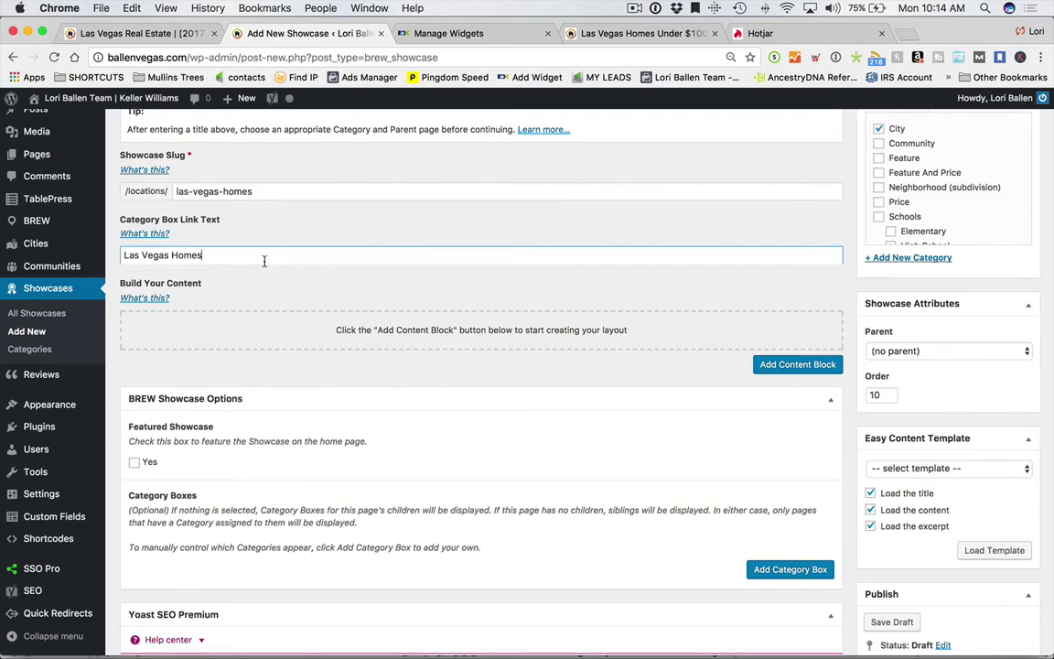
Open the list of content block types available for the showcase layout, including Table of Contents (TOC).
scroll(316, 265, "down", 1)
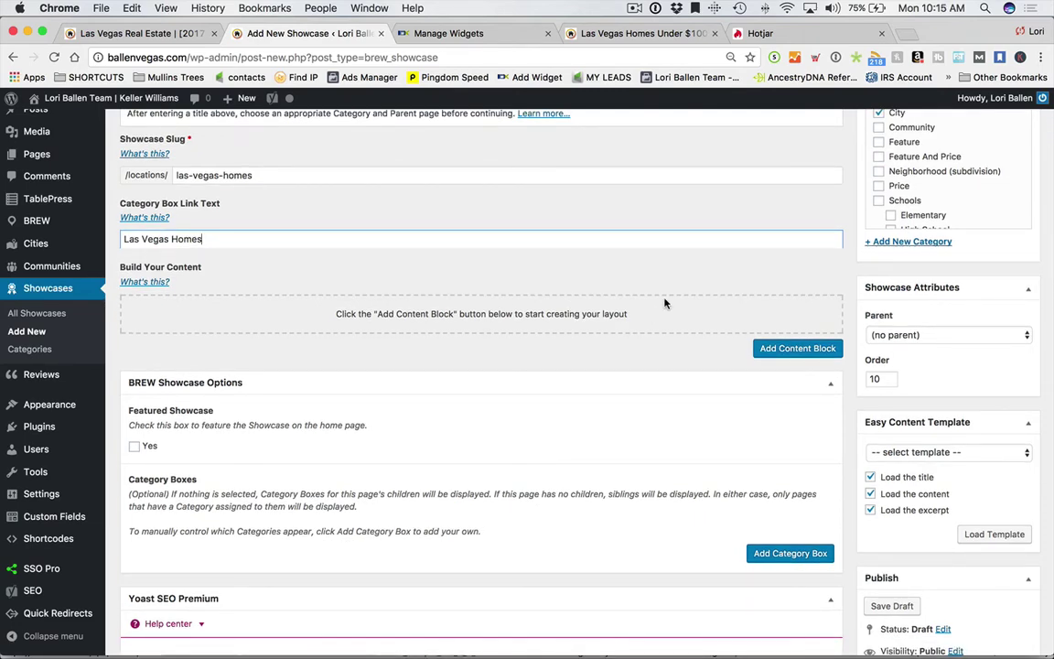
left_click(793, 353)
left_click(793, 355)
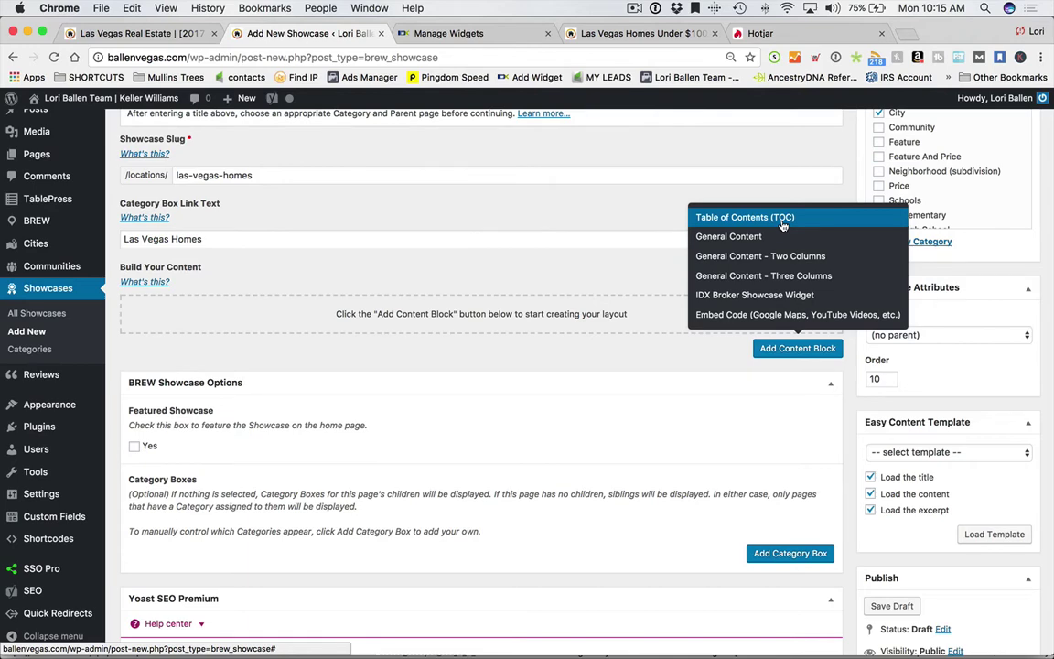
Switch to Hotjar, filter the site's heatmaps by "horse" and view the Horse Zoned Properties June 2017 - NEW heatmap.
left_click(761, 34)
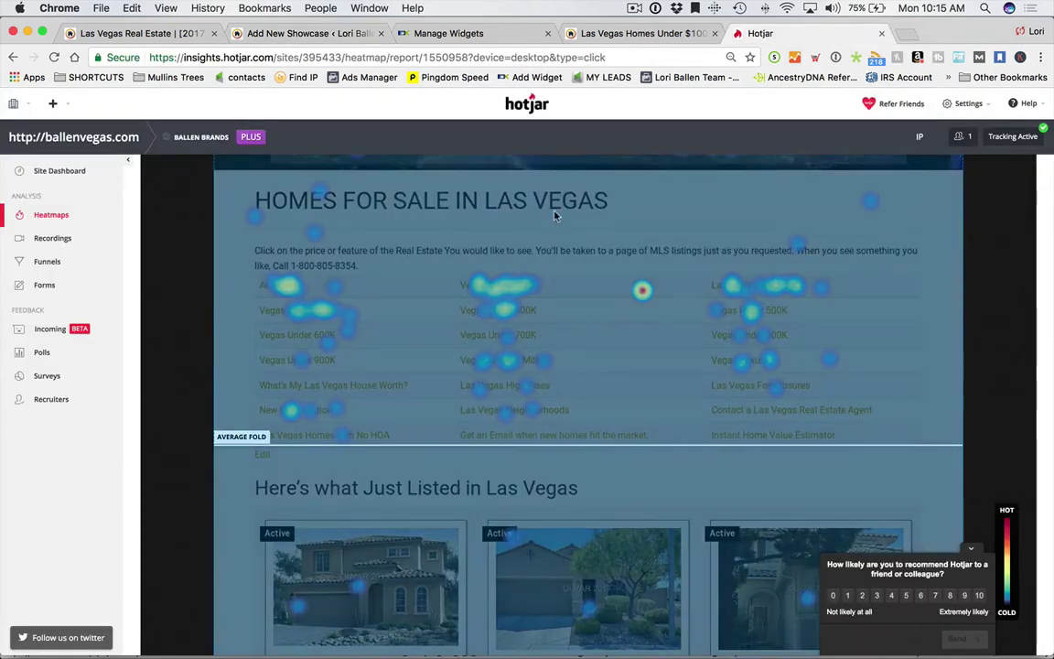
scroll(562, 198, "up", 5)
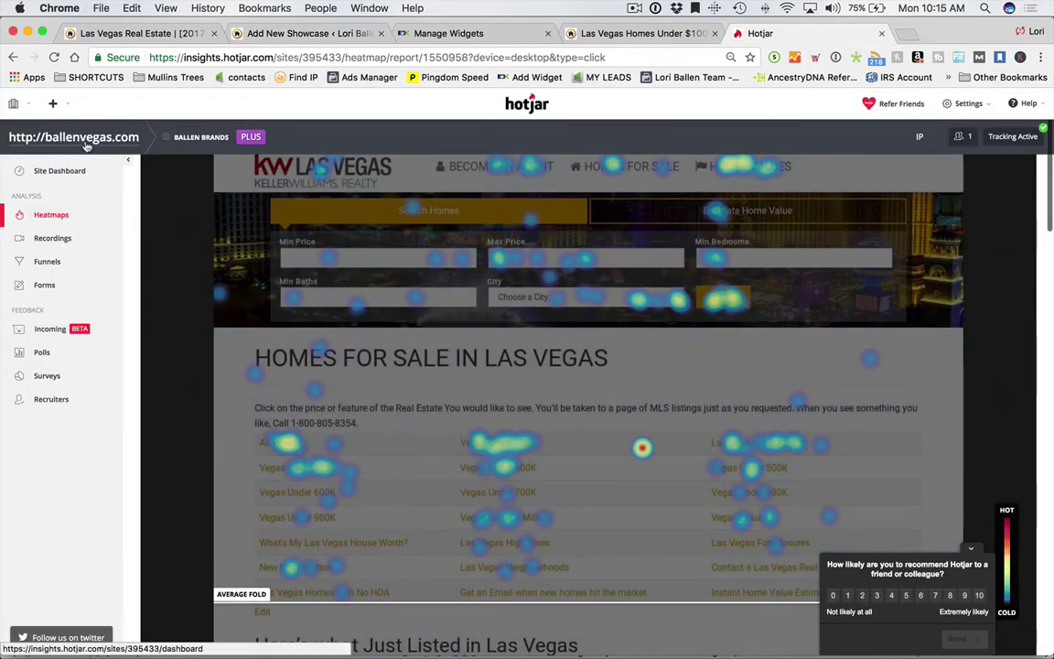
left_click(89, 143)
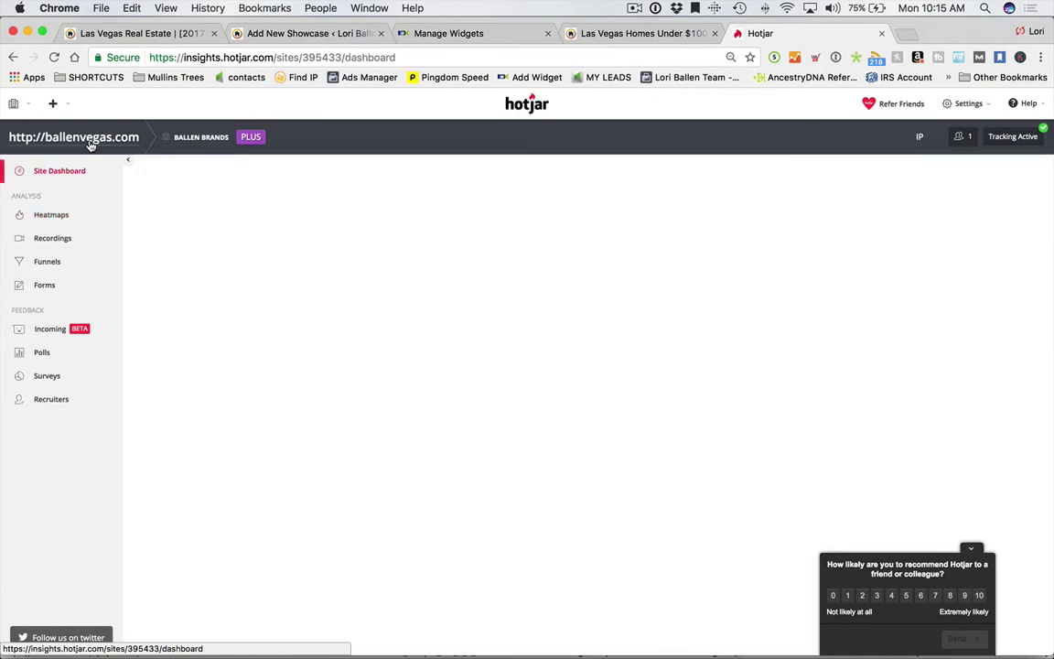
left_click(59, 217)
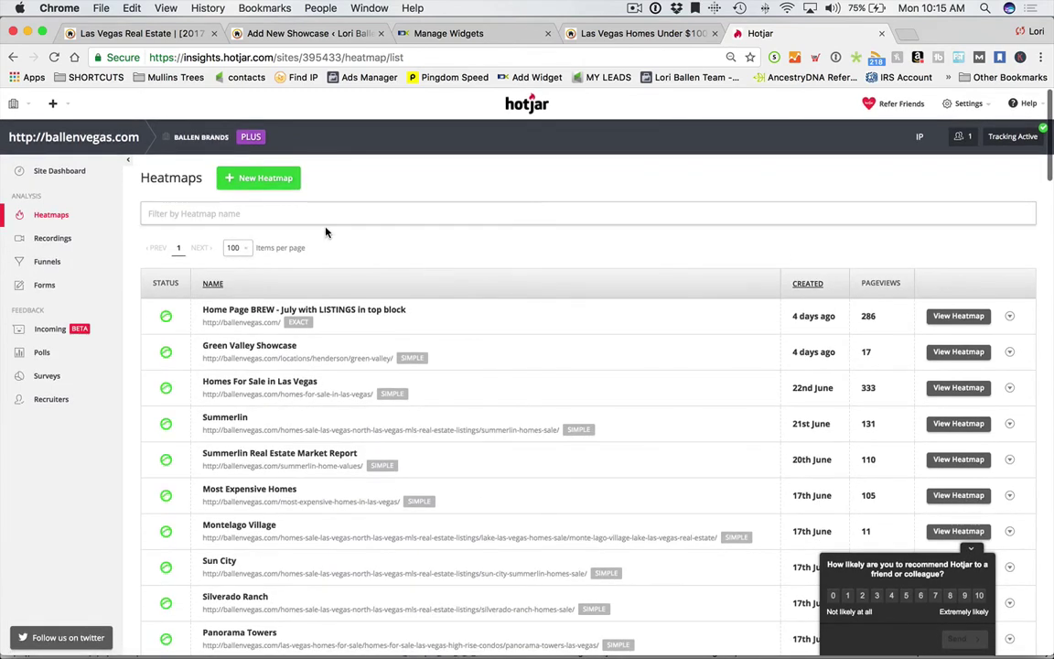
left_click(311, 215)
type("horse")
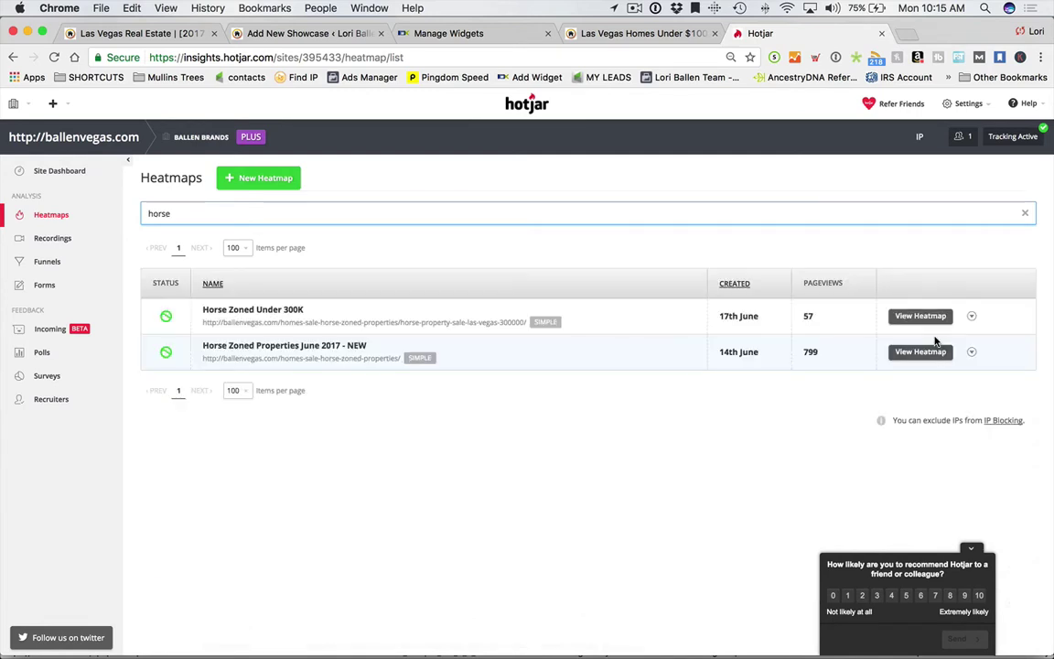
left_click(922, 353)
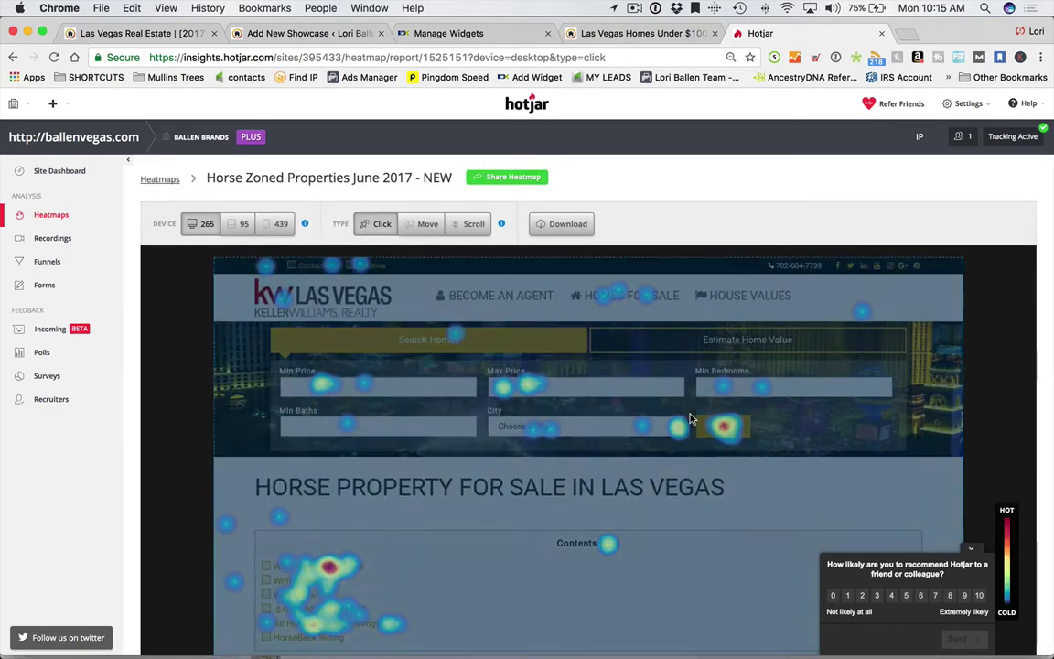
Examine where visitors click in the Contents box and the listings below it on the horse property page's heatmap.
scroll(377, 513, "down", 4)
mouse_move(266, 427)
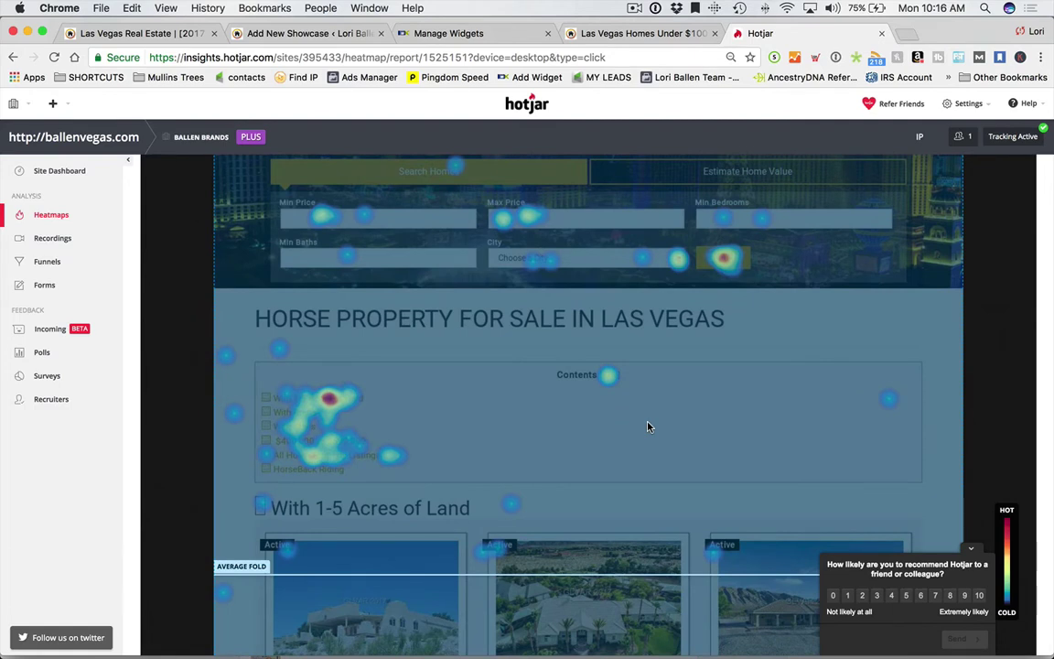
scroll(646, 427, "down", 1)
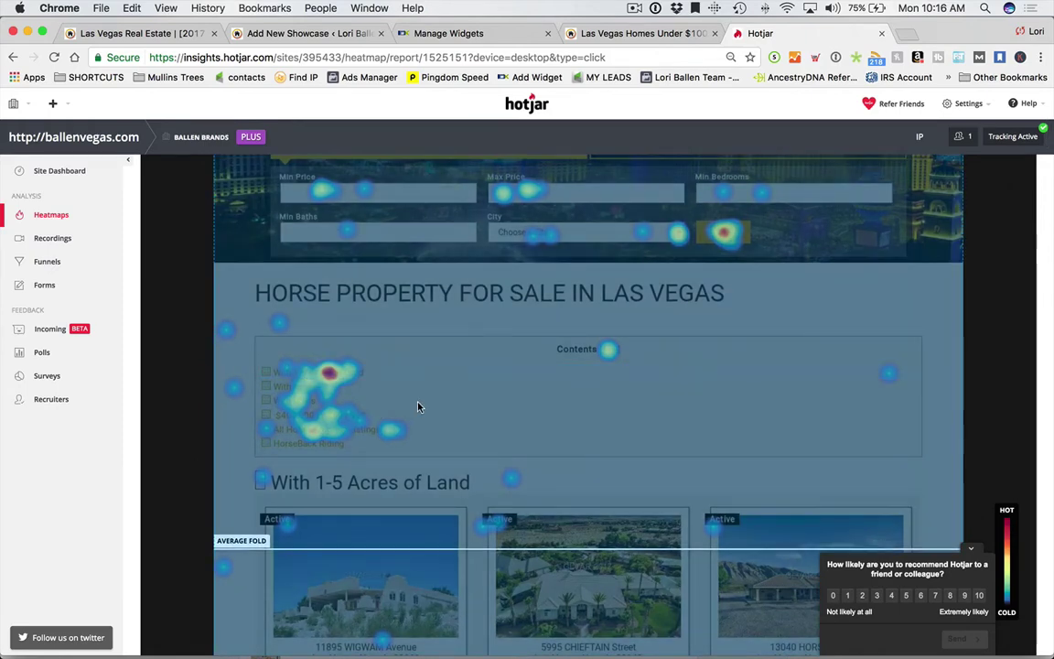
scroll(411, 410, "down", 1)
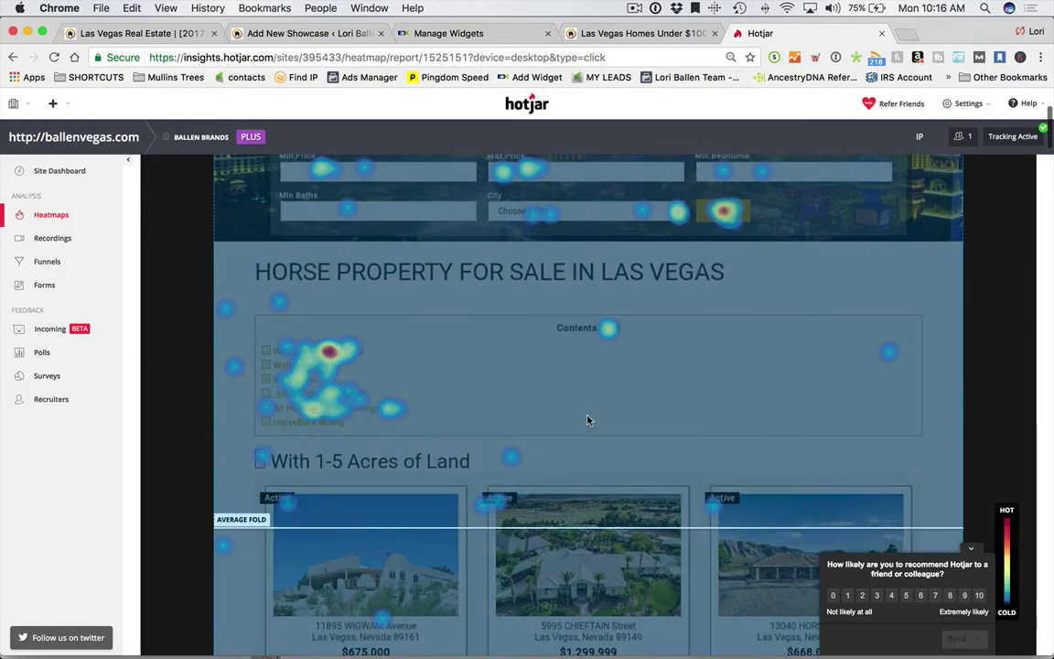
scroll(598, 418, "down", 1)
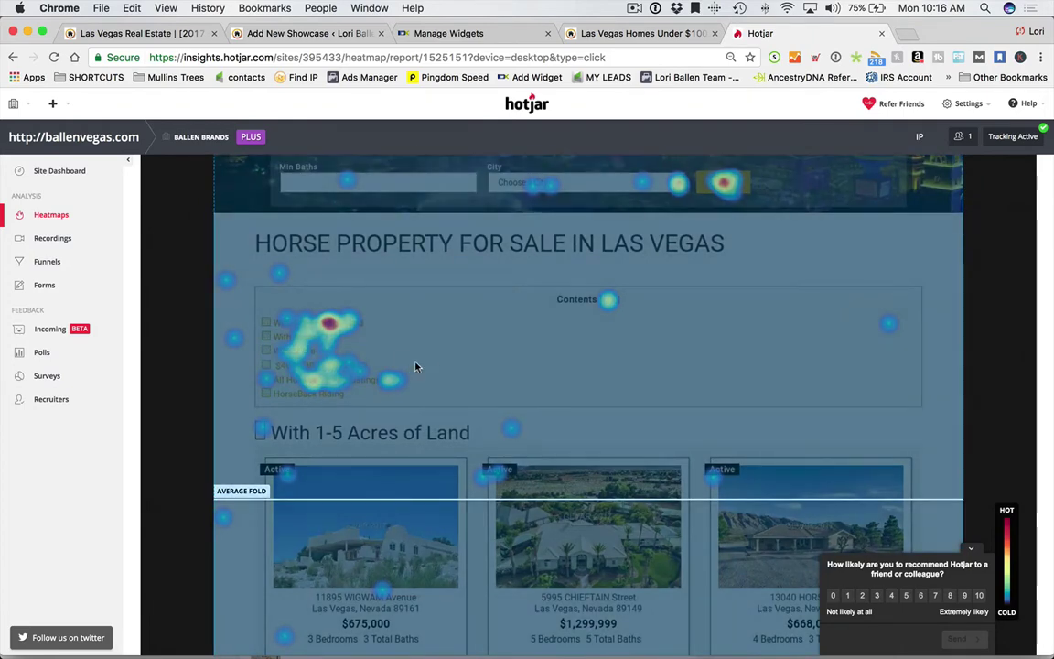
Search Google for "pet supplies" in a new browser tab and look through the results.
left_click(907, 35)
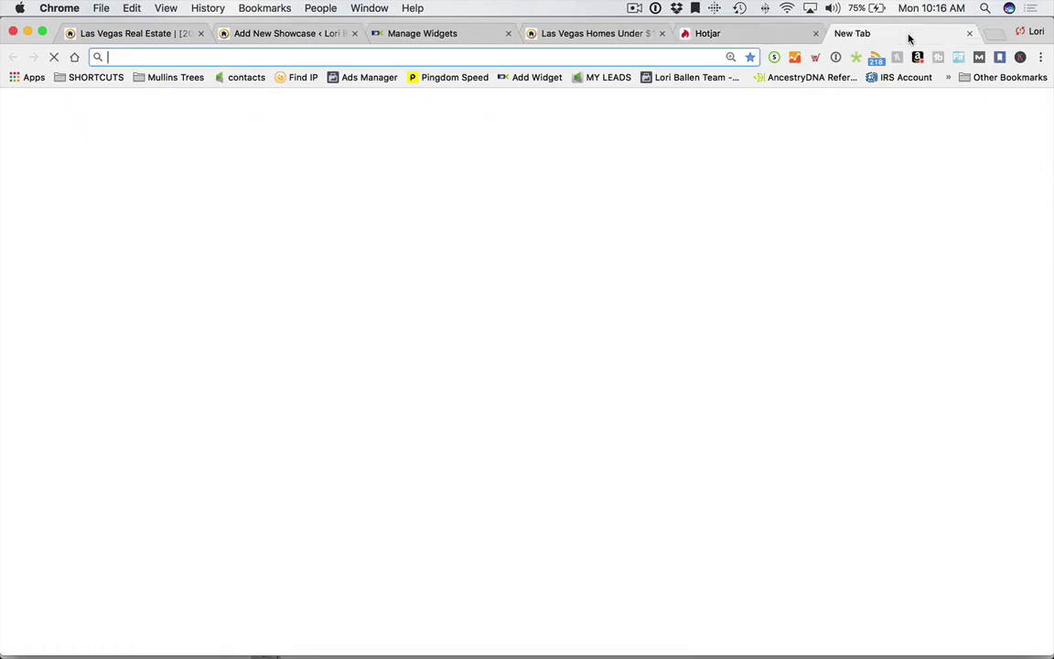
type("pe")
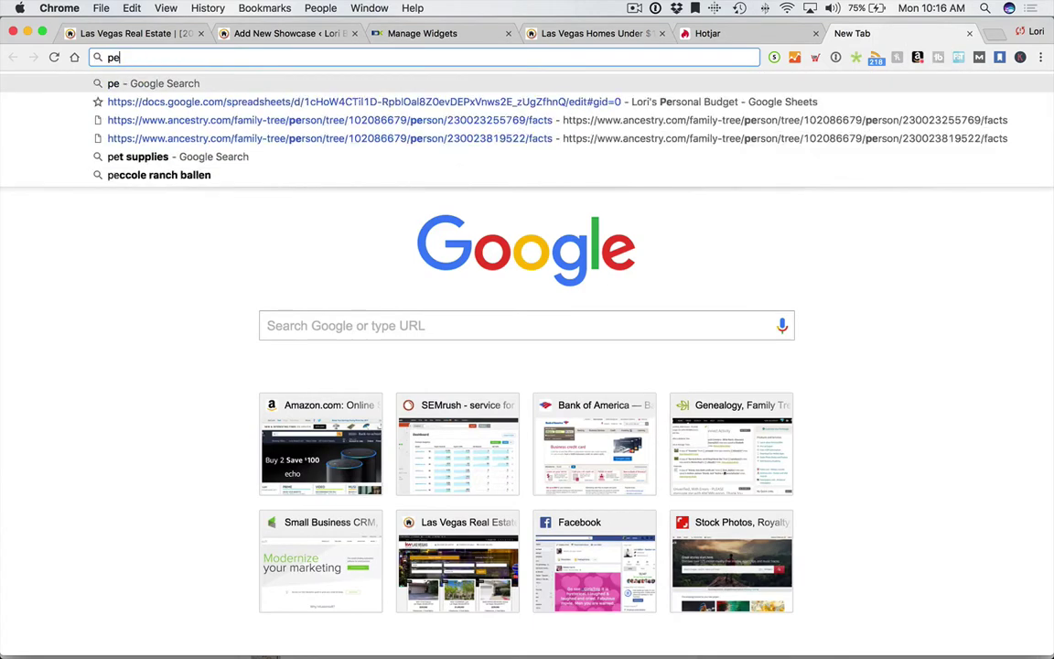
type("t supplies")
key("Return")
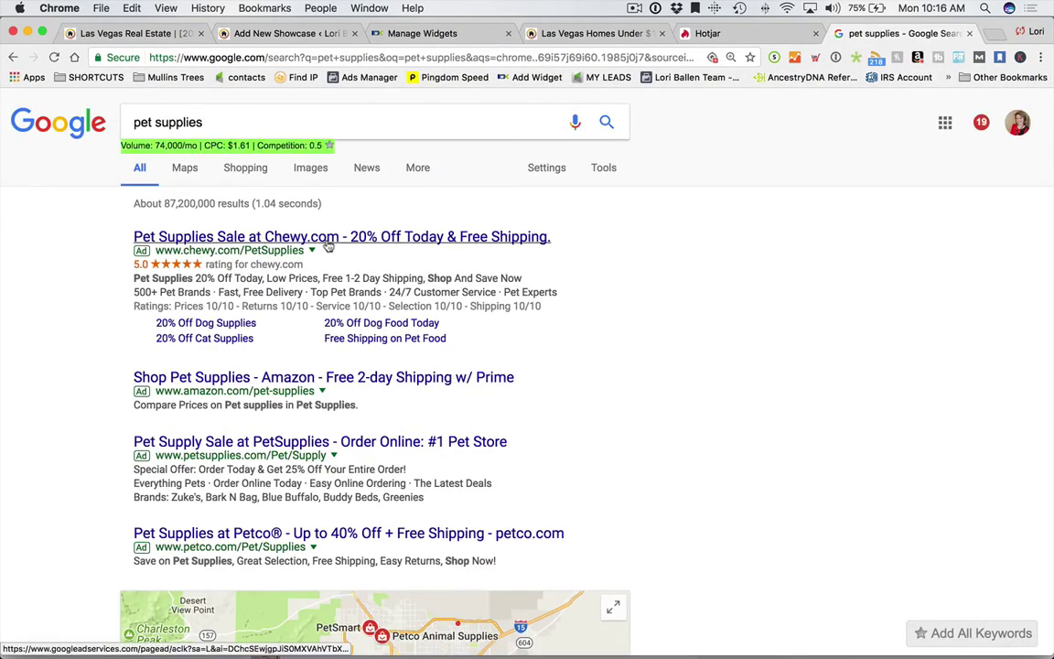
left_click(237, 122)
left_click(70, 314)
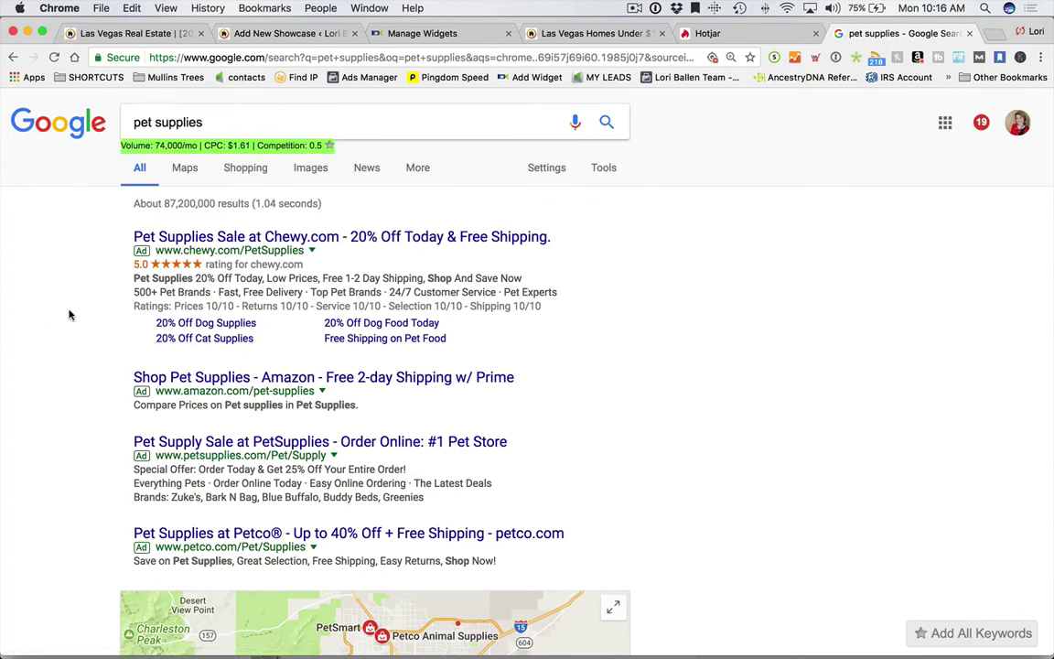
scroll(70, 313, "down", 10)
scroll(92, 320, "up", 10)
Search Google for "las vegas flower shop", then refine the search to "las vegas flower shop delivery".
triple_click(209, 121)
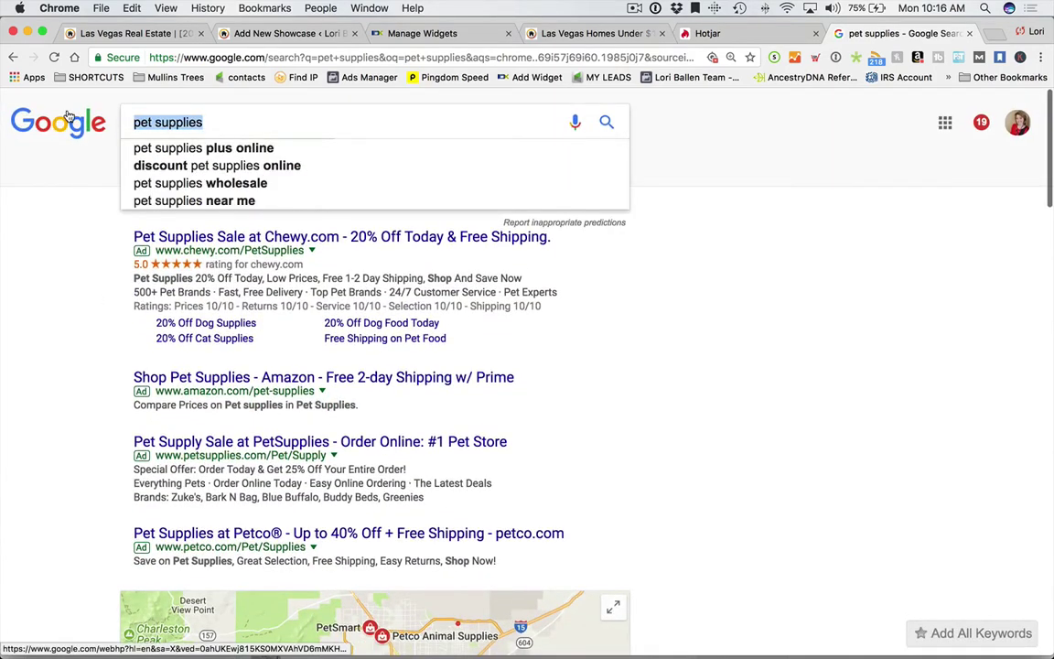
type("dog")
key("BackSpace")
key("BackSpace")
key("BackSpace")
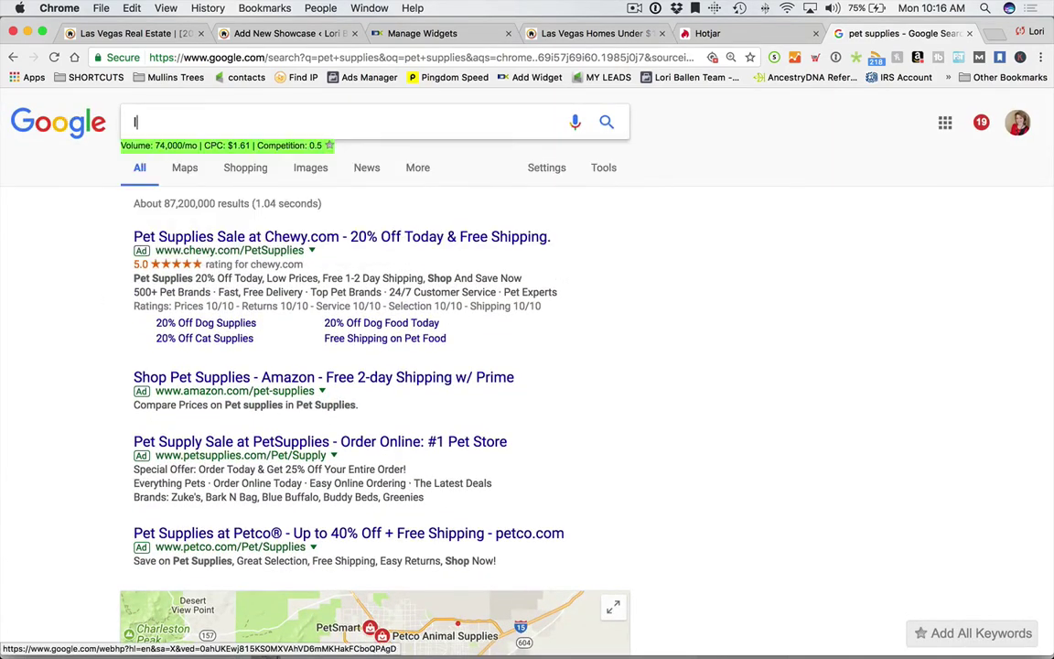
type("las vegas flower shop")
key("Return")
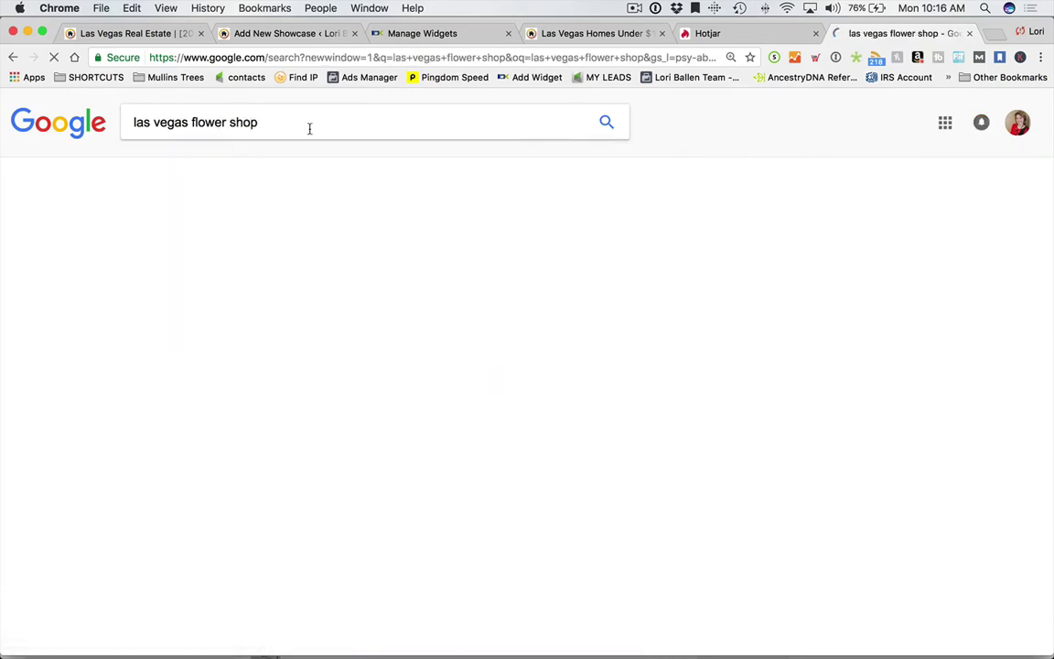
left_click(324, 126)
type("delivery")
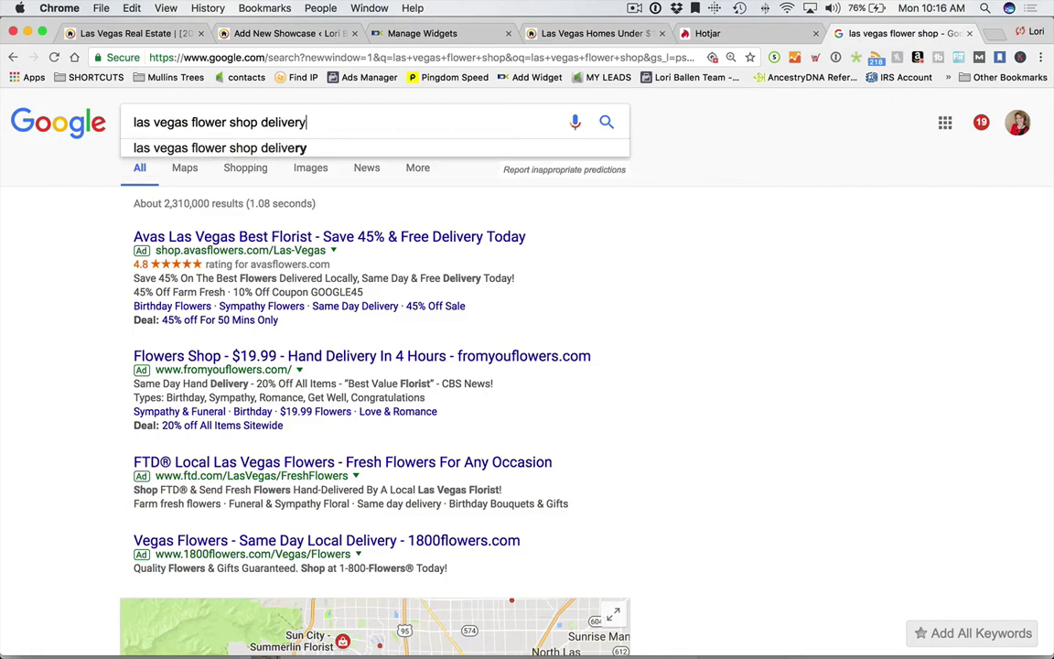
key("Return")
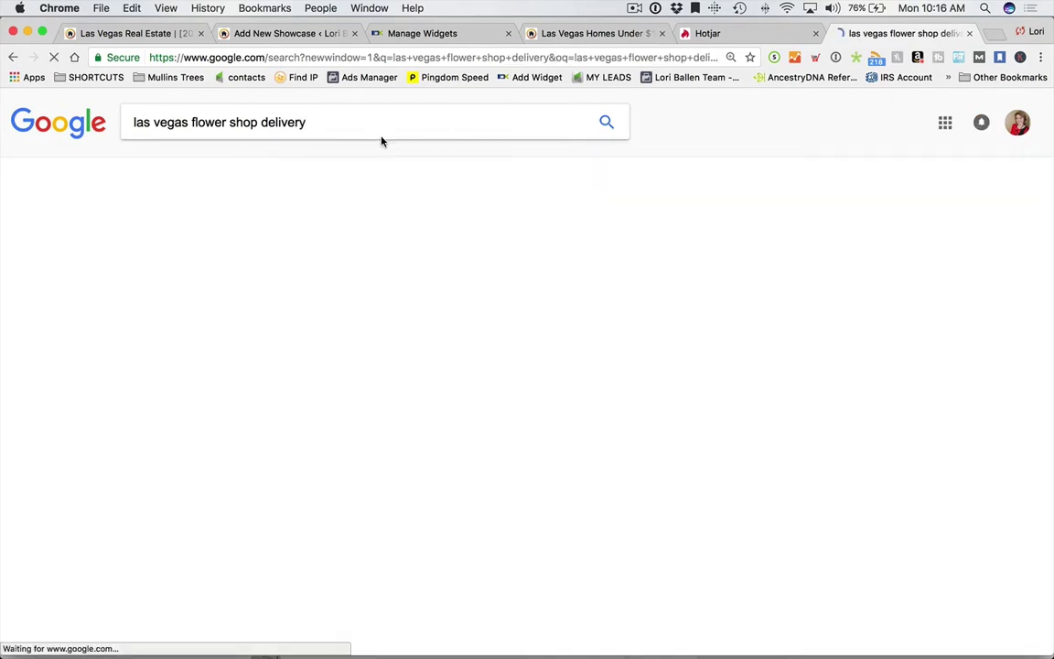
Search Google for "southwest las vegas zip codes".
triple_click(322, 133)
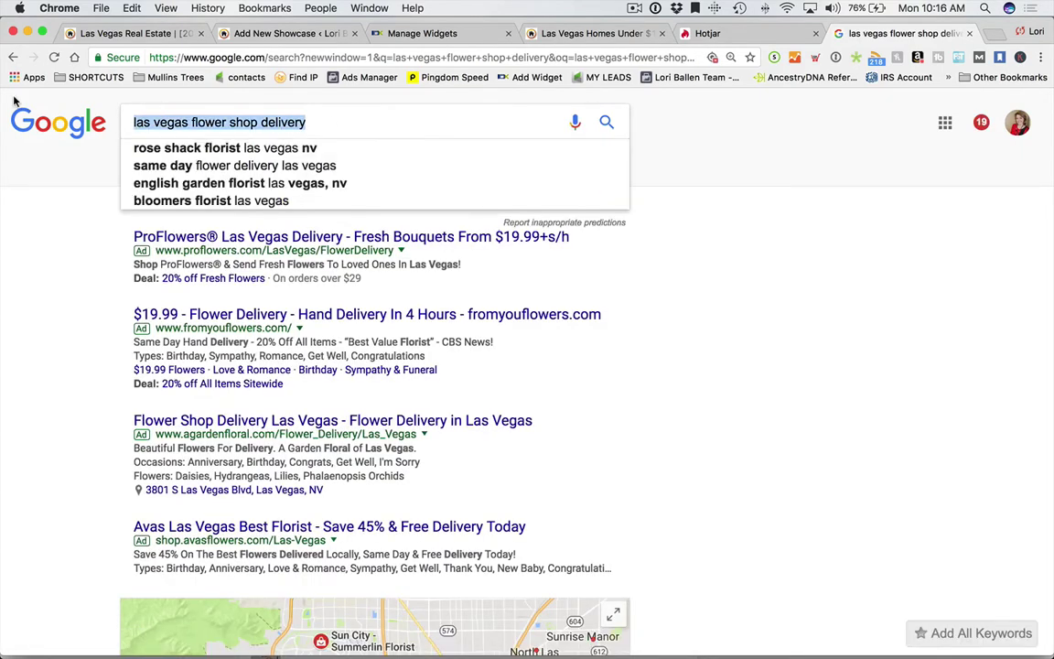
type("southwest")
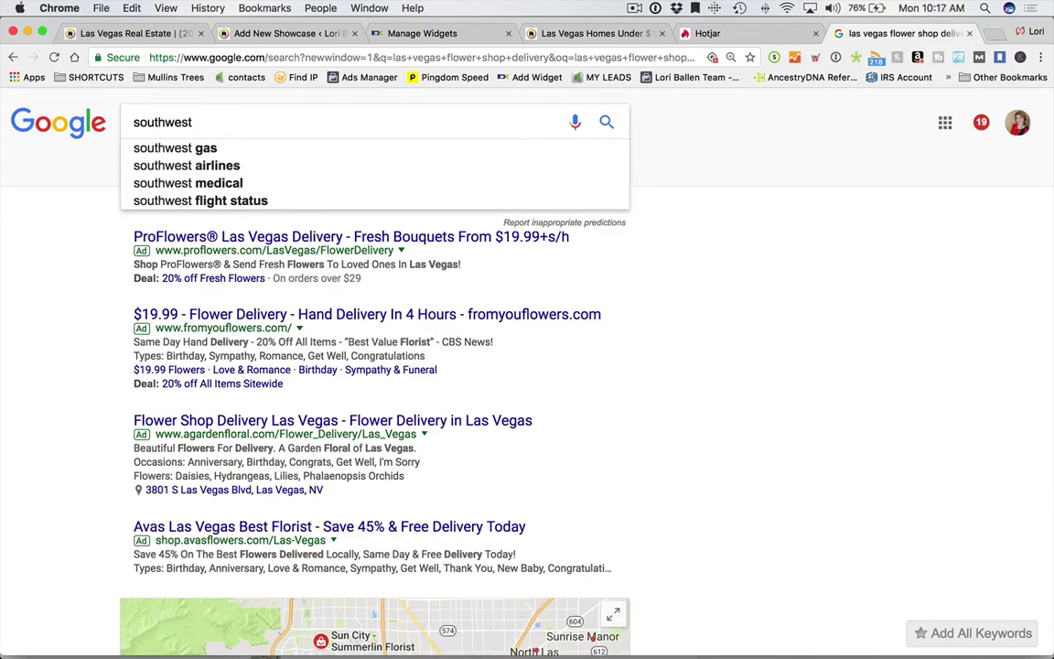
type(" las vegas zip cod")
type("es")
key("Return")
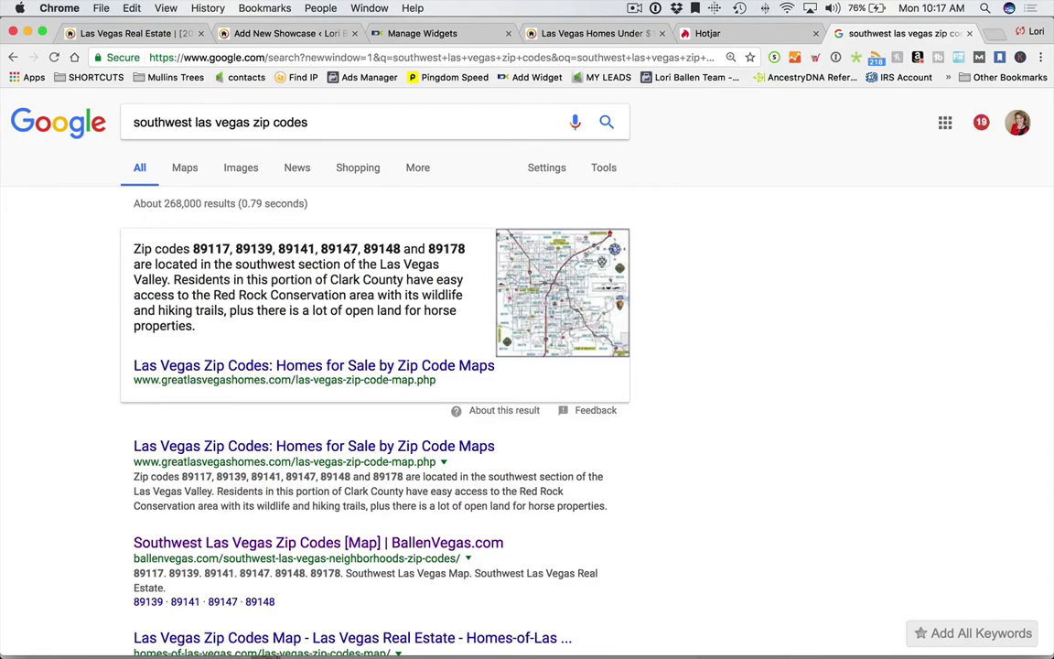
Review the zip code results, open the BallenVegas.com result in a new tab and view the page's Contents box.
scroll(289, 309, "down", 10)
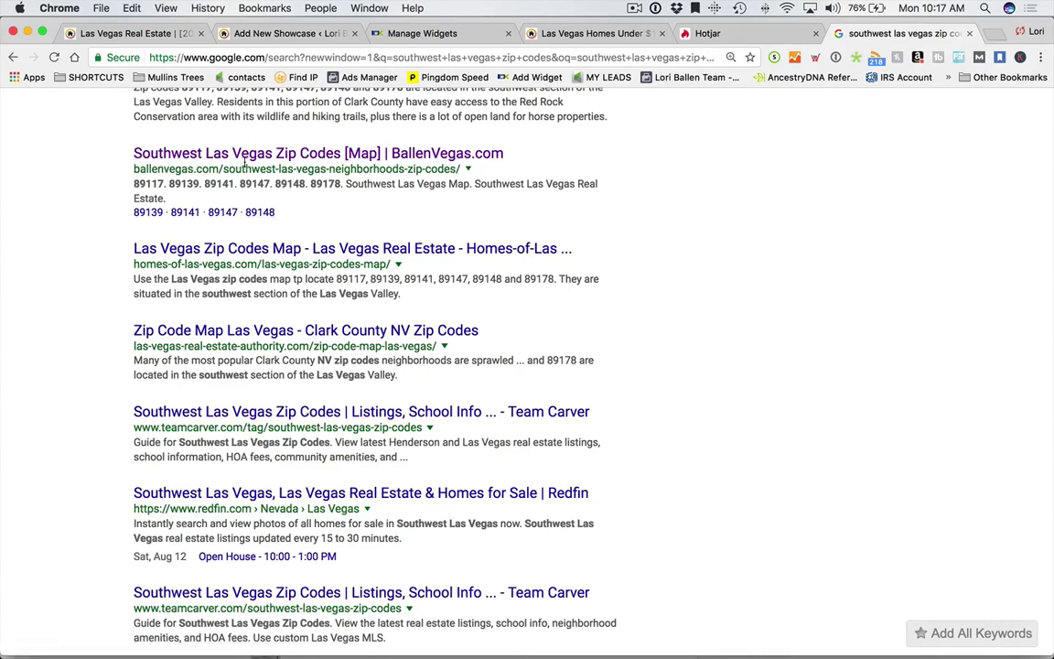
scroll(700, 243, "up", 3)
scroll(701, 243, "down", 3)
scroll(701, 243, "down", 1)
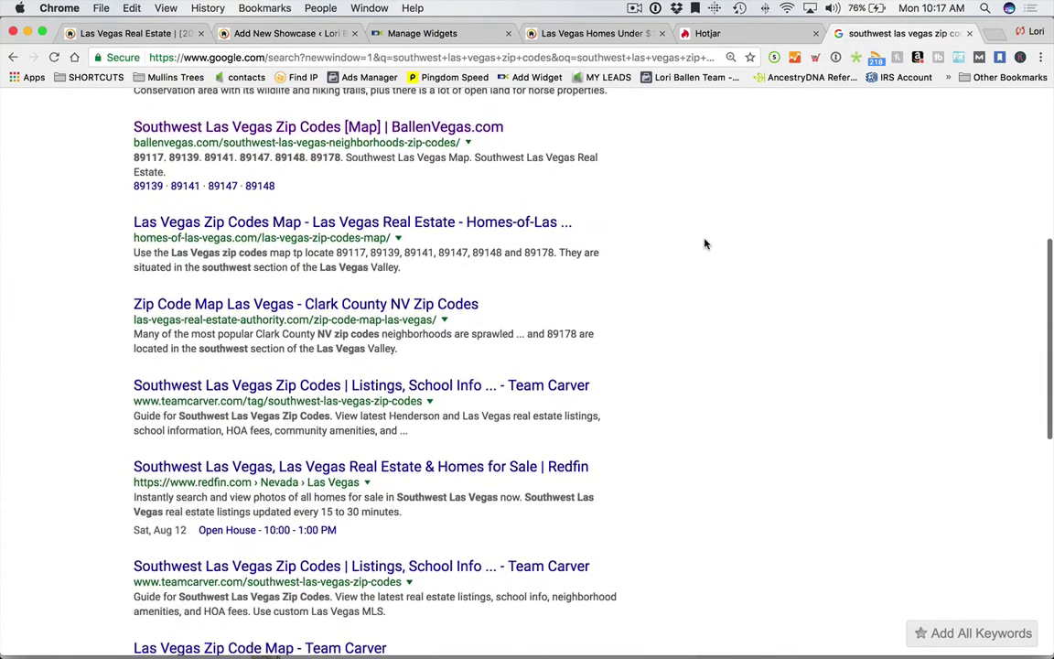
scroll(259, 138, "up", 2)
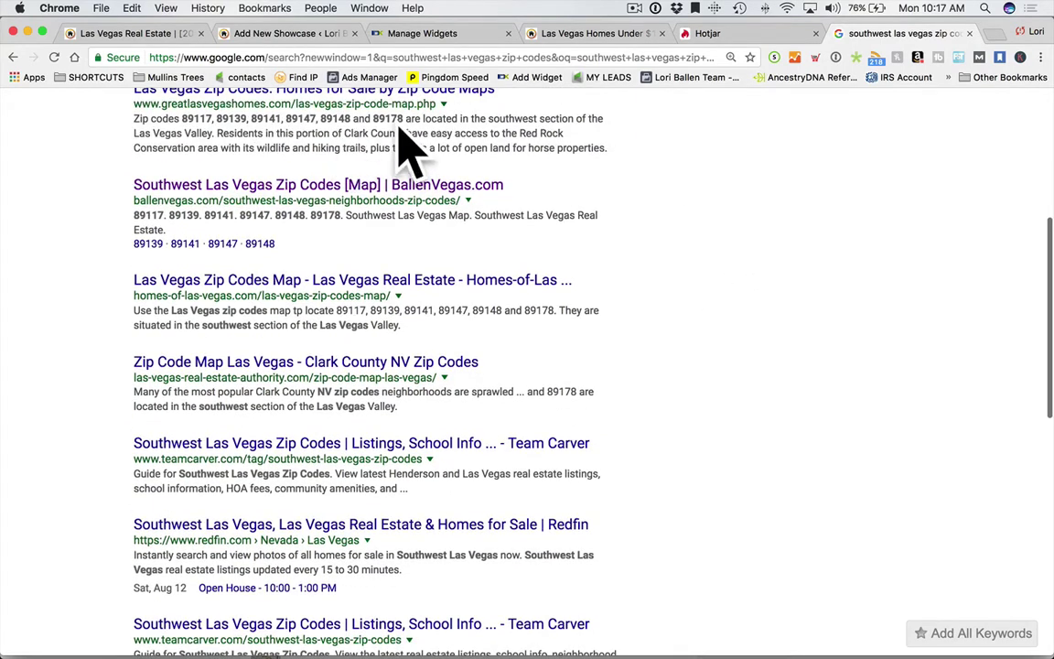
scroll(695, 195, "down", 2)
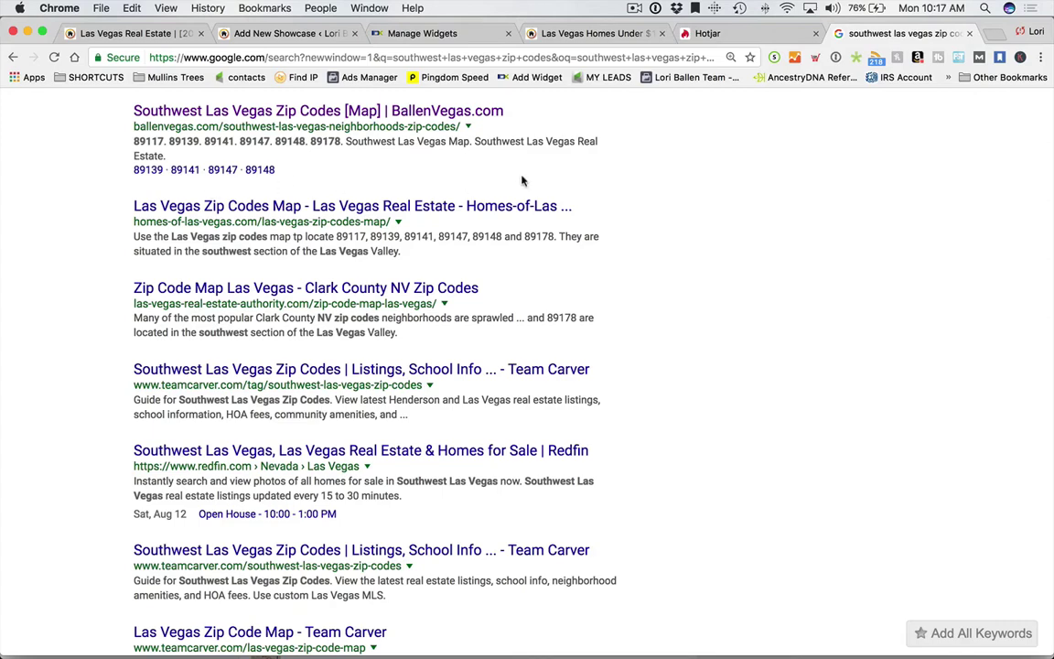
right_click(383, 111)
left_click(409, 119)
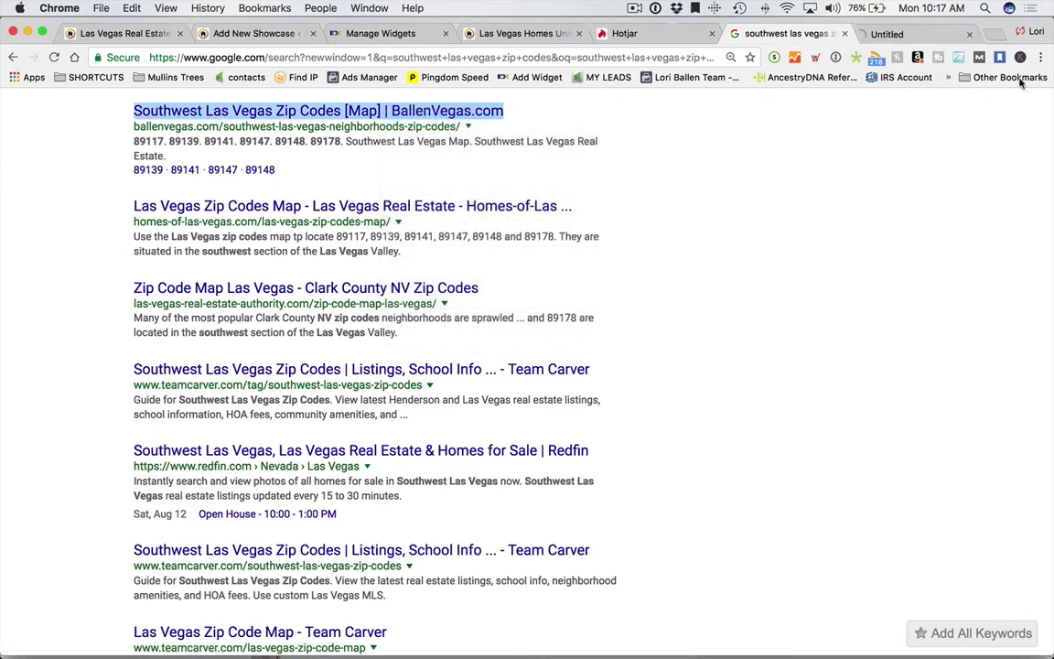
left_click(890, 33)
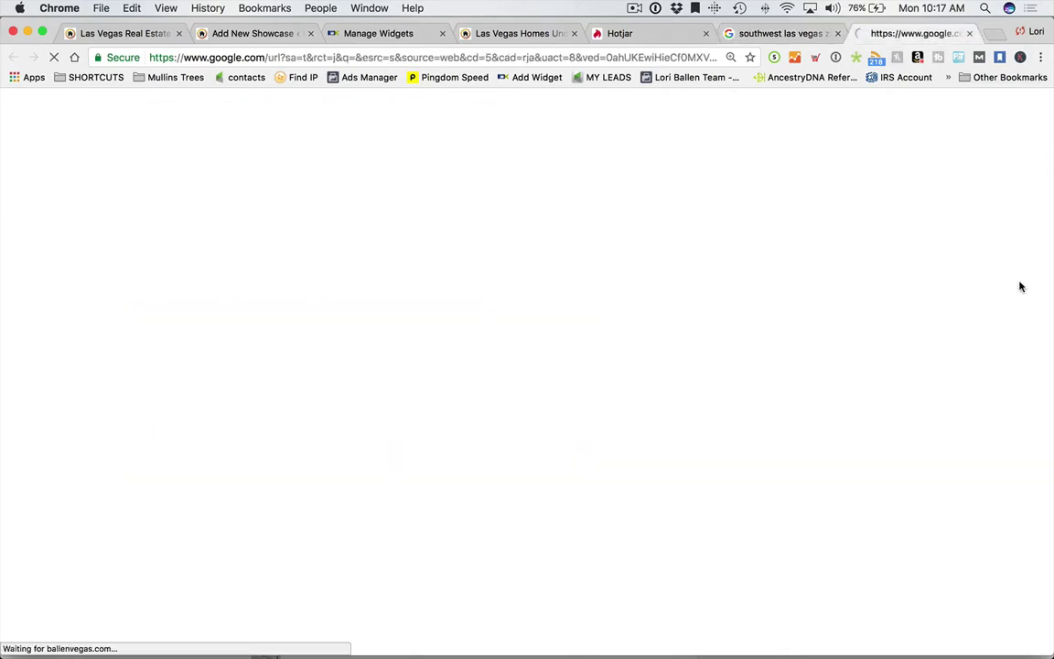
scroll(767, 416, "down", 5)
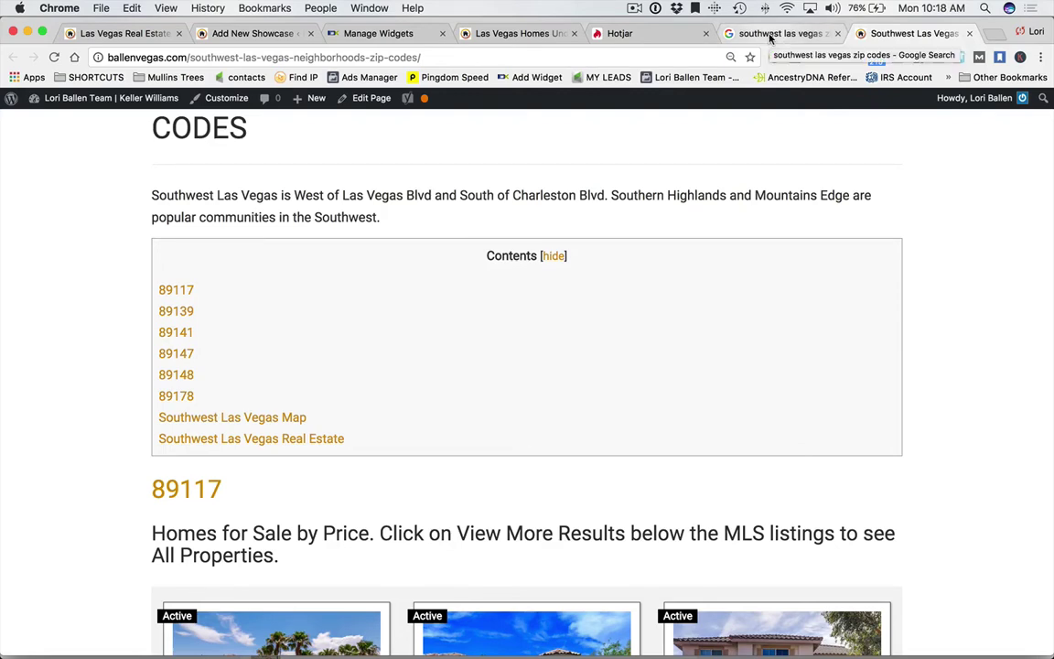
Compare the Browse By Price links on the Las Vegas Homes Under $100,000 page with the zip code search results and the horse property heatmap.
left_click(489, 35)
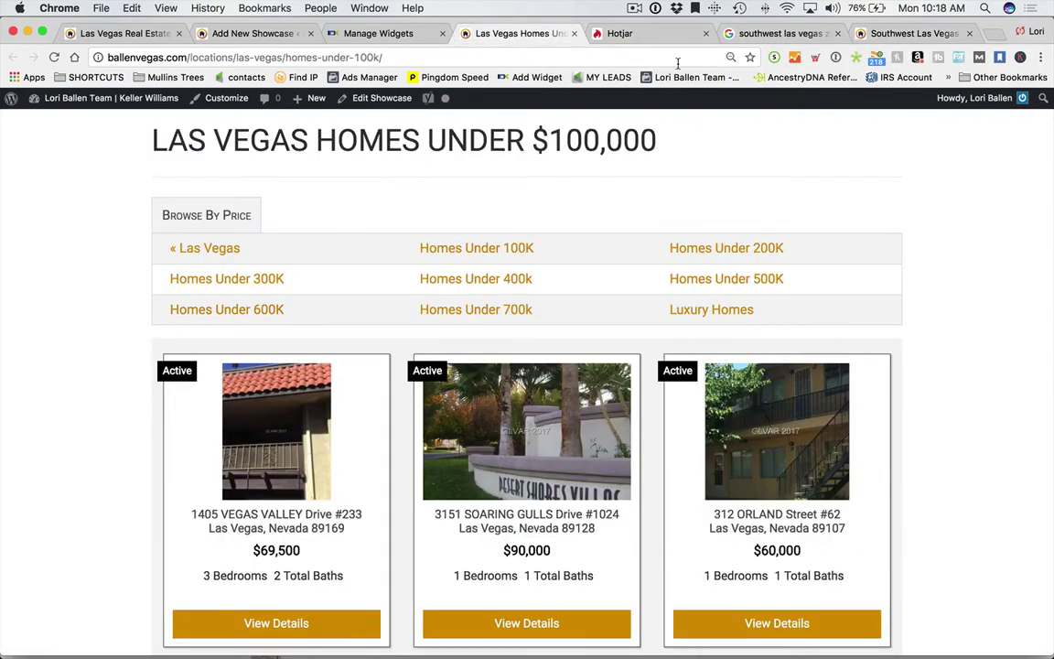
left_click(780, 33)
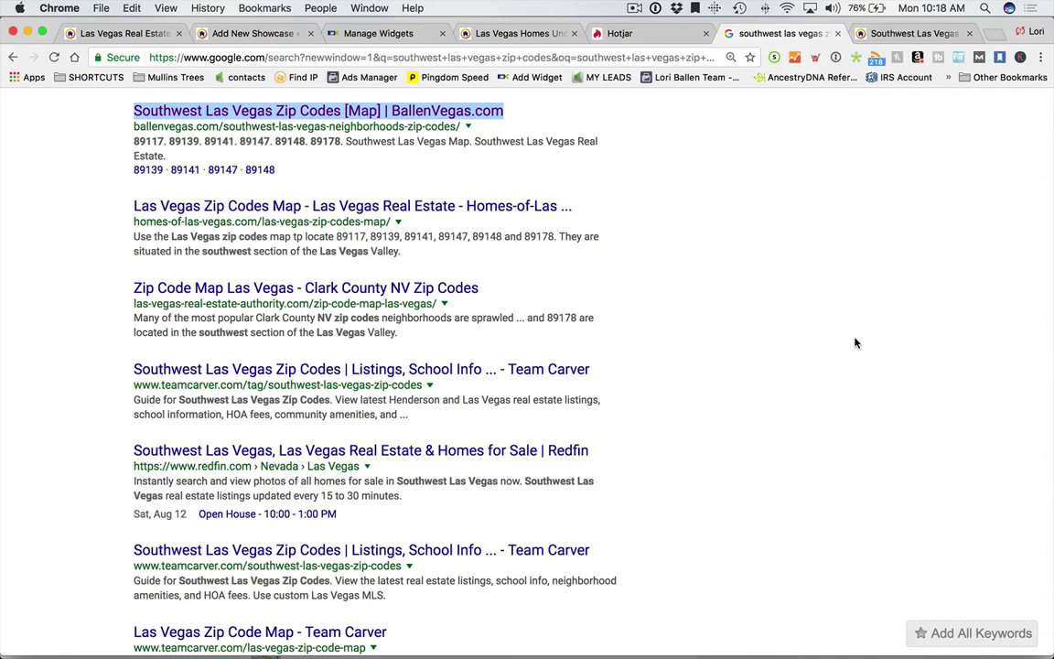
left_click(435, 52)
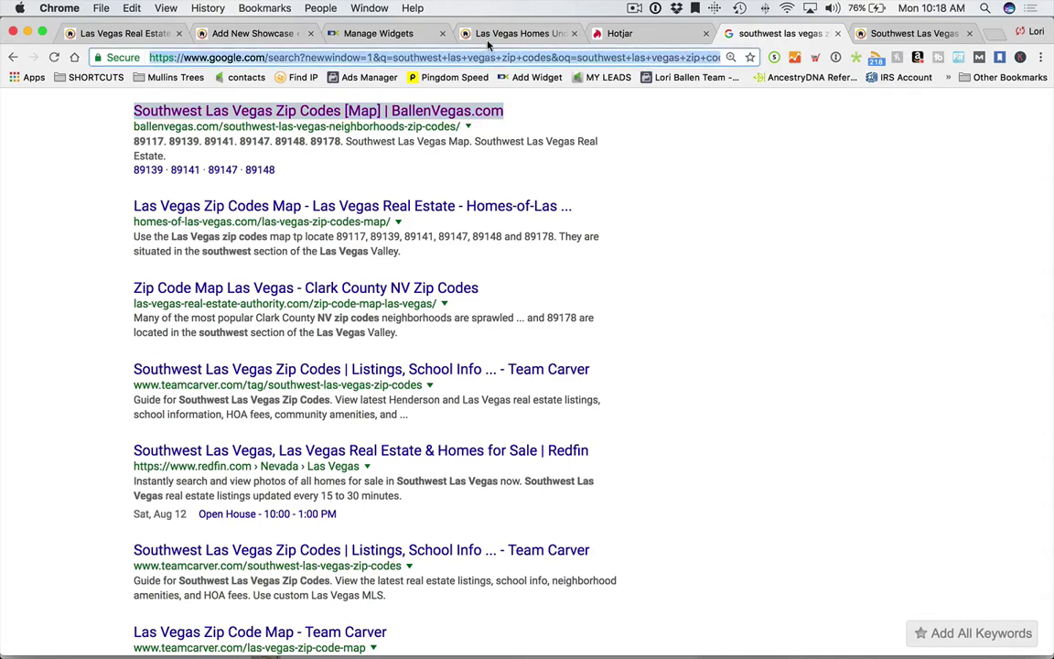
left_click(640, 33)
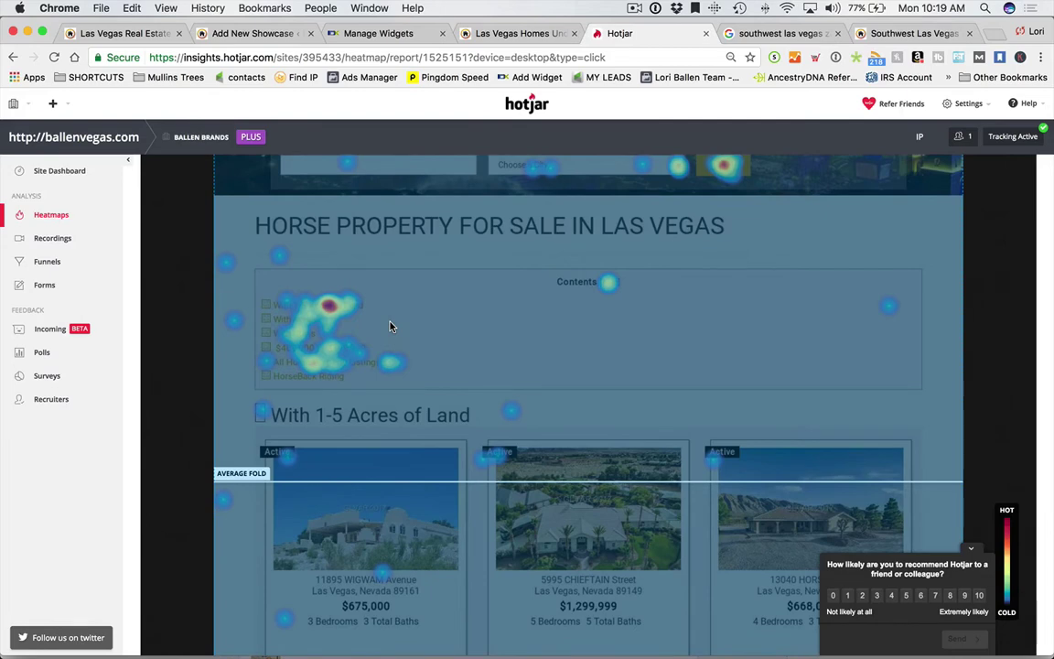
left_click(512, 33)
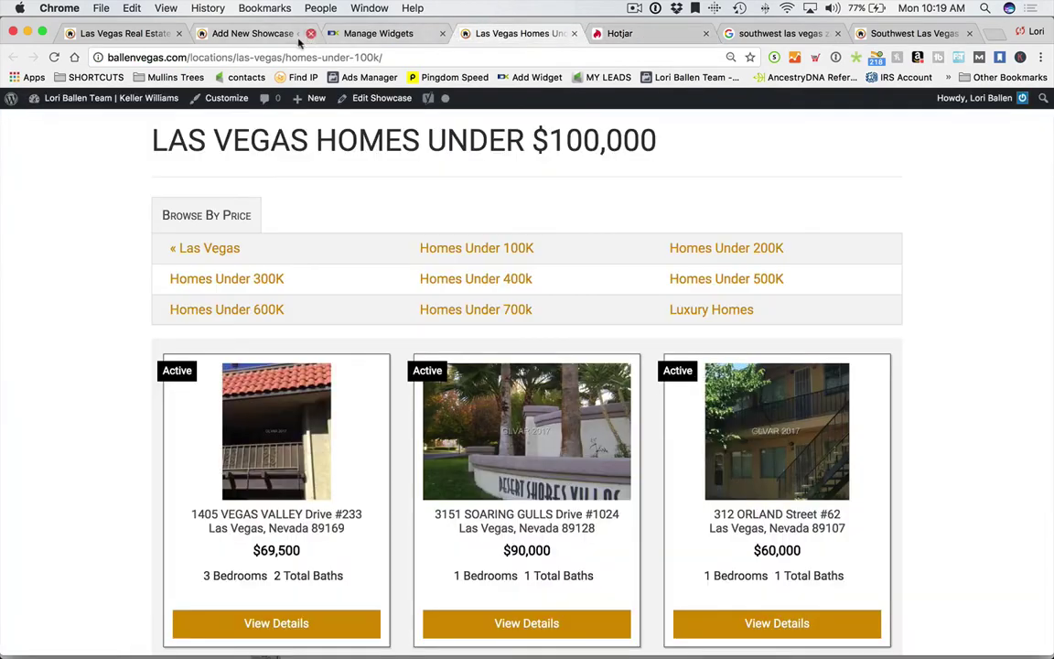
Return to the new Las Vegas Homes For Sale showcase and add an IDX Broker Showcase Widget content block.
left_click(301, 37)
scroll(632, 400, "up", 1)
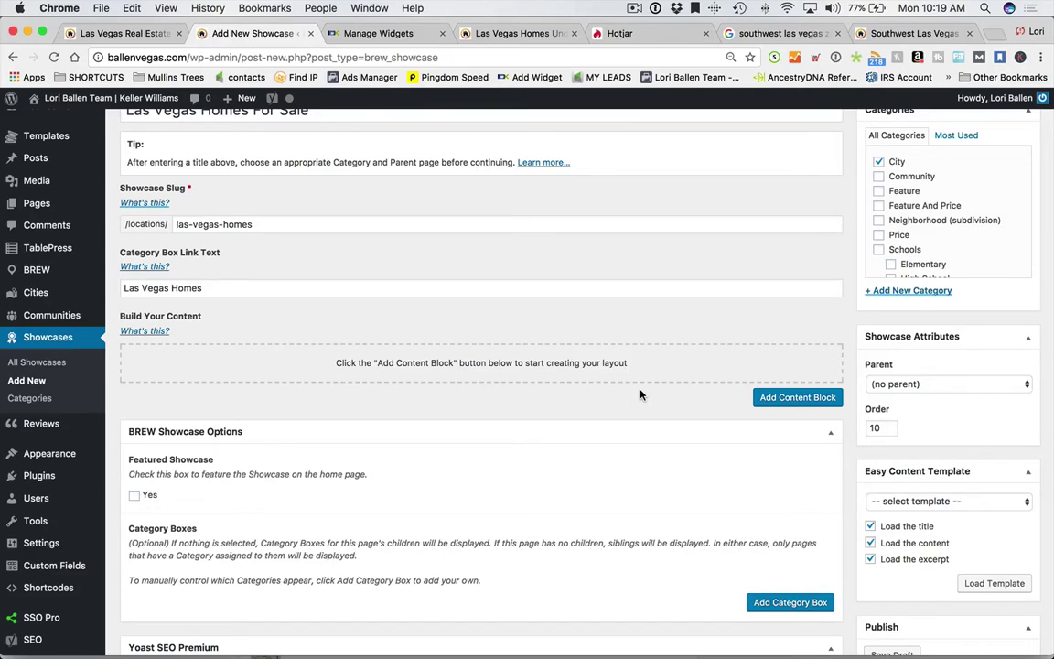
scroll(787, 407, "up", 2)
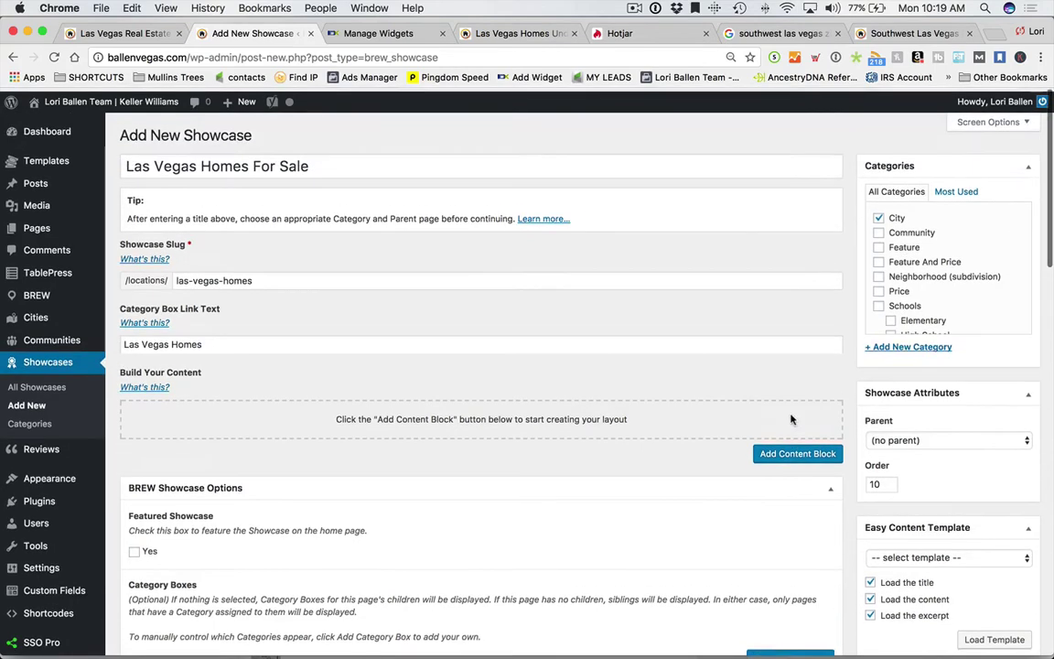
scroll(523, 404, "down", 1)
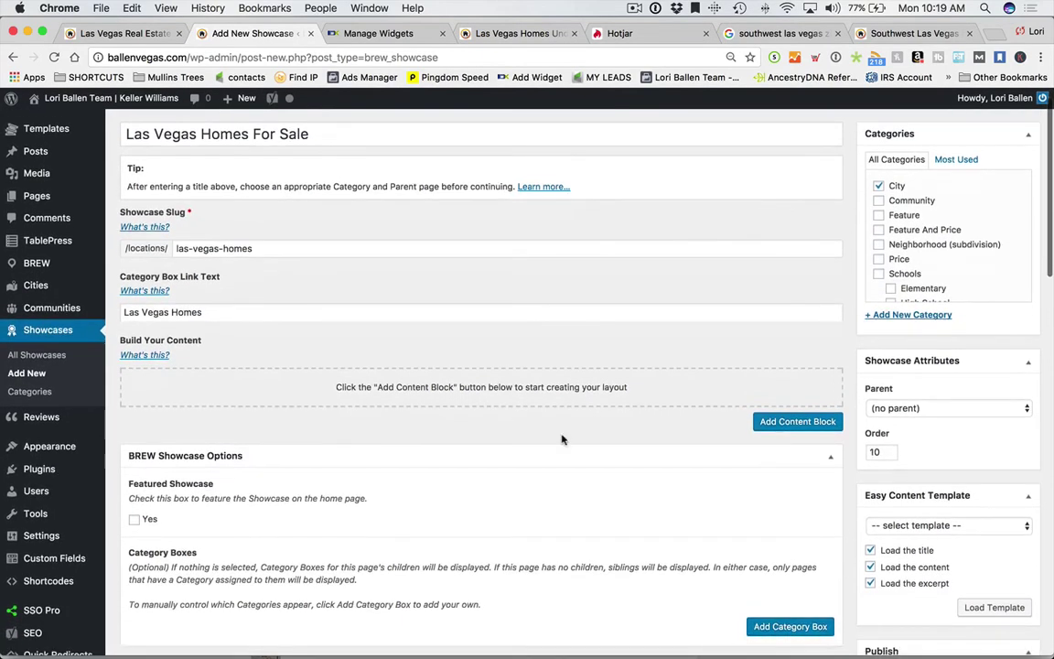
left_click(801, 424)
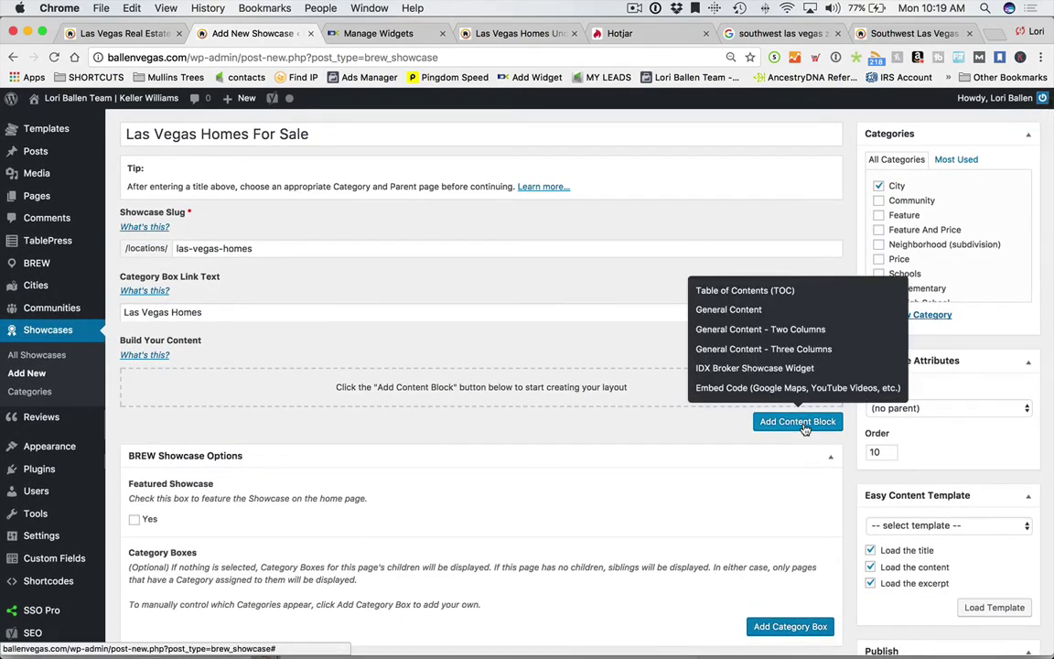
left_click(779, 368)
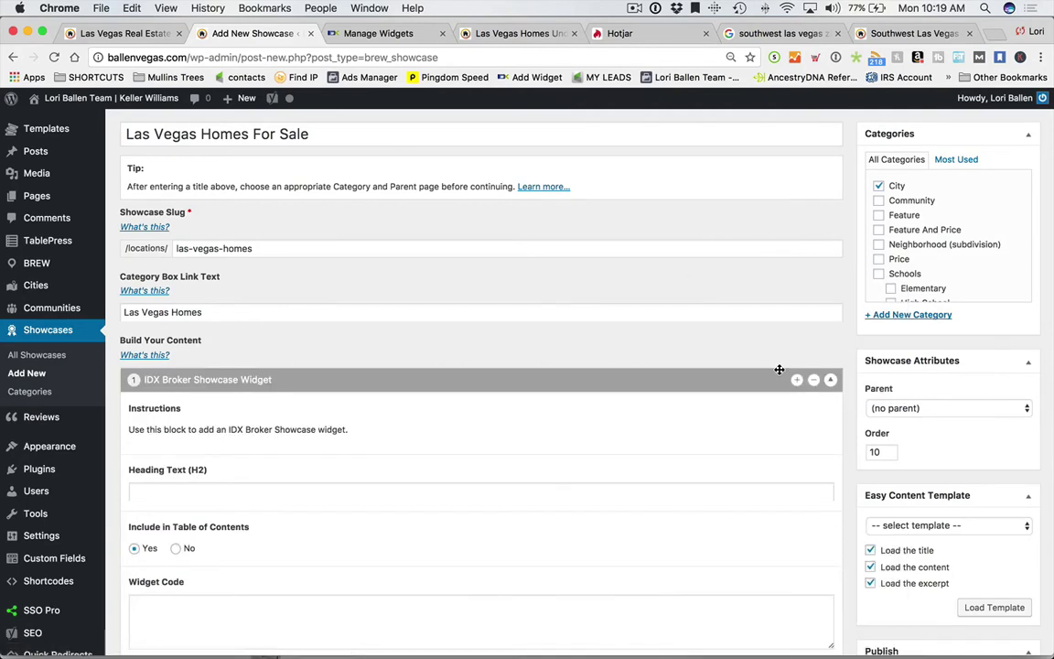
scroll(778, 369, "down", 5)
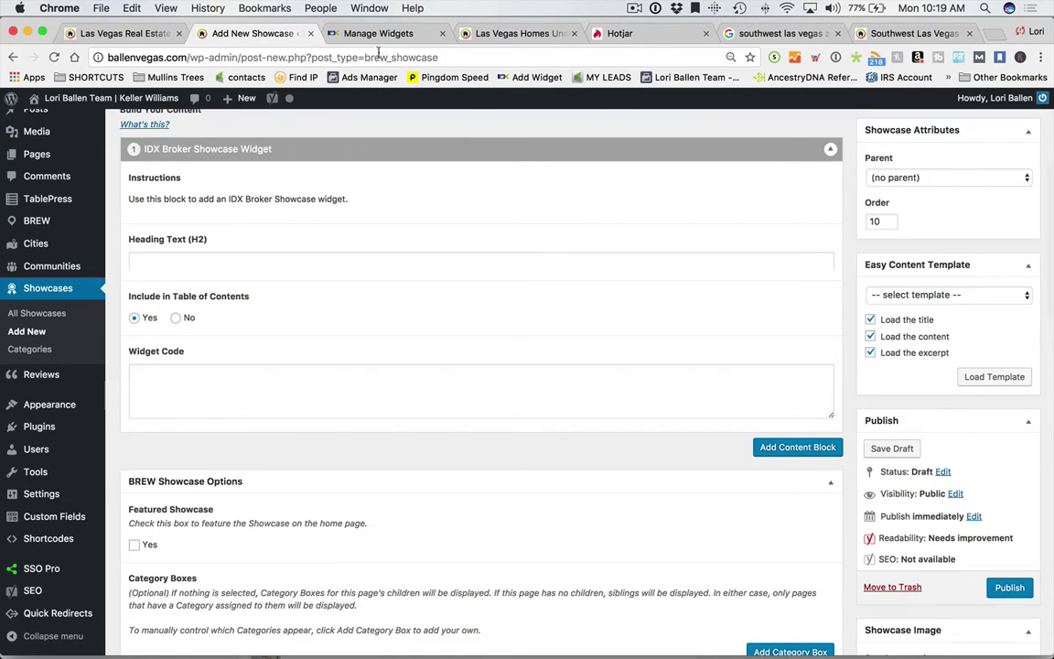
Switch to IDX Broker and open the page for adding a new widget.
left_click(340, 32)
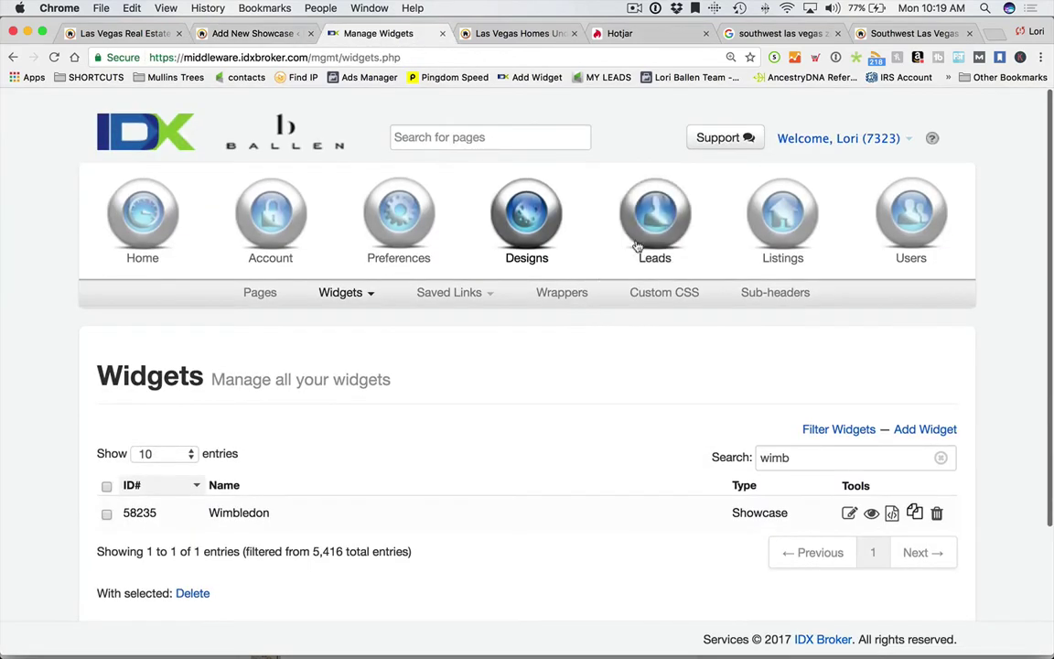
left_click(343, 295)
left_click(345, 343)
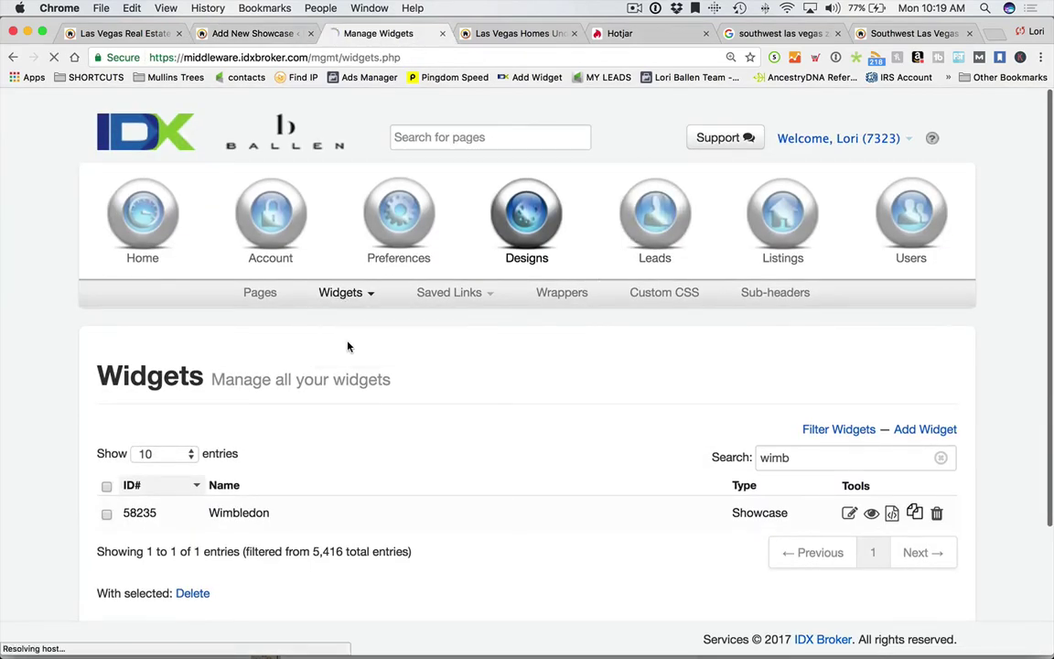
scroll(489, 346, "down", 3)
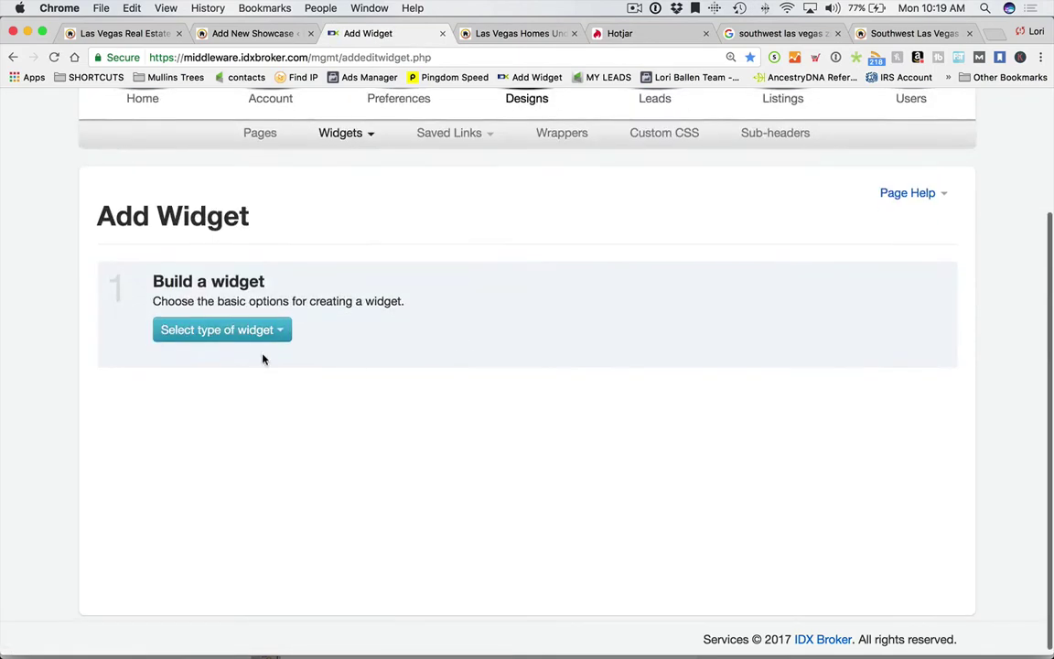
Set up a Showcase widget that features properties from a Custom Search based on the Advanced Search page.
left_click(223, 329)
left_click(209, 380)
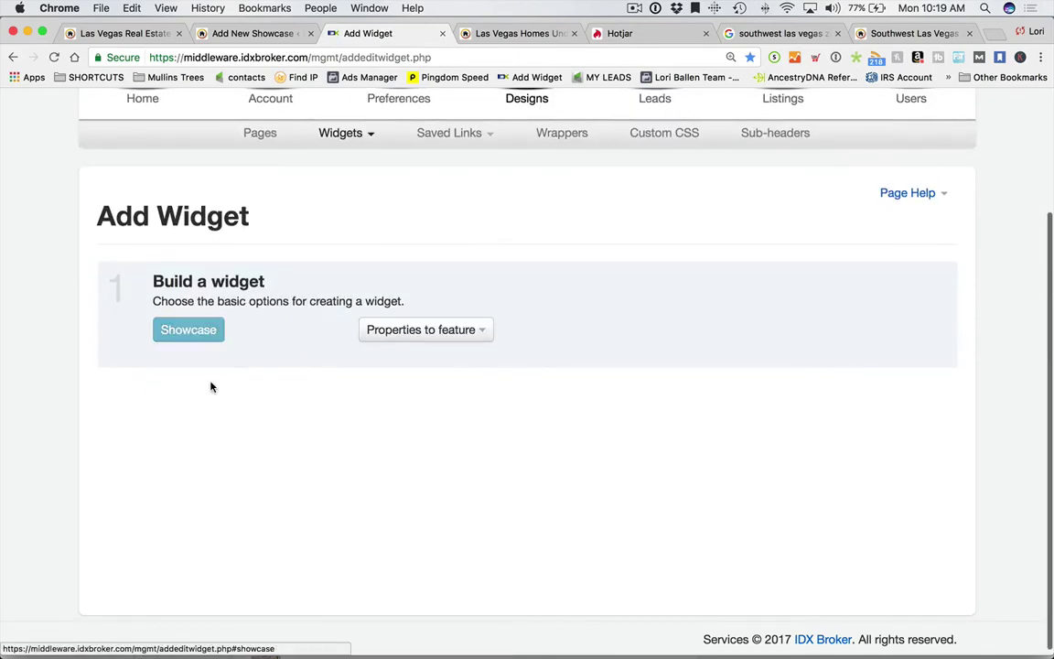
left_click(403, 332)
left_click(426, 466)
left_click(689, 333)
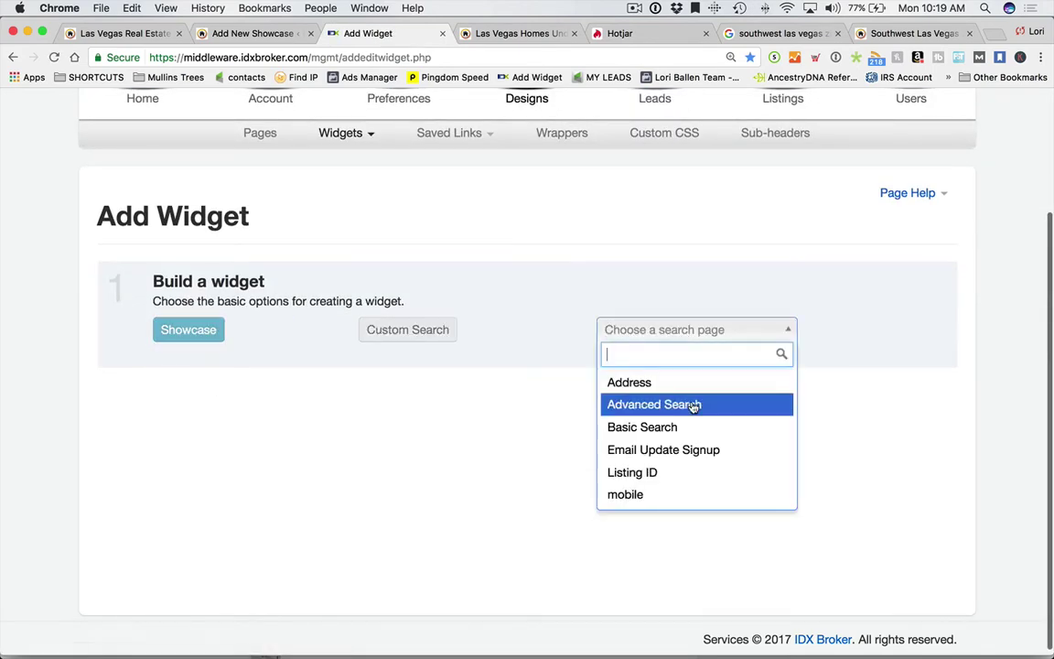
left_click(693, 404)
Review the widget's default search criteria, preview the matching Las Vegas listings in a new window and return to the widget setup.
scroll(957, 403, "down", 3)
scroll(915, 403, "down", 3)
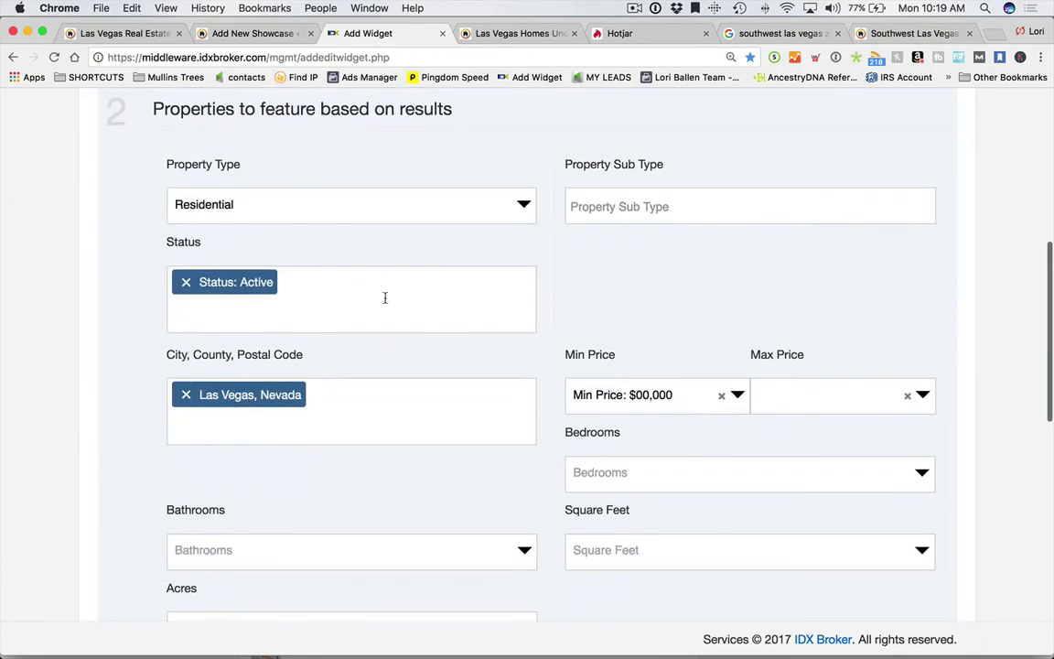
scroll(383, 298, "down", 1)
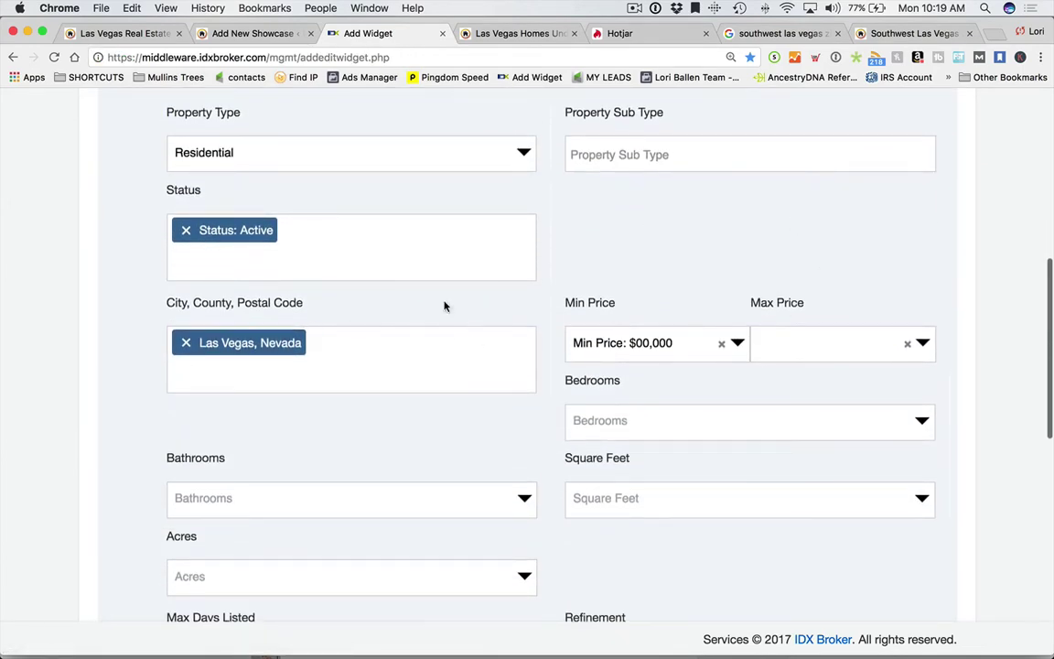
scroll(700, 338, "down", 12)
scroll(423, 310, "down", 10)
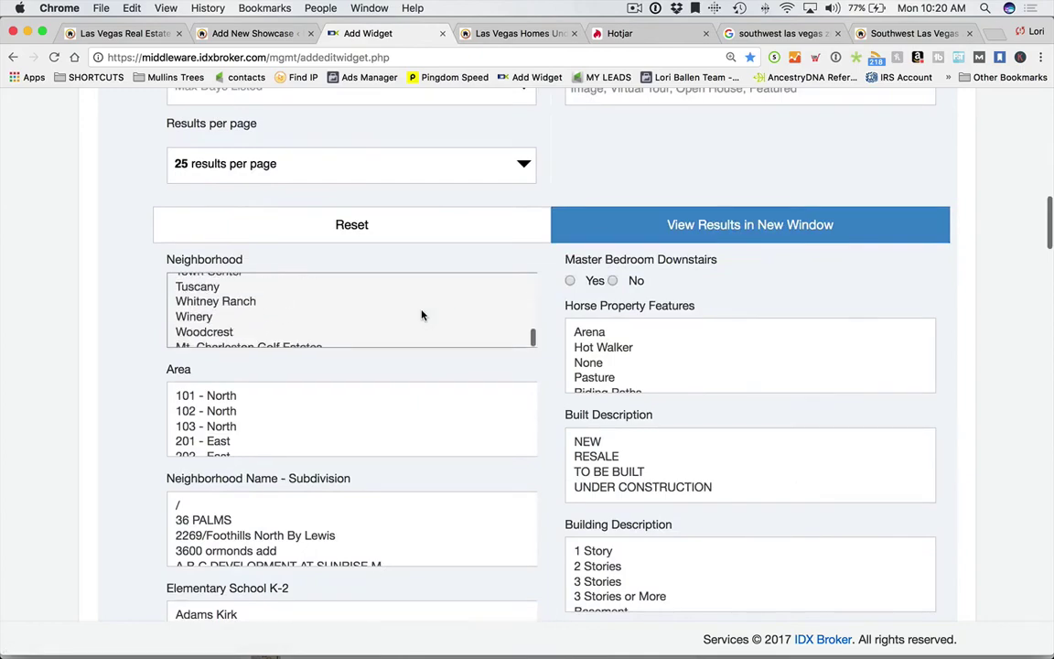
left_click(734, 227)
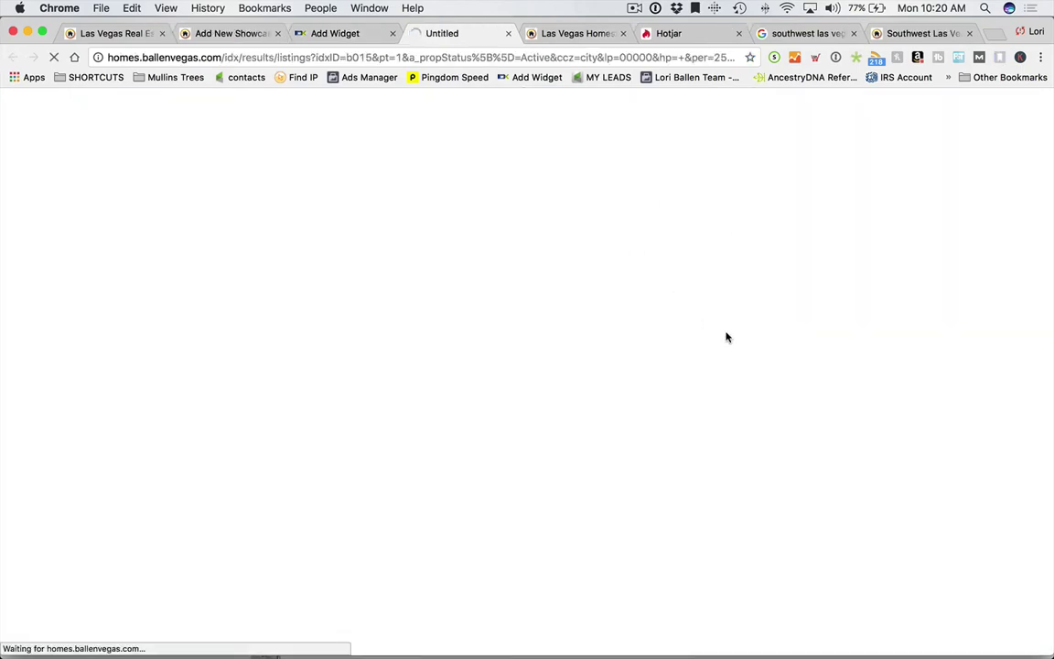
scroll(926, 394, "down", 20)
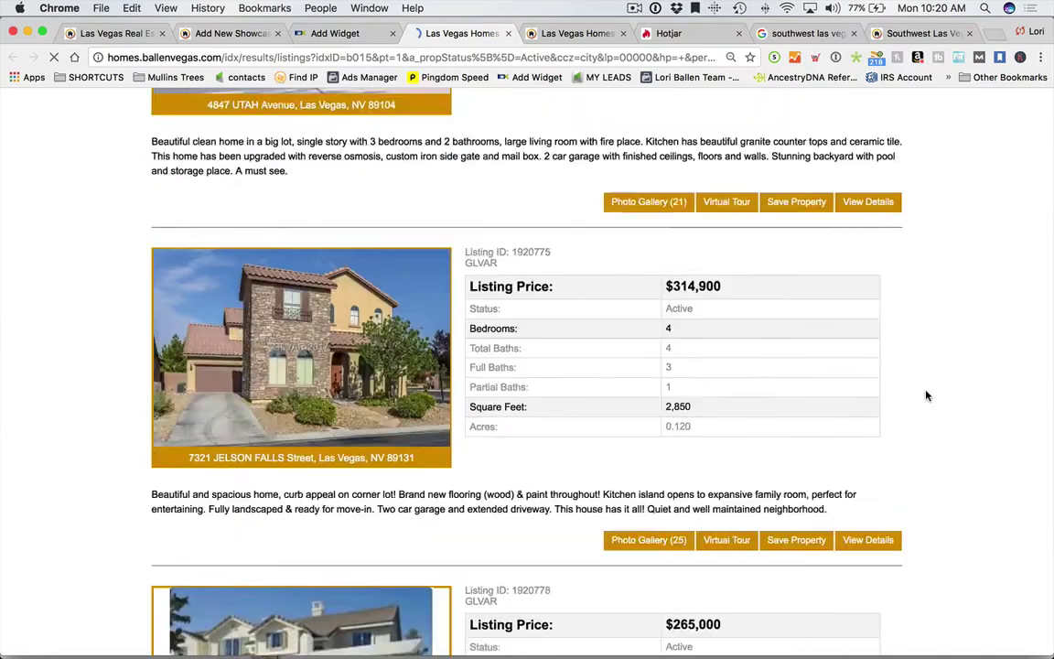
scroll(925, 395, "down", 15)
left_click(335, 33)
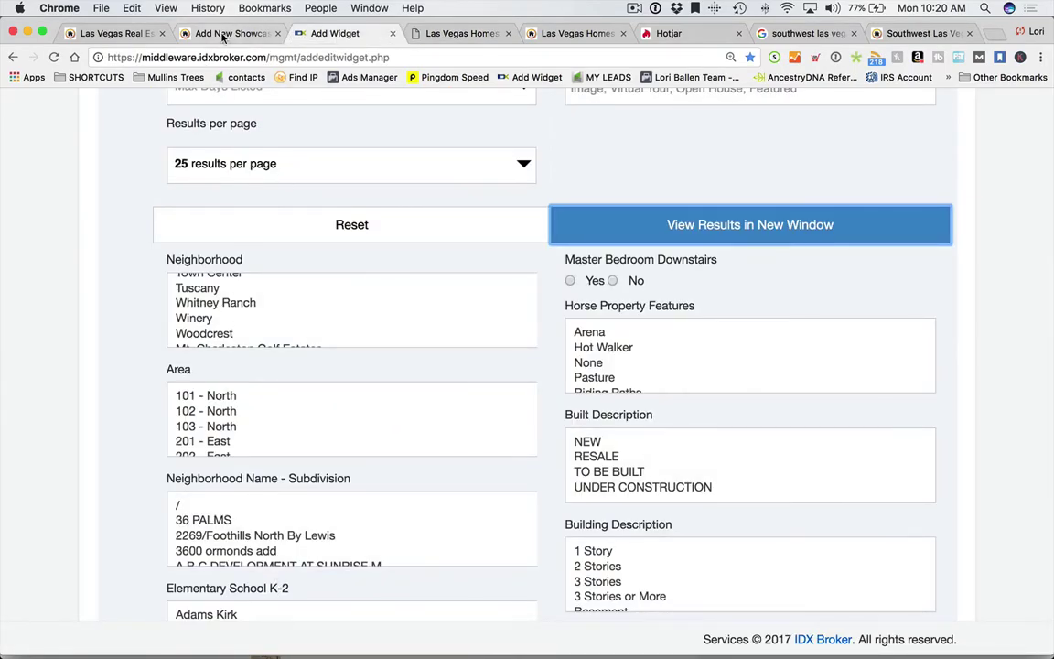
Return to the Las Vegas Homes For Sale showcase in WordPress and review its title, slug and category.
left_click(203, 33)
scroll(79, 214, "up", 5)
scroll(79, 214, "up", 2)
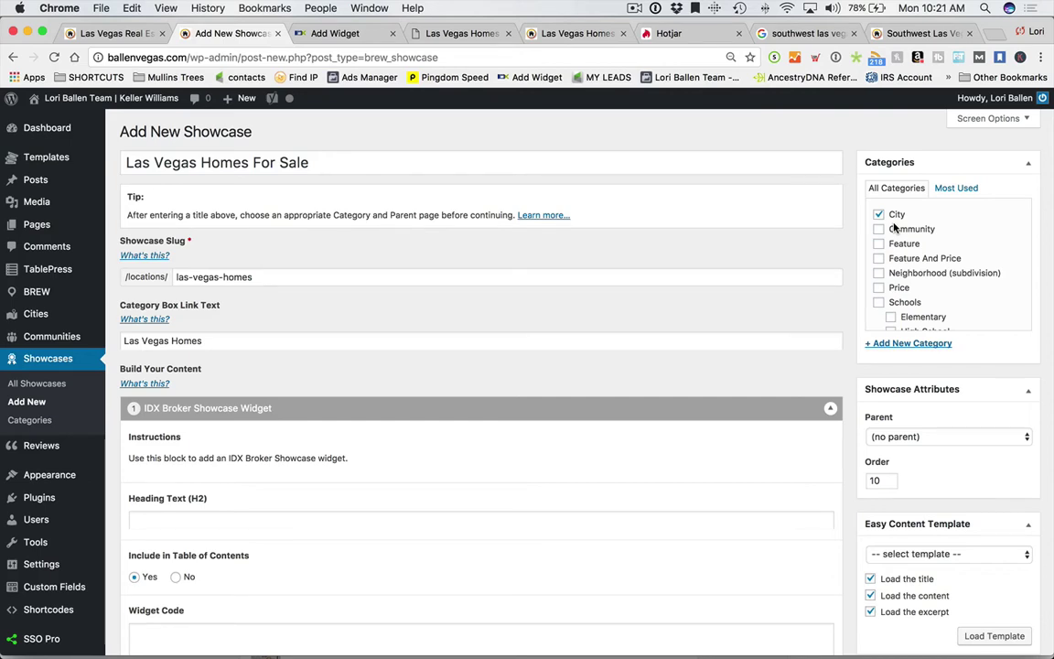
left_click(345, 162)
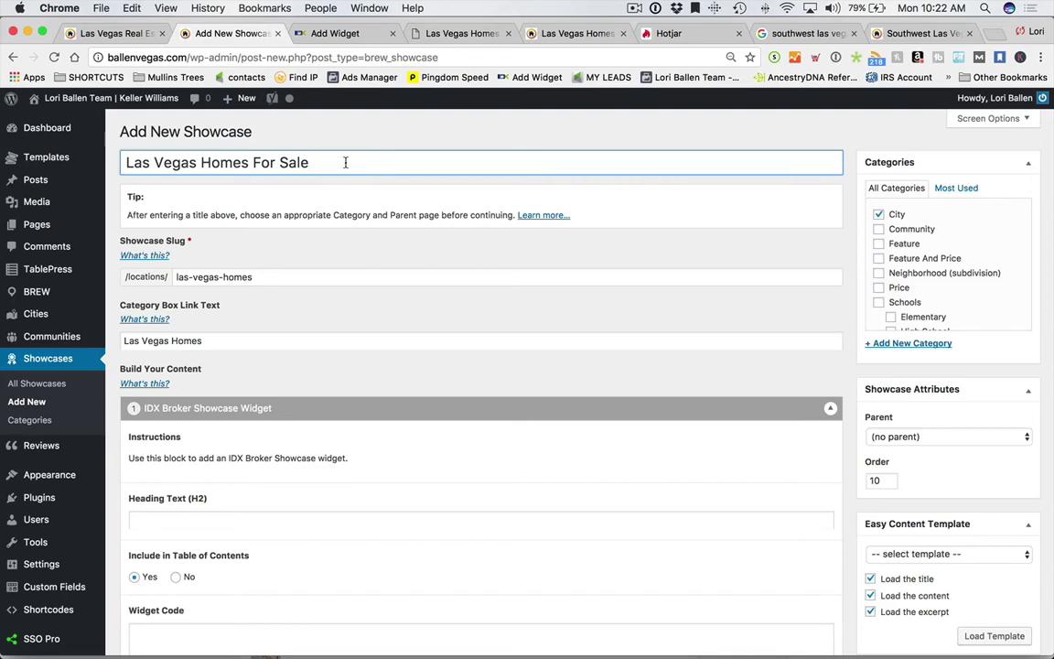
Browse the available parent showcases for the Las Vegas Homes For Sale page without choosing one.
scroll(832, 327, "down", 10)
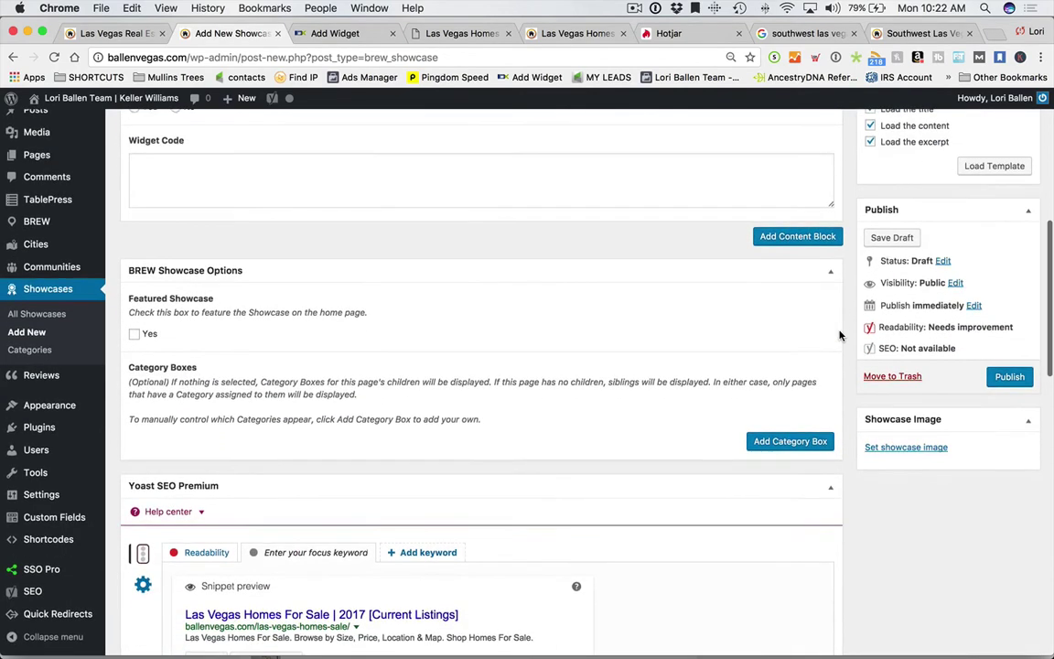
scroll(840, 336, "up", 6)
left_click(902, 259)
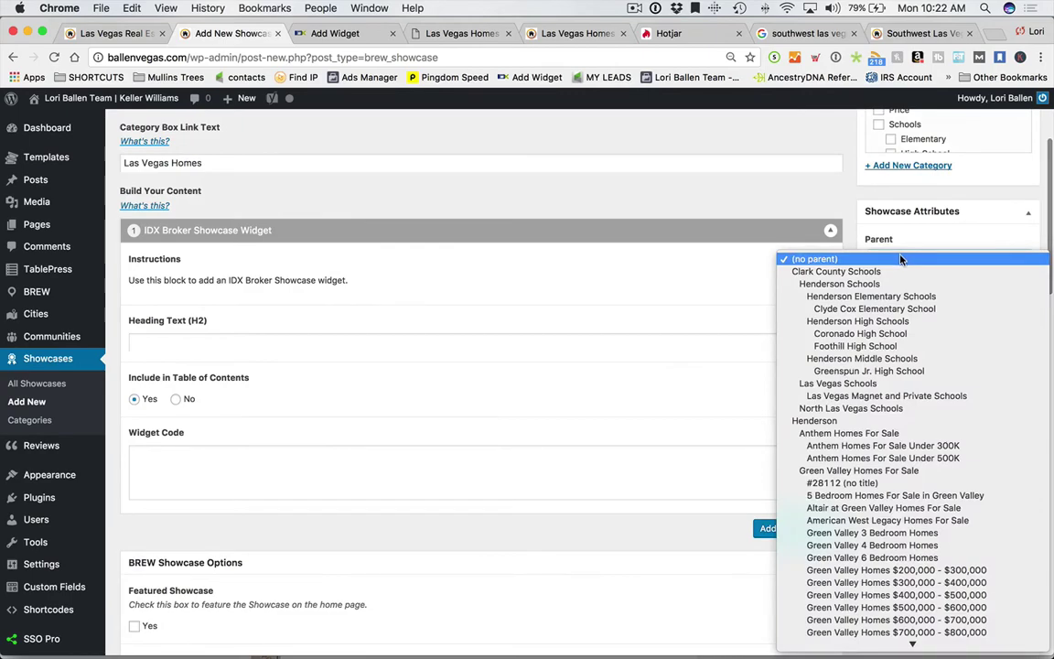
scroll(915, 512, "down", 15)
scroll(936, 586, "down", 10)
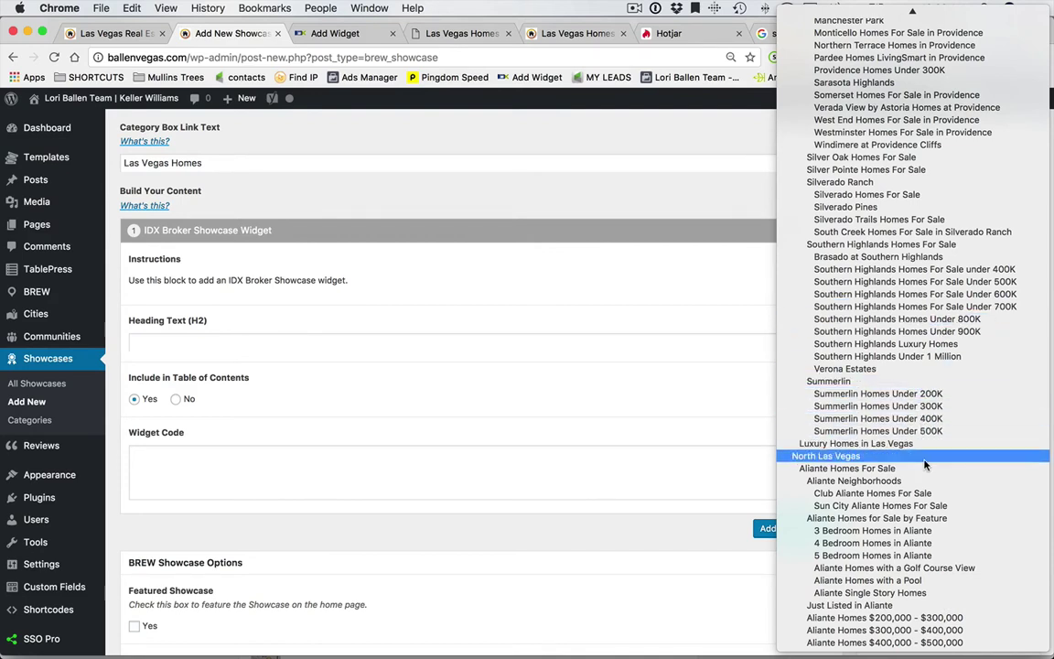
left_click(625, 484)
scroll(623, 482, "up", 5)
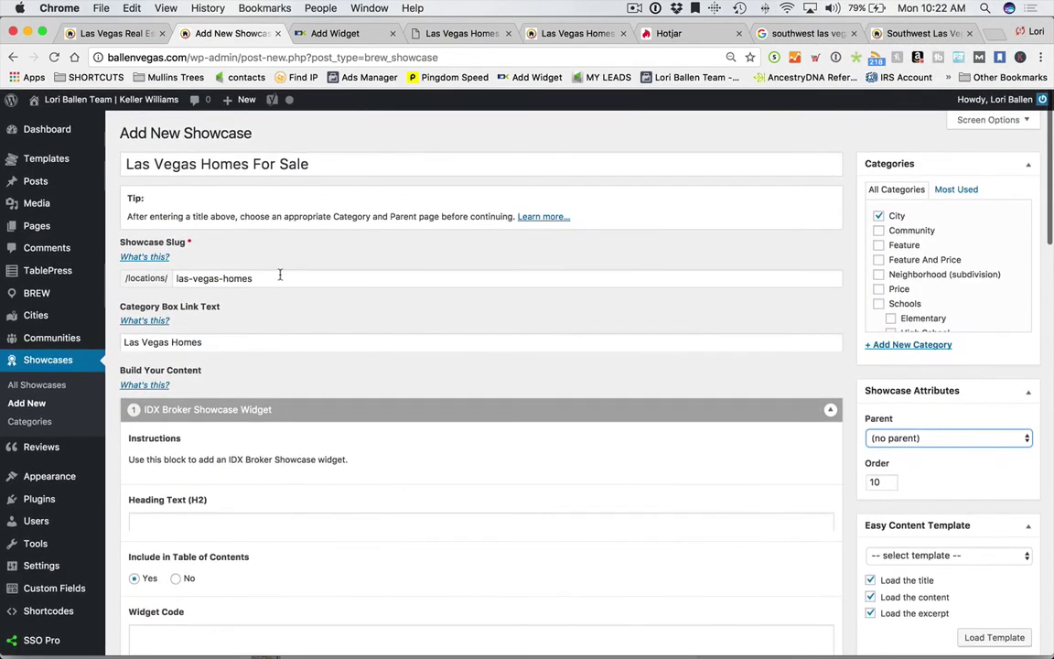
Abandon the current showcase, start a new one and title it Summerlin Homes For Sale Under $600,000.
left_click(877, 215)
mouse_move(240, 98)
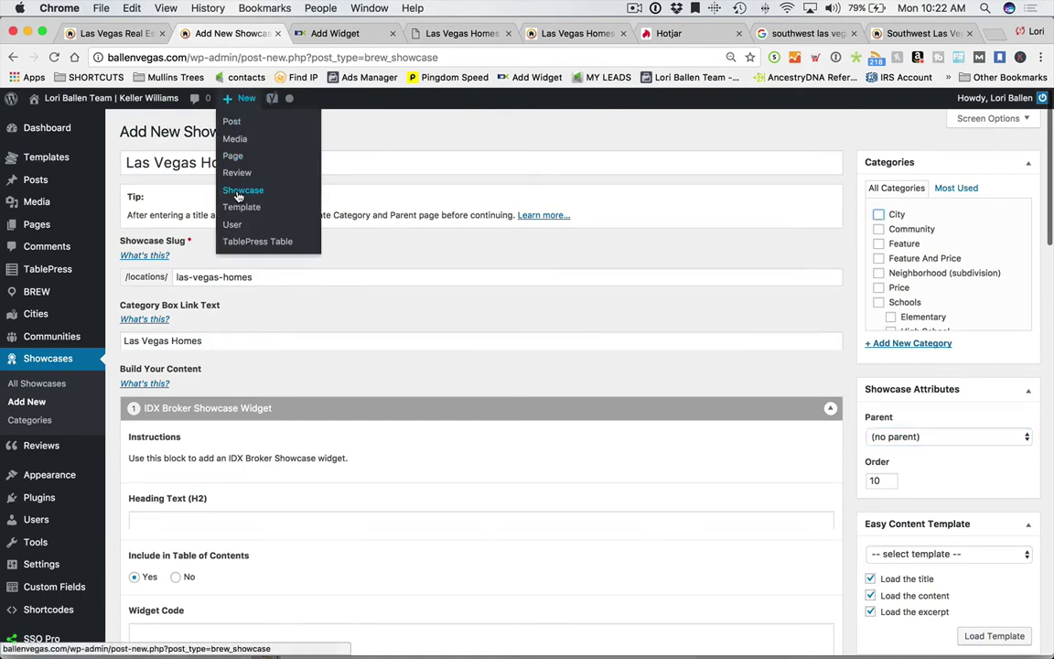
left_click(240, 192)
left_click(640, 245)
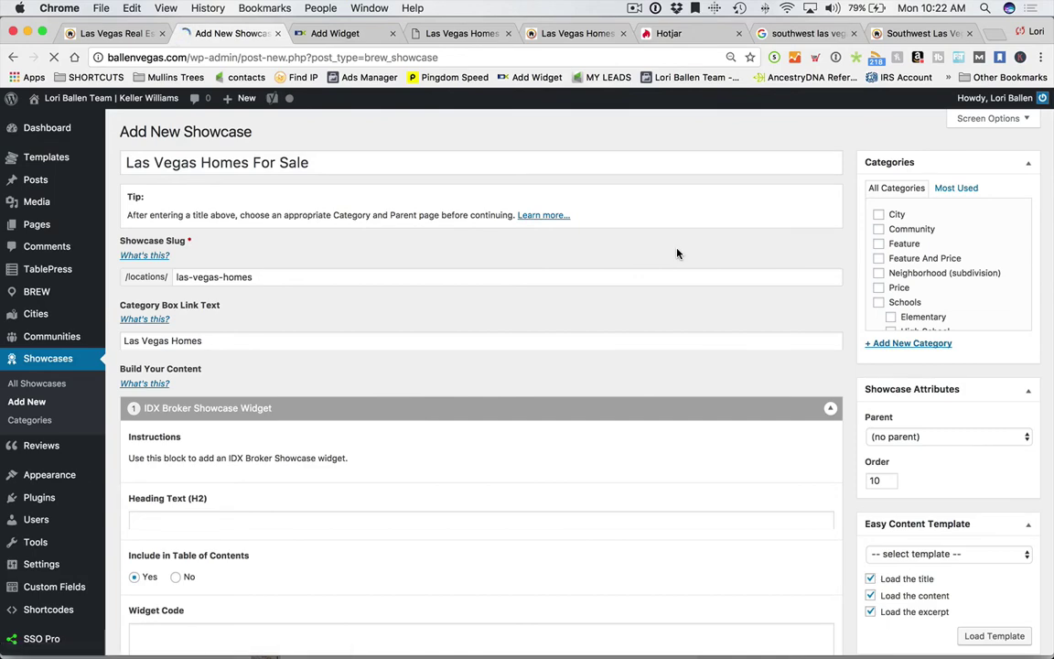
left_click(203, 164)
type("Summerlin Homes For Sale Under $600,000")
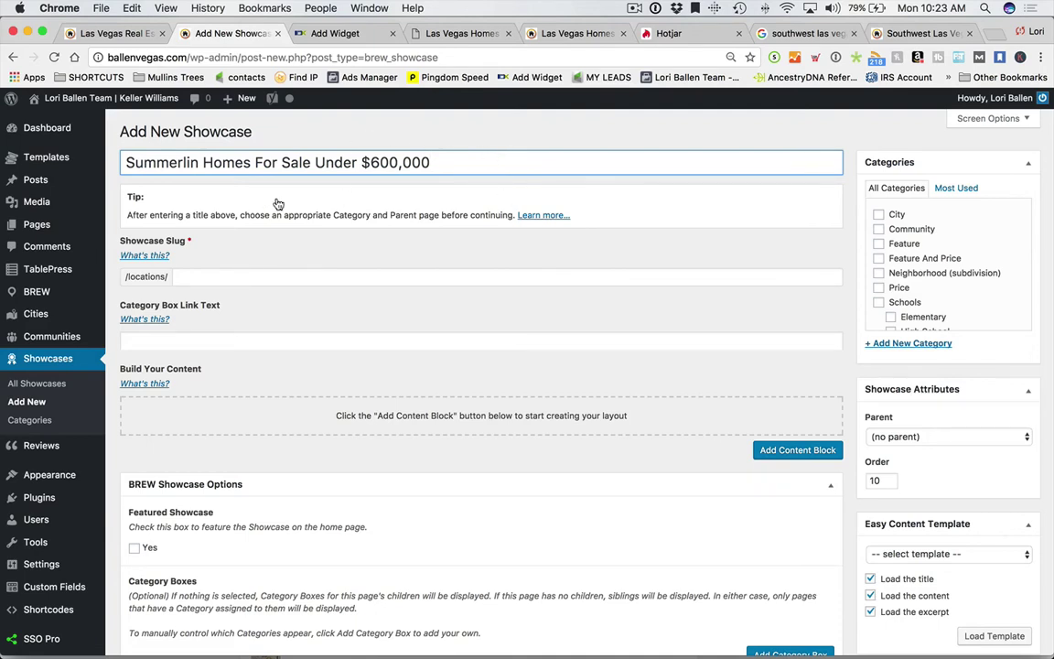
Review the Yoast SEO snippet preview generated from the Summerlin showcase title.
scroll(537, 405, "down", 5)
scroll(537, 407, "down", 5)
scroll(538, 408, "up", 1)
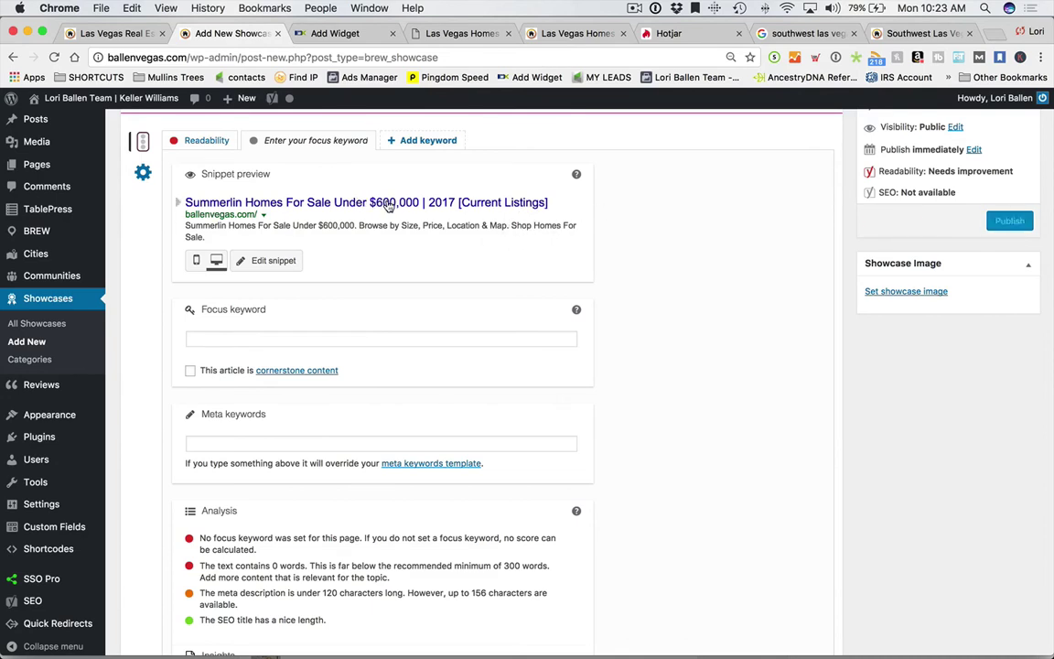
scroll(388, 207, "up", 10)
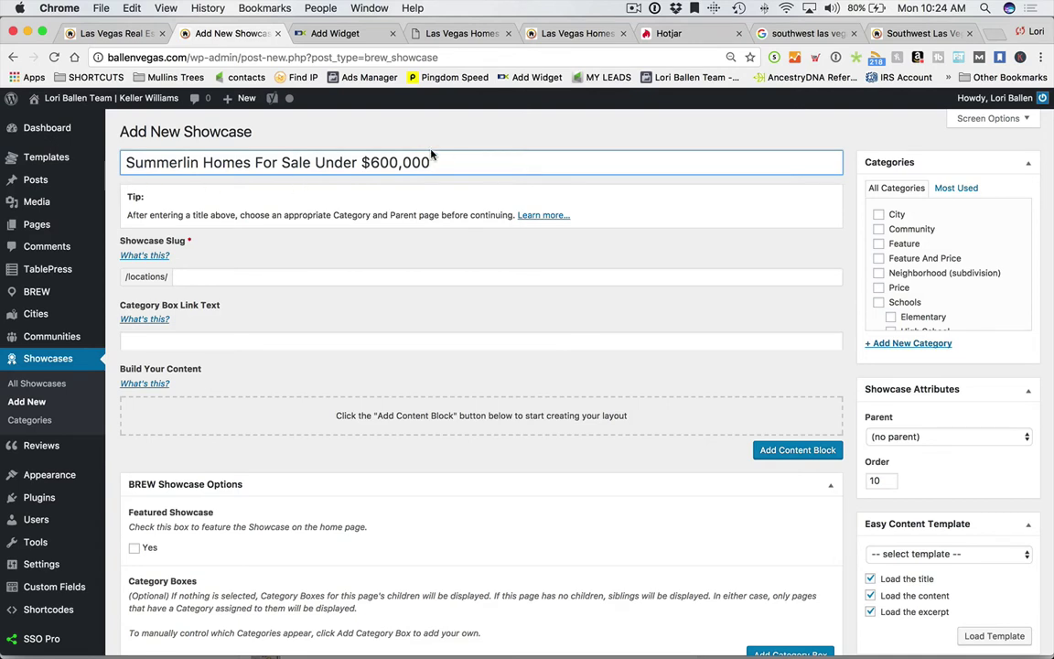
Assign the Summerlin showcase to the Price category and point out the price in its title.
left_click(878, 288)
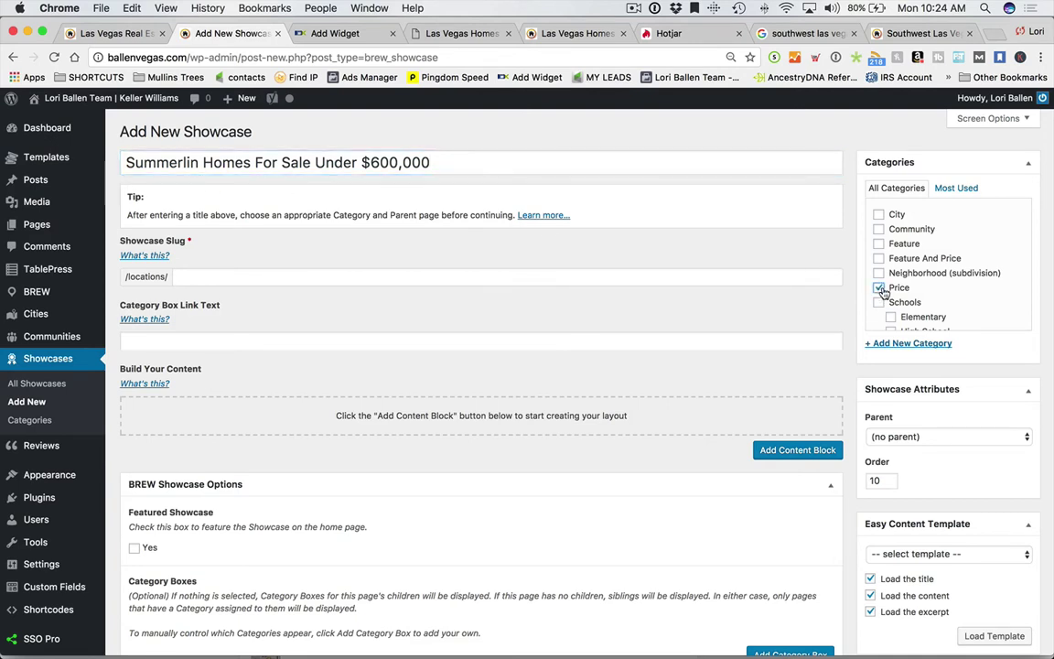
left_click_drag(430, 162, 360, 162)
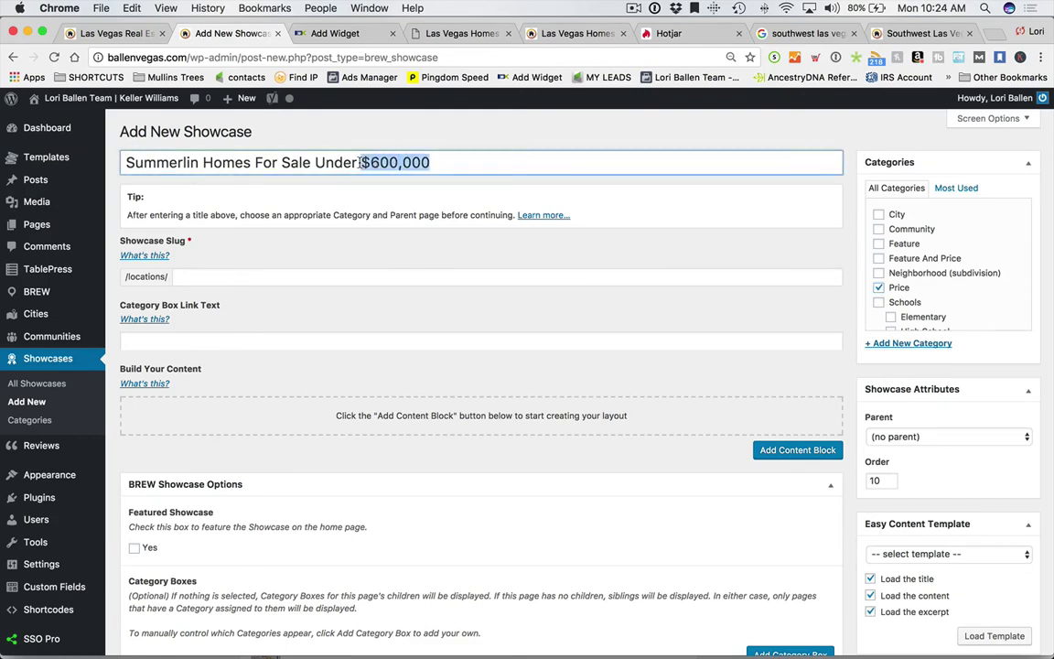
left_click(430, 162)
left_click_drag(430, 162, 357, 162)
scroll(329, 296, "down", 1)
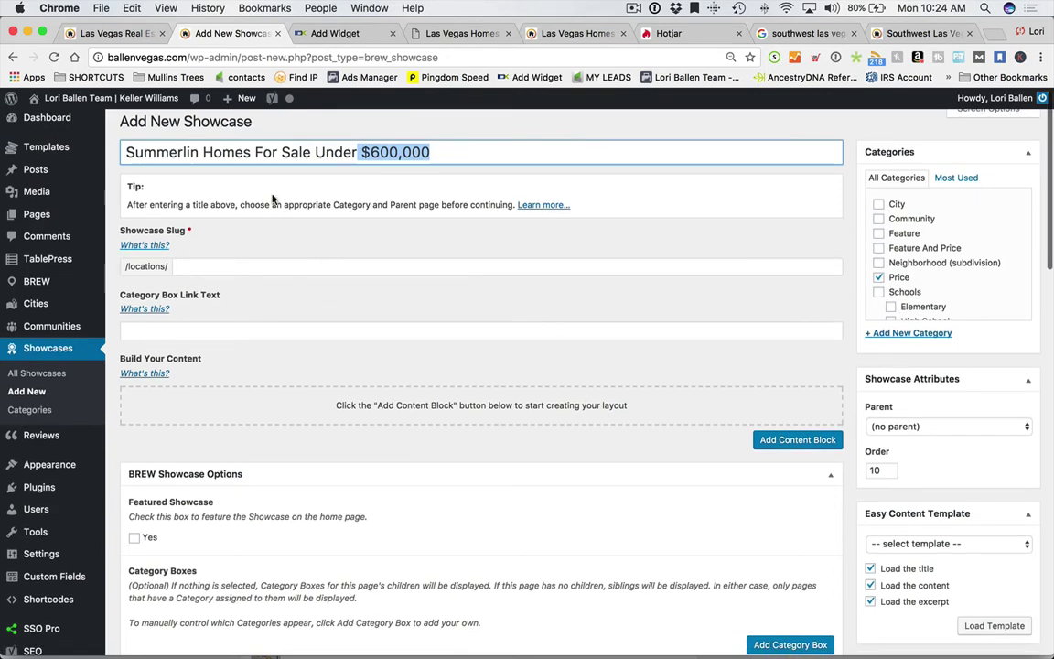
left_click(479, 153)
left_click(275, 266)
scroll(162, 293, "down", 1)
scroll(144, 247, "up", 1)
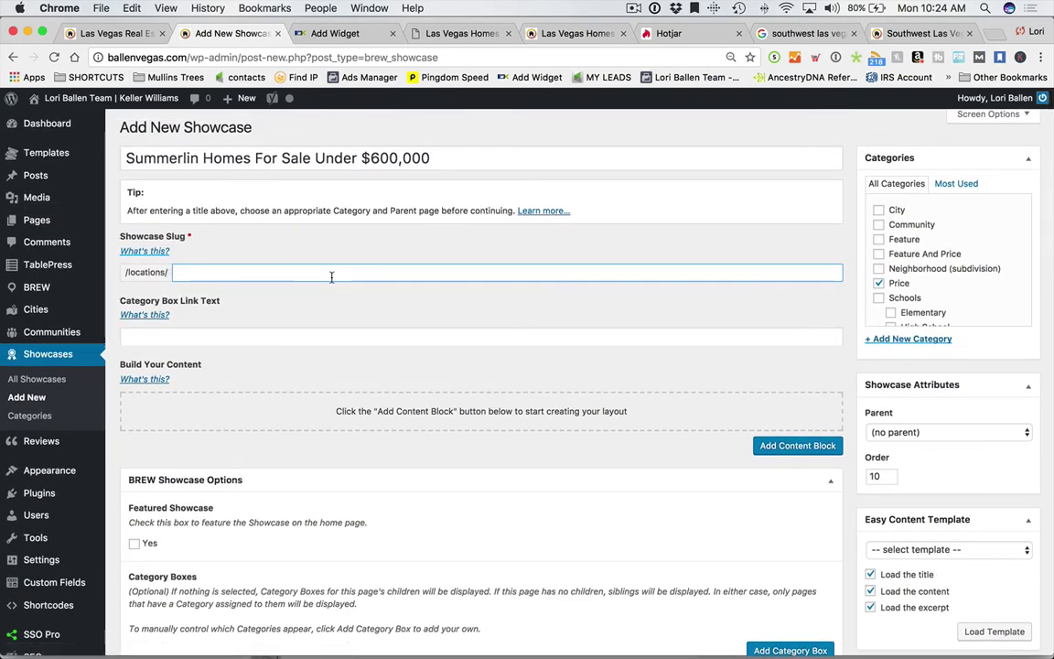
type("homes")
Set the parent of the new showcase to Summerlin.
scroll(475, 226, "down", 1)
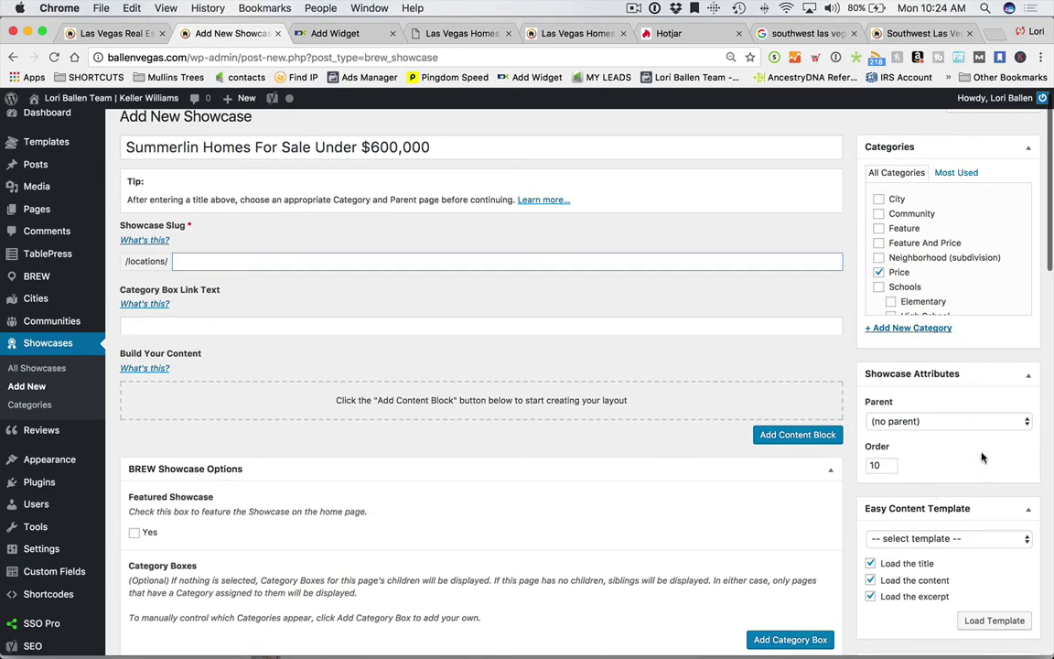
left_click(958, 423)
scroll(958, 426, "down", 20)
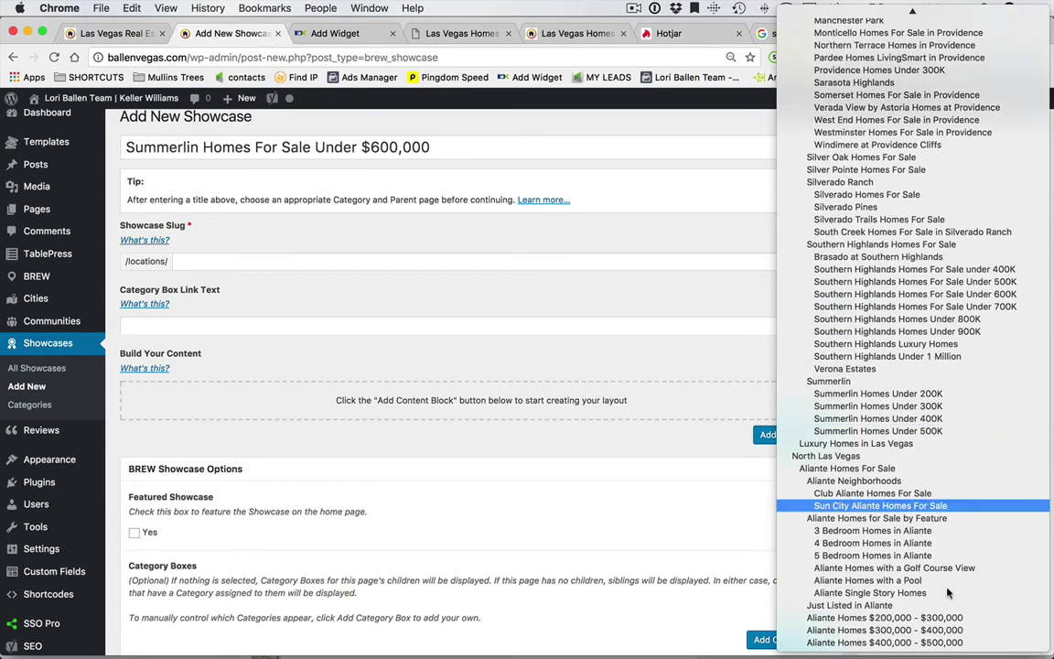
scroll(978, 285, "up", 2)
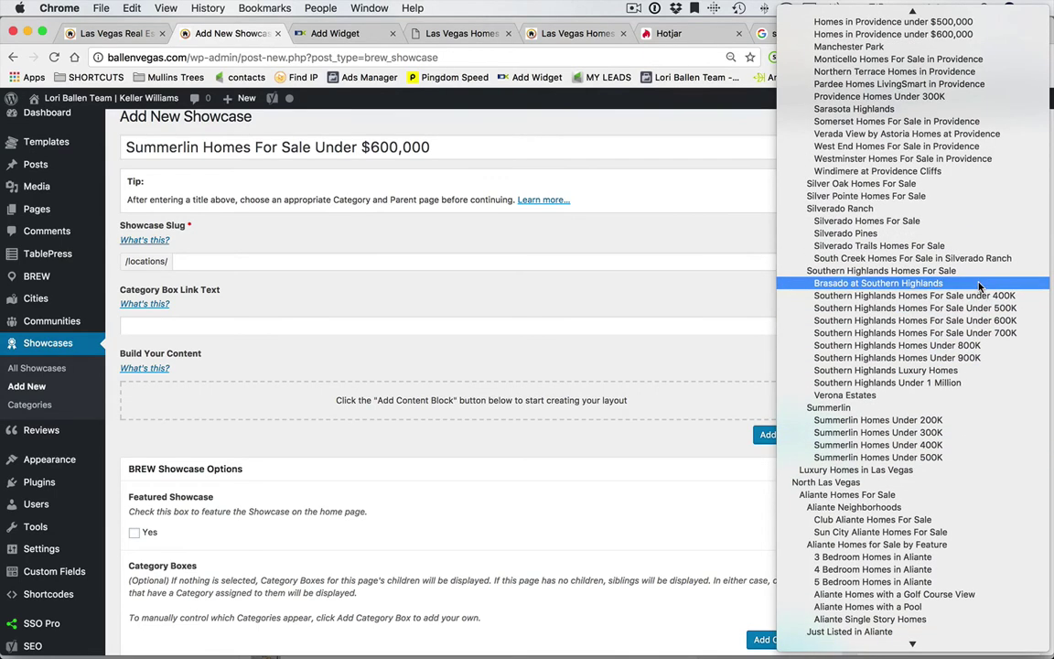
left_click(964, 412)
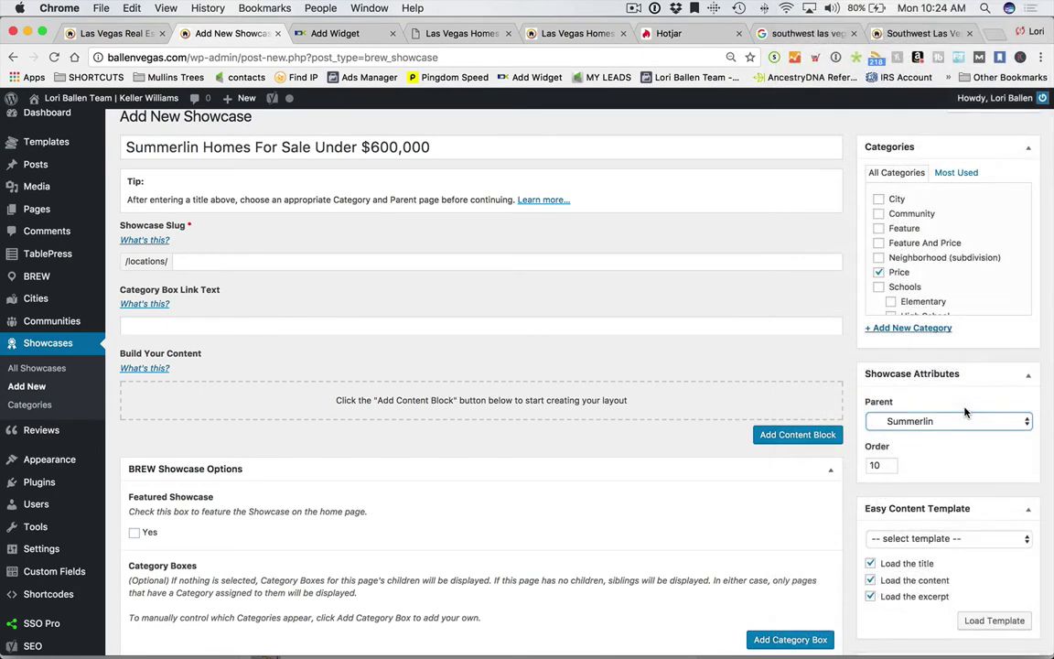
Set the showcase slug to homes-under-600k and the category box link text to Homes Under 600k.
left_click(296, 260)
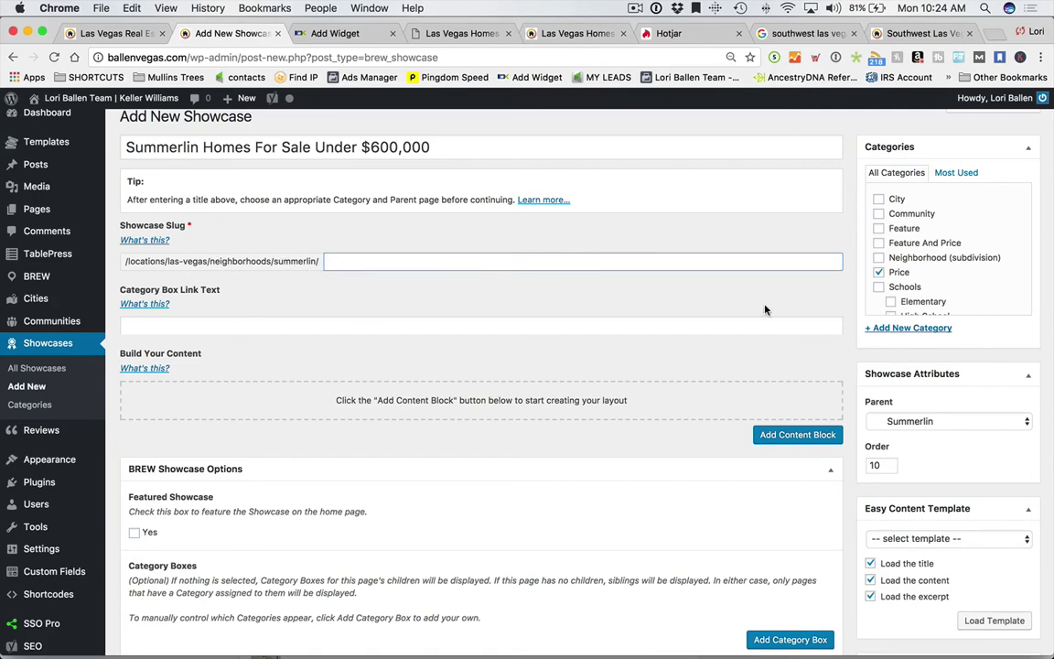
scroll(688, 274, "down", 1)
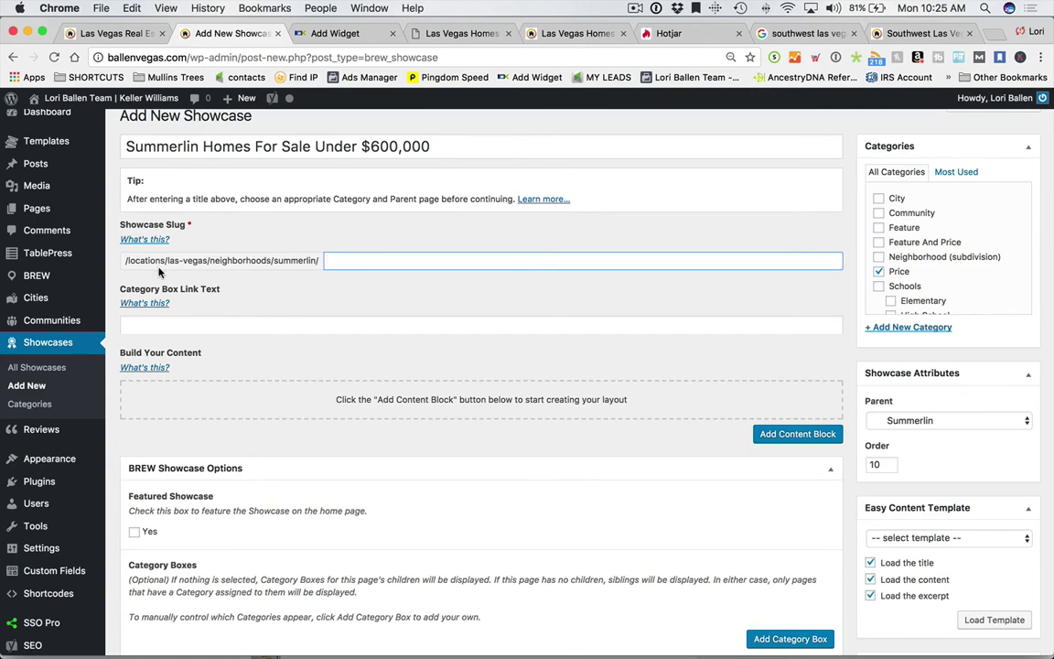
type("homes-under-600k")
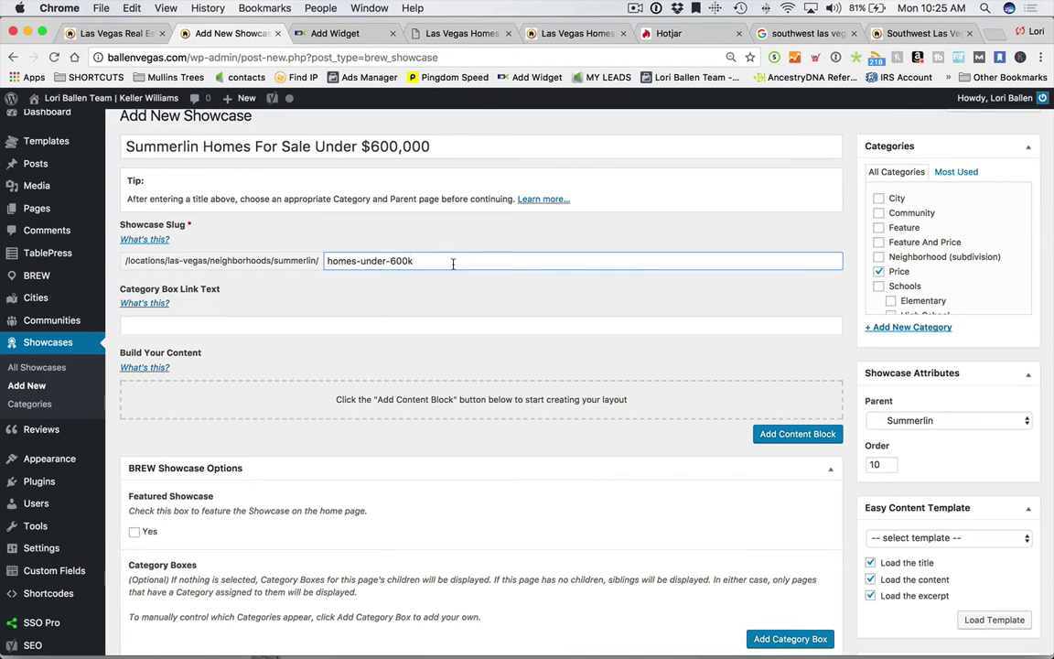
key("Tab")
left_click(276, 326)
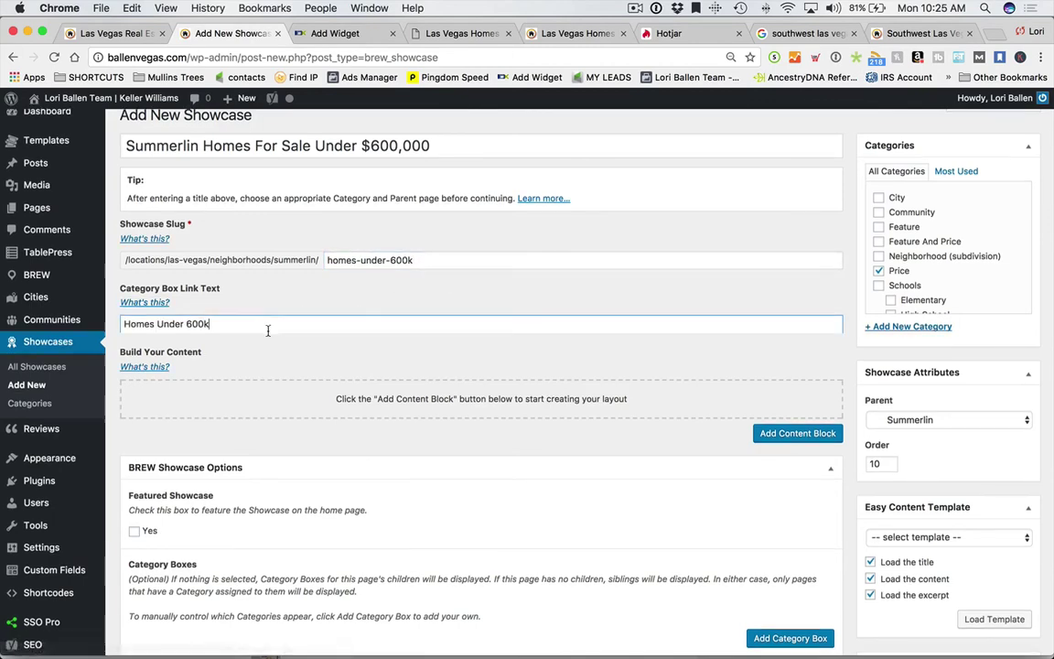
Switch back to the Add Widget page in IDX Broker and return to its Build a widget section.
scroll(267, 324, "down", 1)
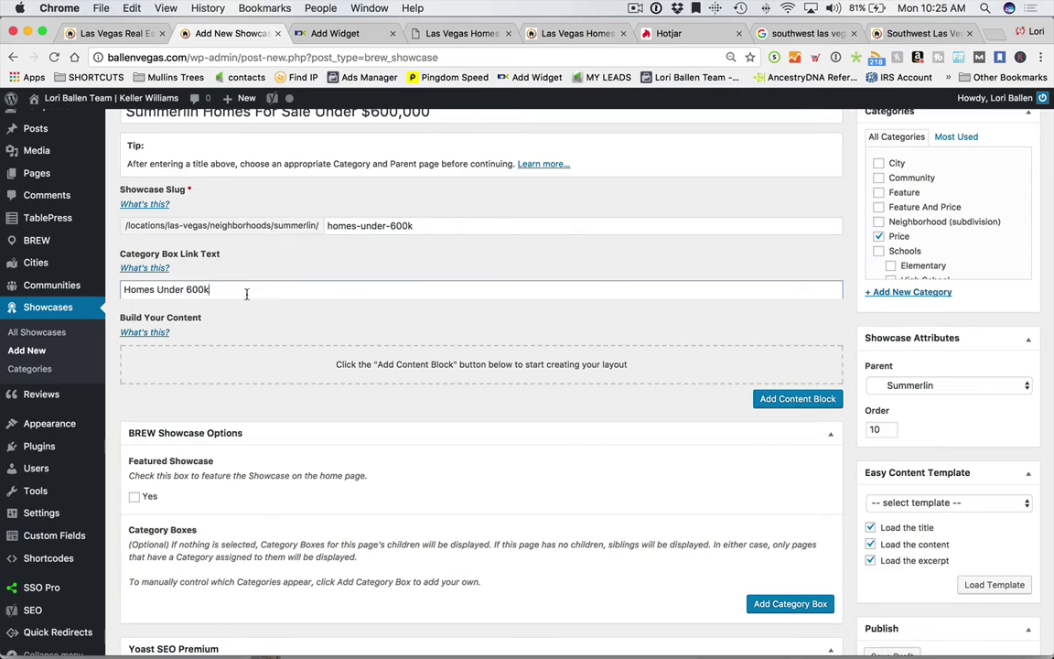
scroll(382, 290, "down", 2)
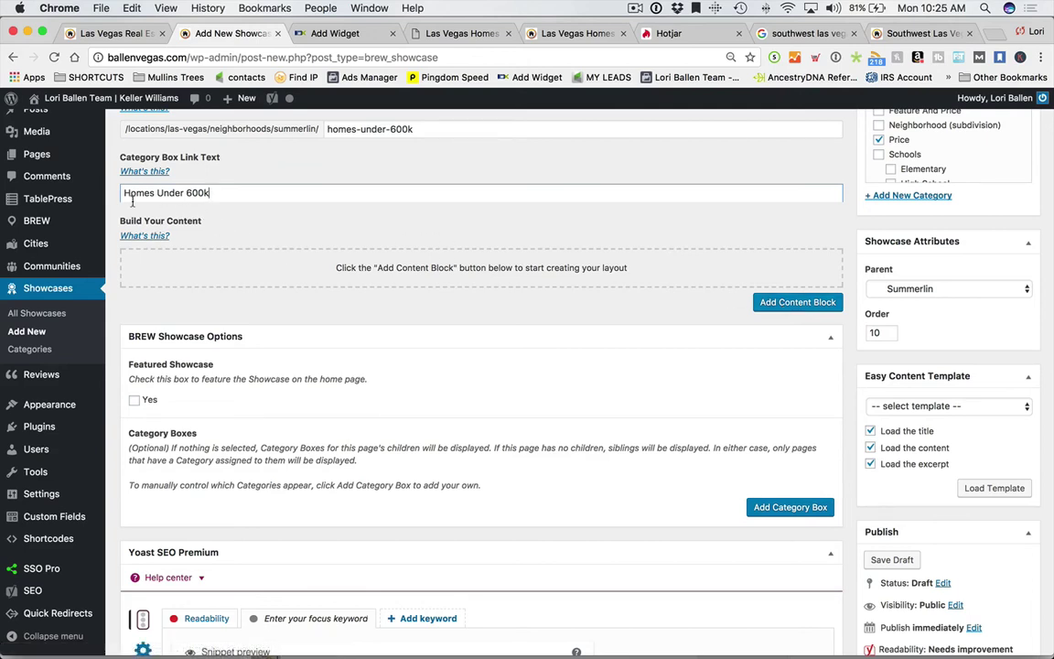
left_click(309, 32)
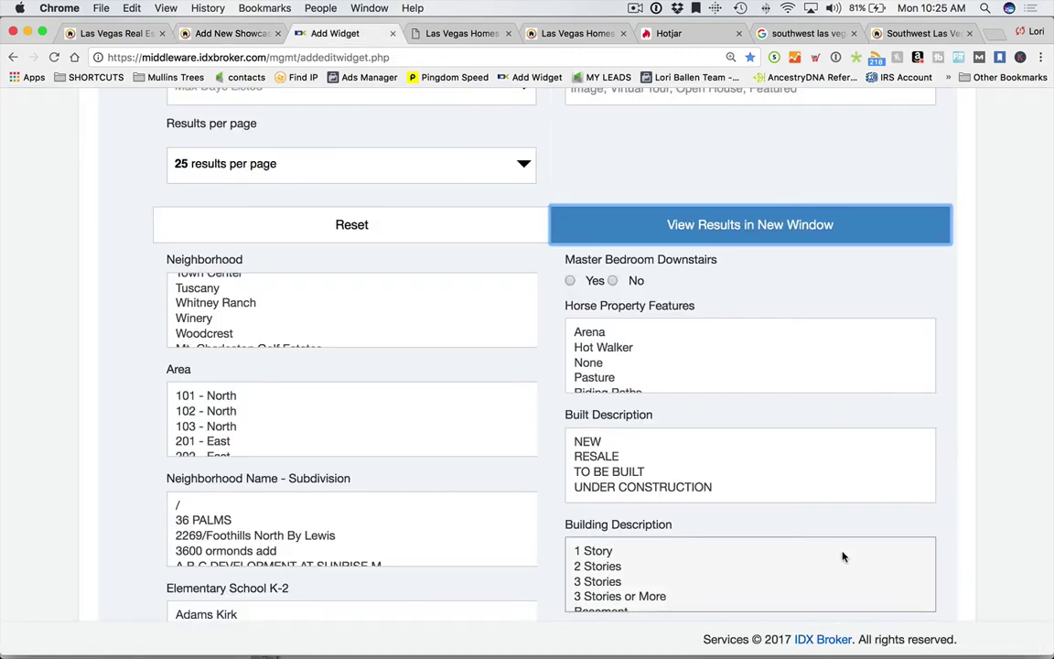
scroll(442, 332, "up", 15)
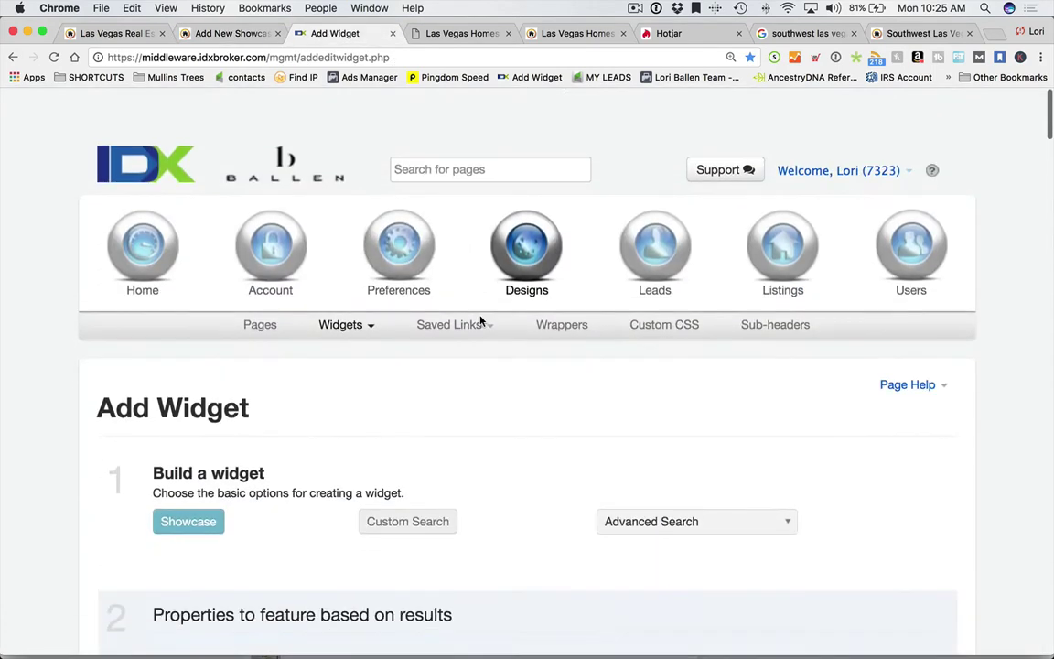
Search the existing IDX Broker widgets for "summerlin under 600".
scroll(481, 320, "down", 1)
mouse_move(324, 295)
left_click(340, 323)
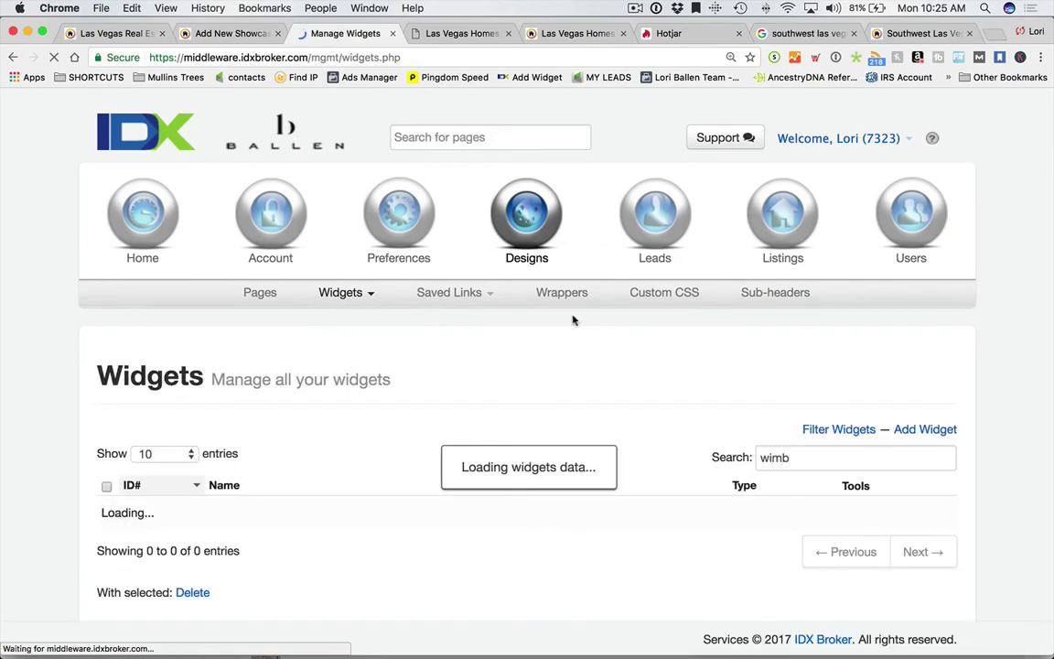
type("su")
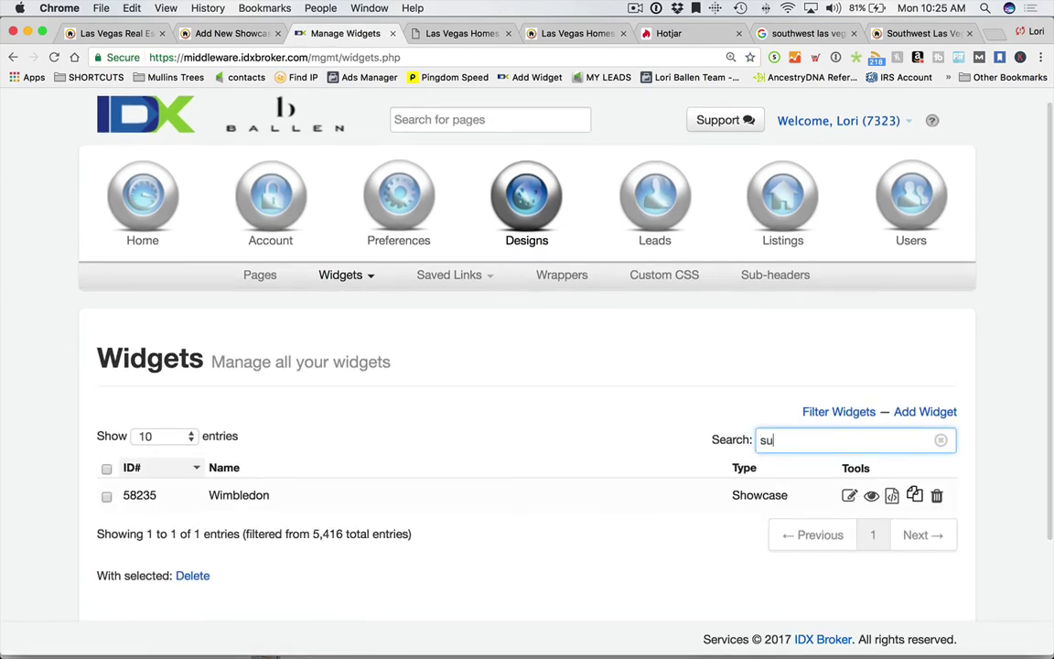
type("mmerlin under 600")
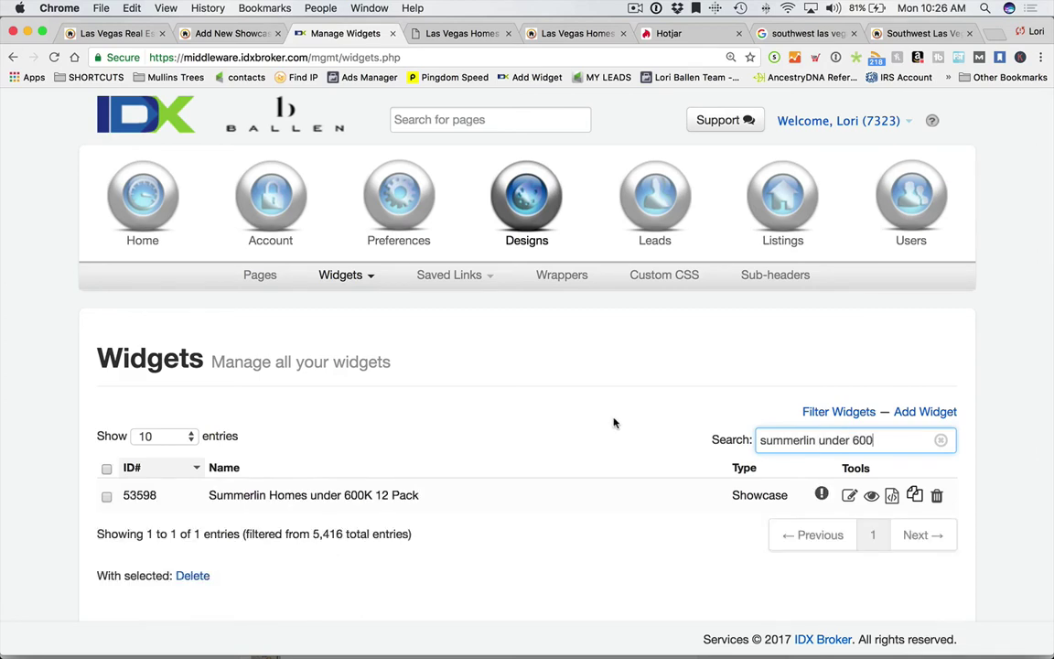
scroll(611, 424, "down", 3)
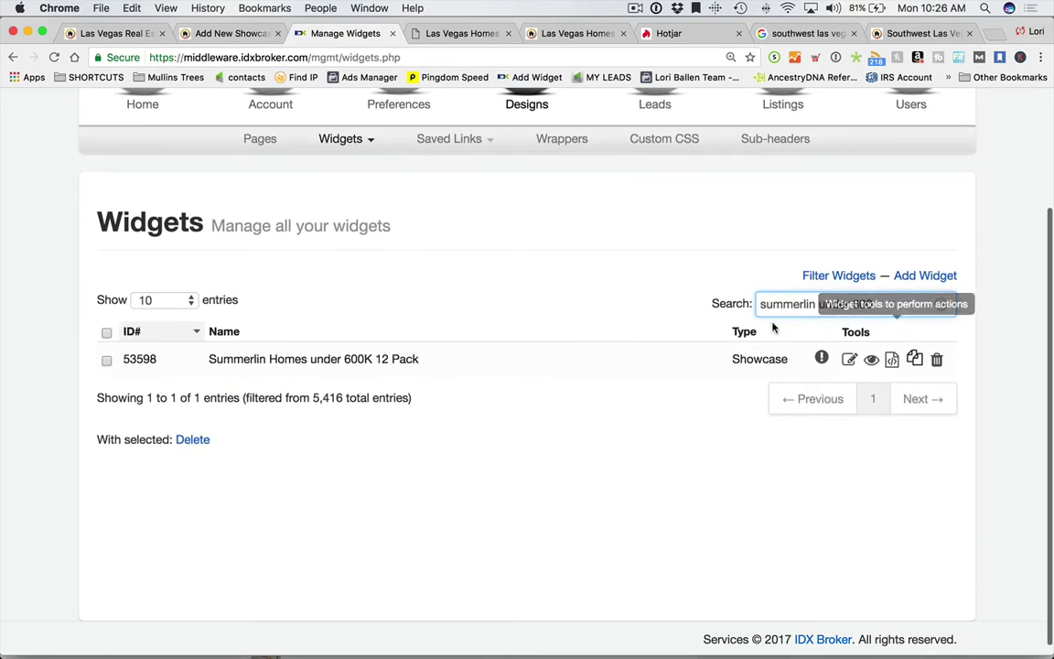
Start a new Showcase widget that features properties from a Custom Search using Advanced Search.
left_click(940, 363)
left_click(748, 263)
left_click(927, 277)
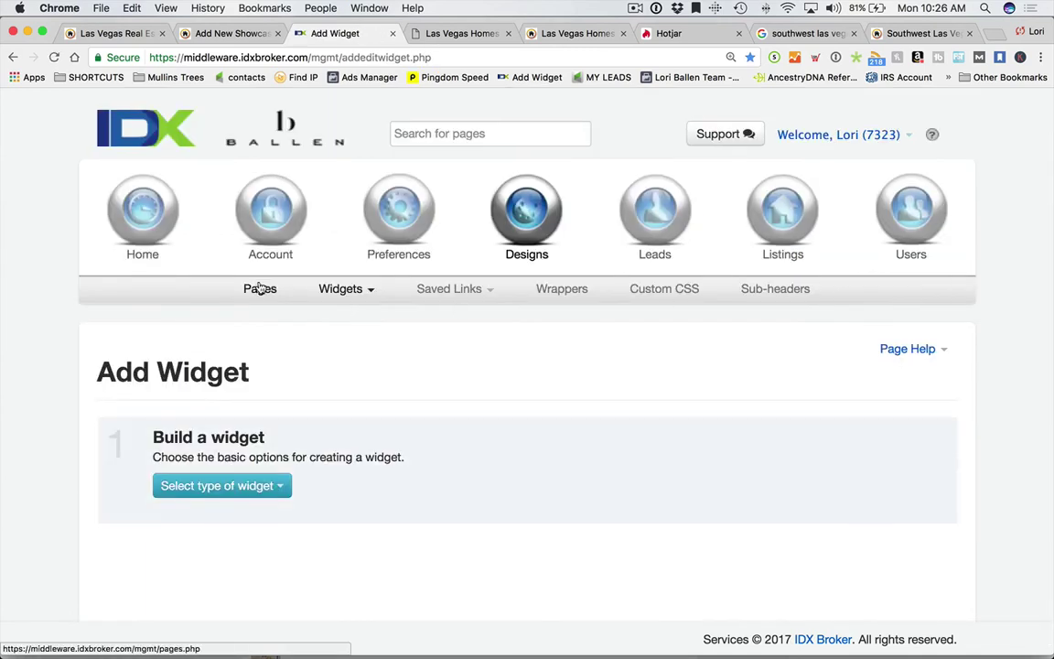
scroll(260, 288, "down", 3)
left_click(235, 324)
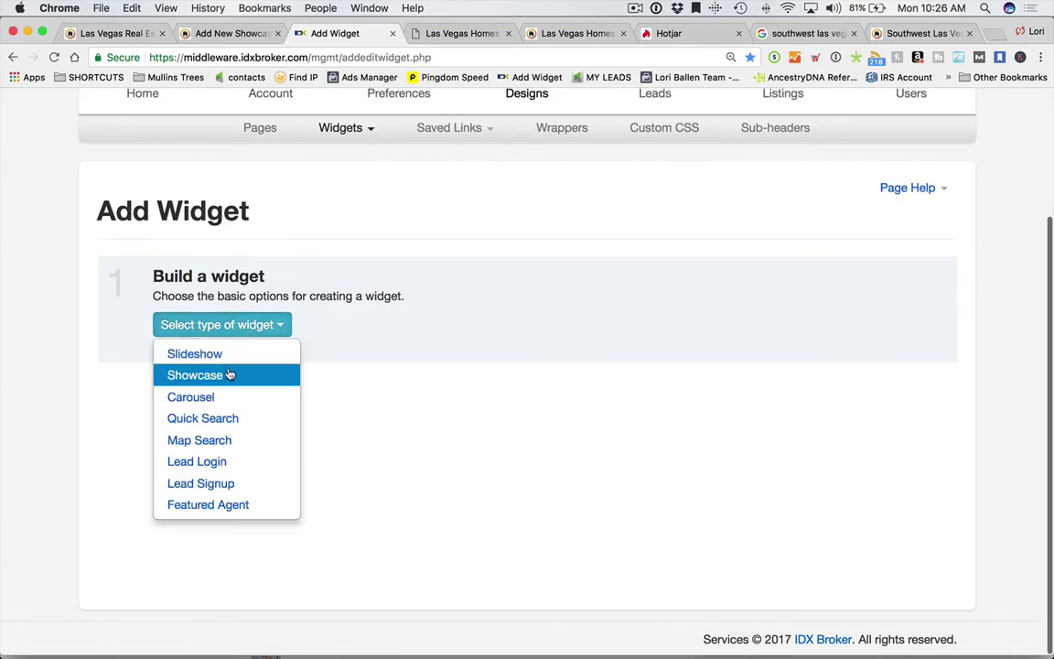
left_click(228, 370)
left_click(449, 335)
left_click(419, 464)
left_click(737, 327)
left_click(654, 403)
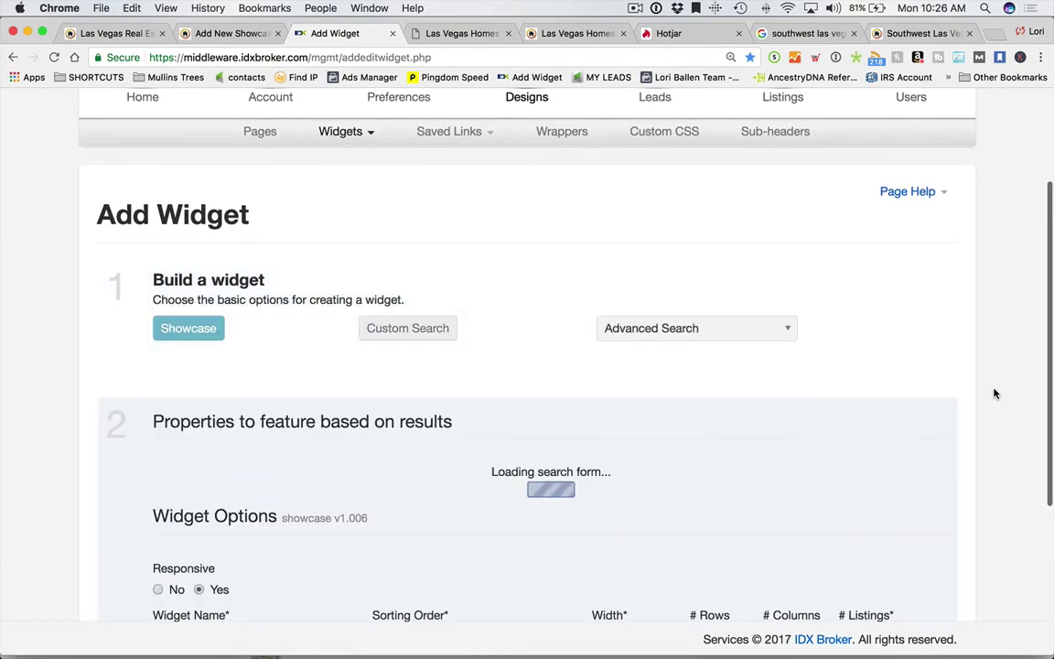
Set the maximum price of the widget's property search to $599,999.
scroll(622, 403, "down", 5)
scroll(622, 402, "down", 1)
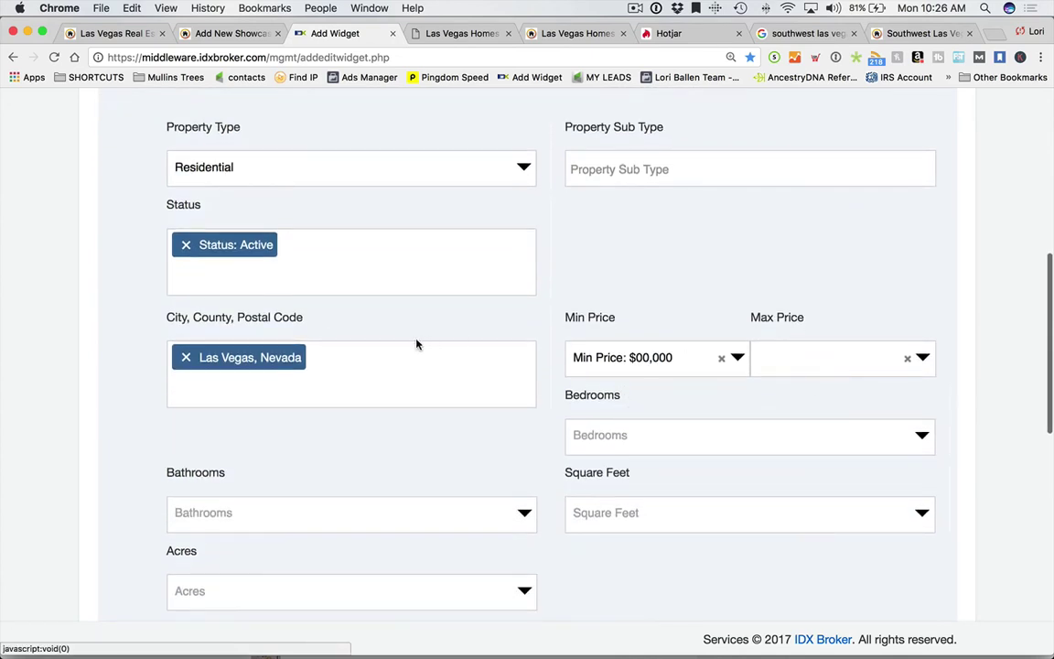
left_click(823, 370)
left_click(823, 369)
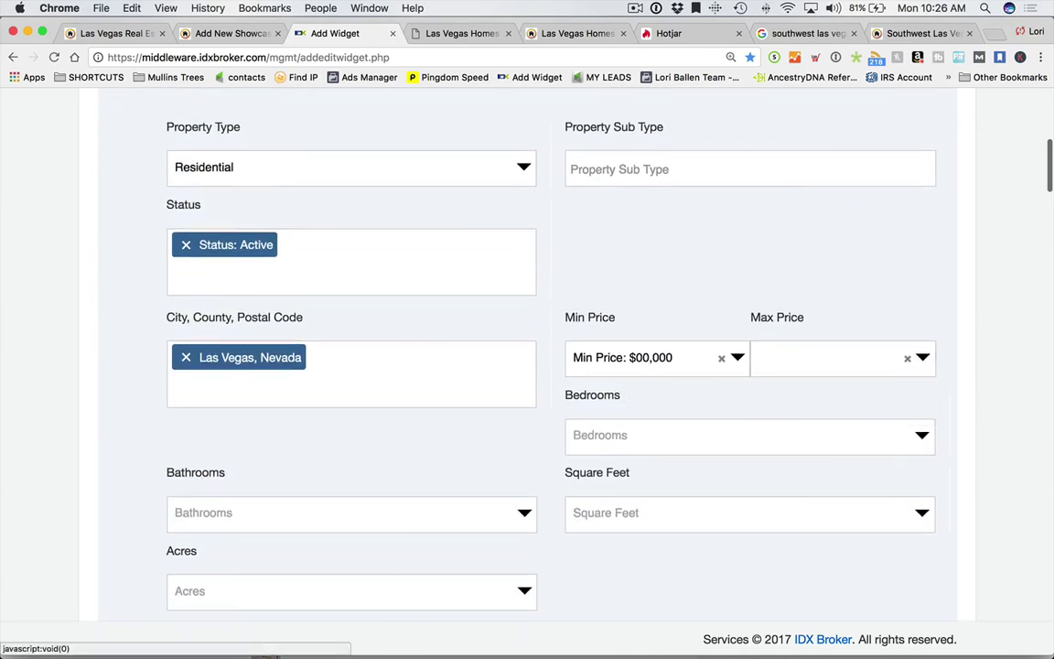
left_click(852, 367)
type("599999")
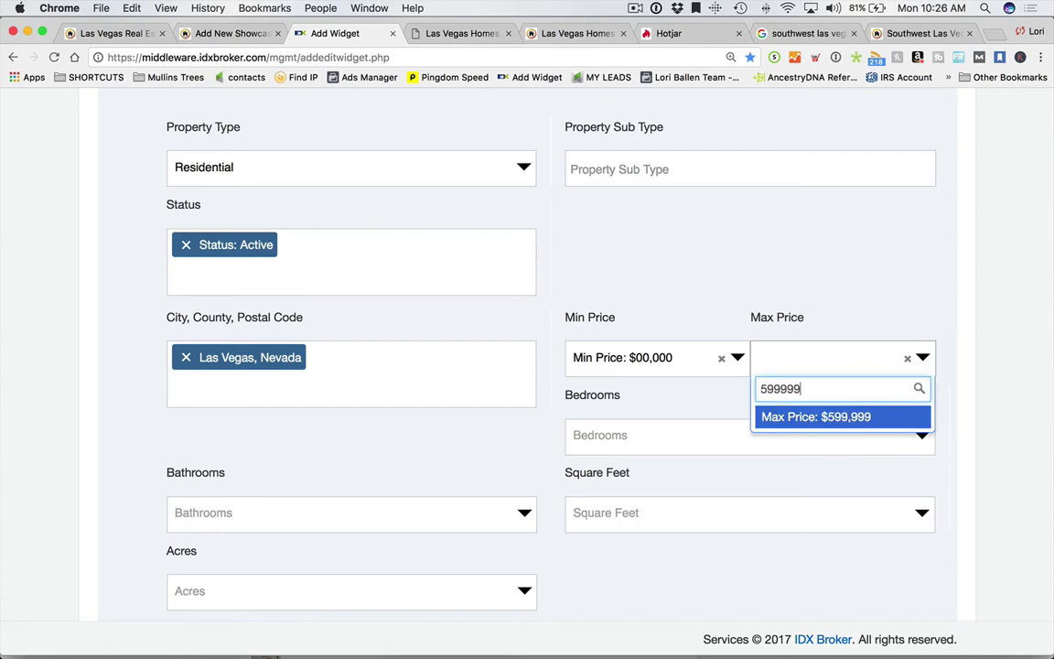
key("Return")
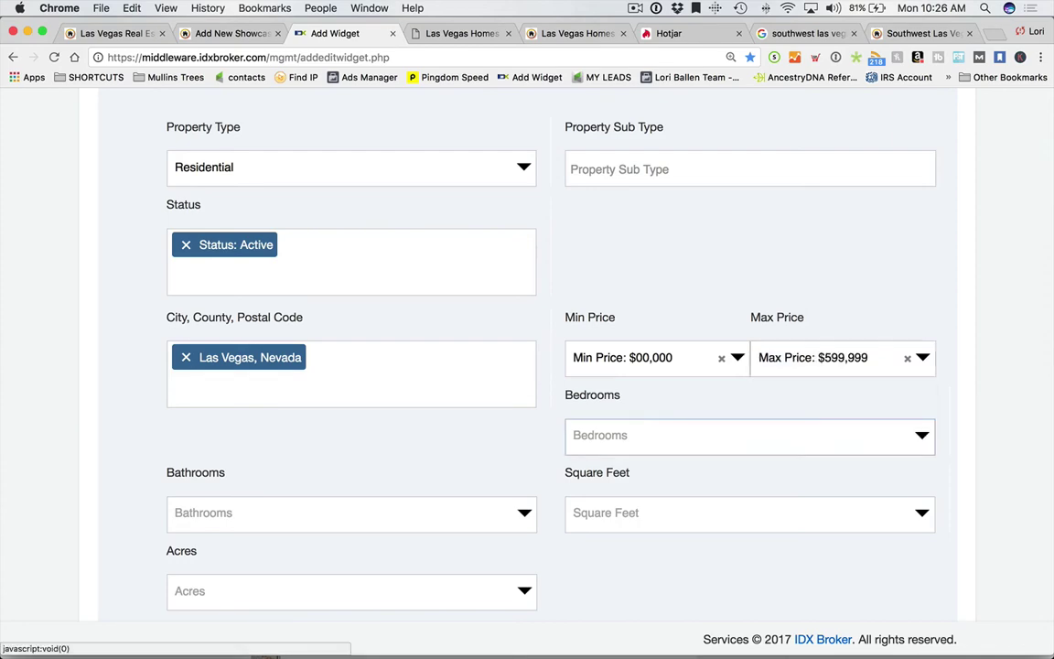
Select the Summerlin, Summerlin North, Summerlin South and Sun City Summerlin neighborhoods together as search criteria.
scroll(80, 371, "down", 5)
scroll(80, 371, "down", 10)
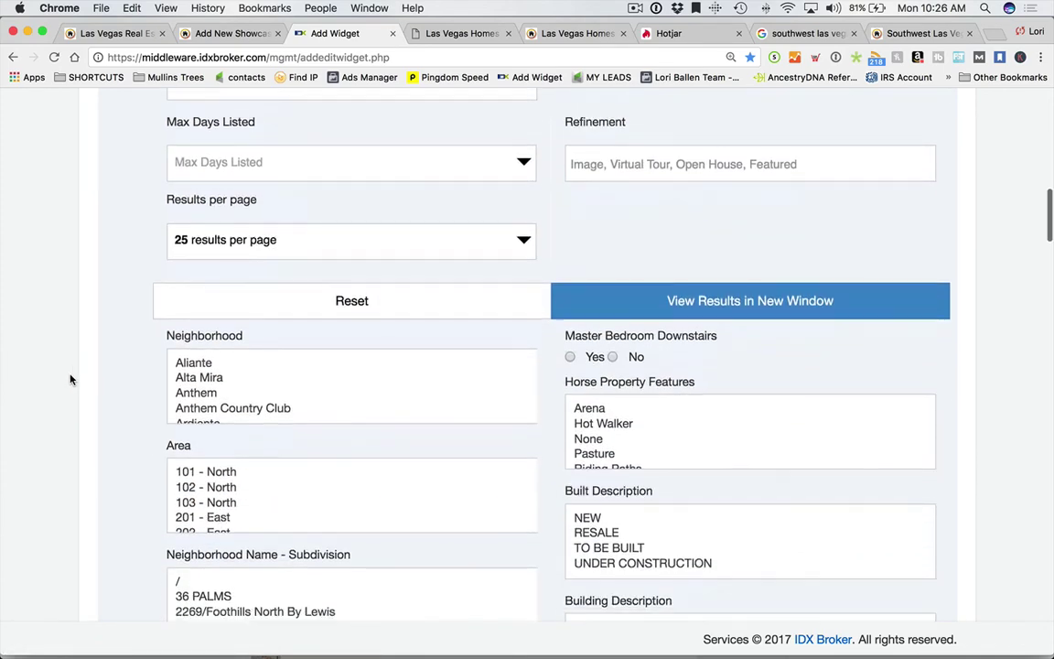
left_click(247, 207)
type("sum")
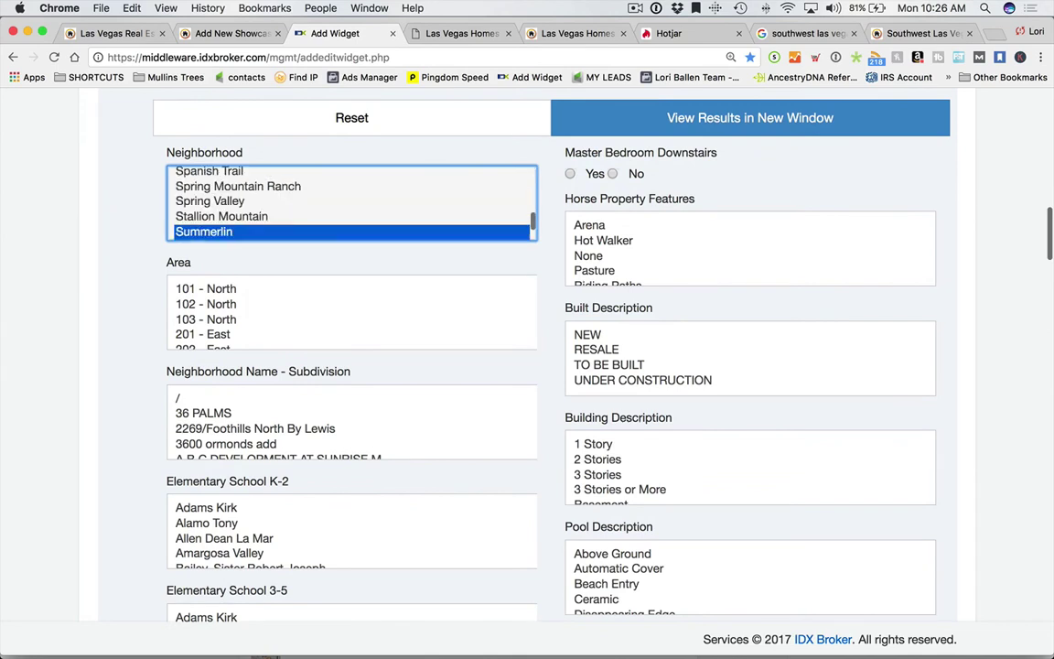
scroll(229, 211, "down", 1)
left_click(209, 220, "super")
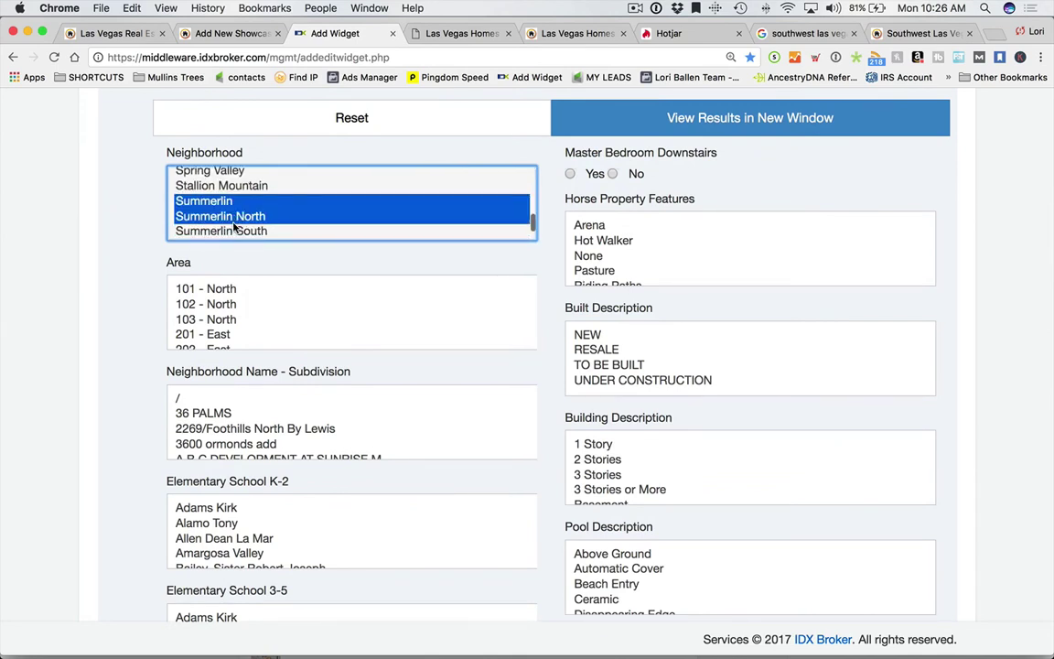
scroll(215, 206, "down", 2)
left_click(204, 172, "super")
scroll(226, 202, "down", 2)
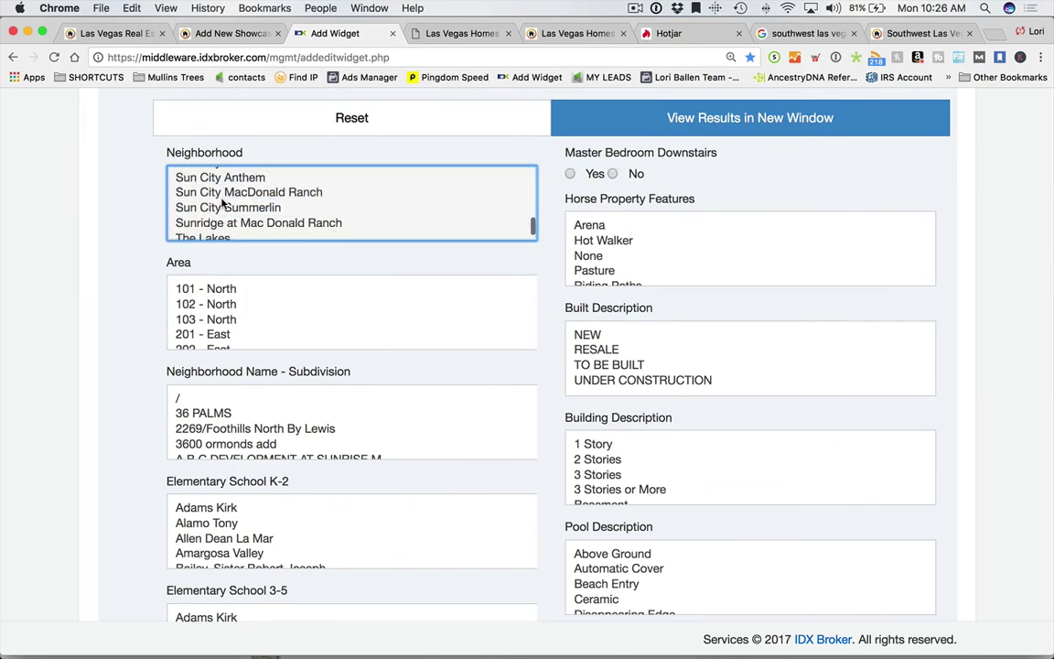
left_click(236, 209, "super")
Name the widget "Summerlin under 600K" in the widget options.
scroll(127, 332, "down", 20)
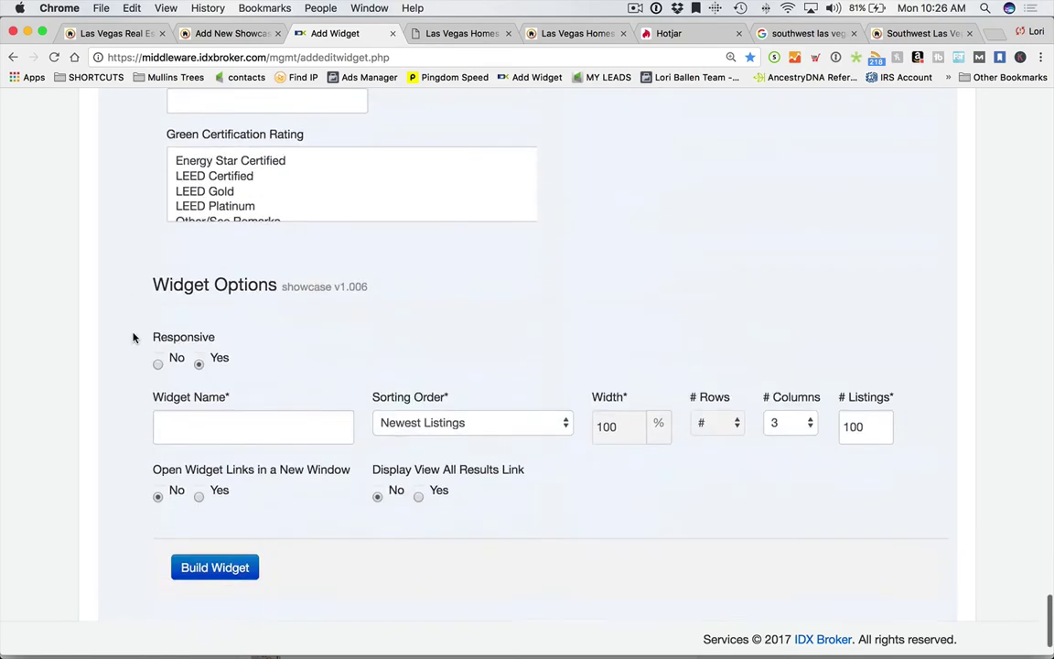
left_click(221, 362)
type("Homeds ")
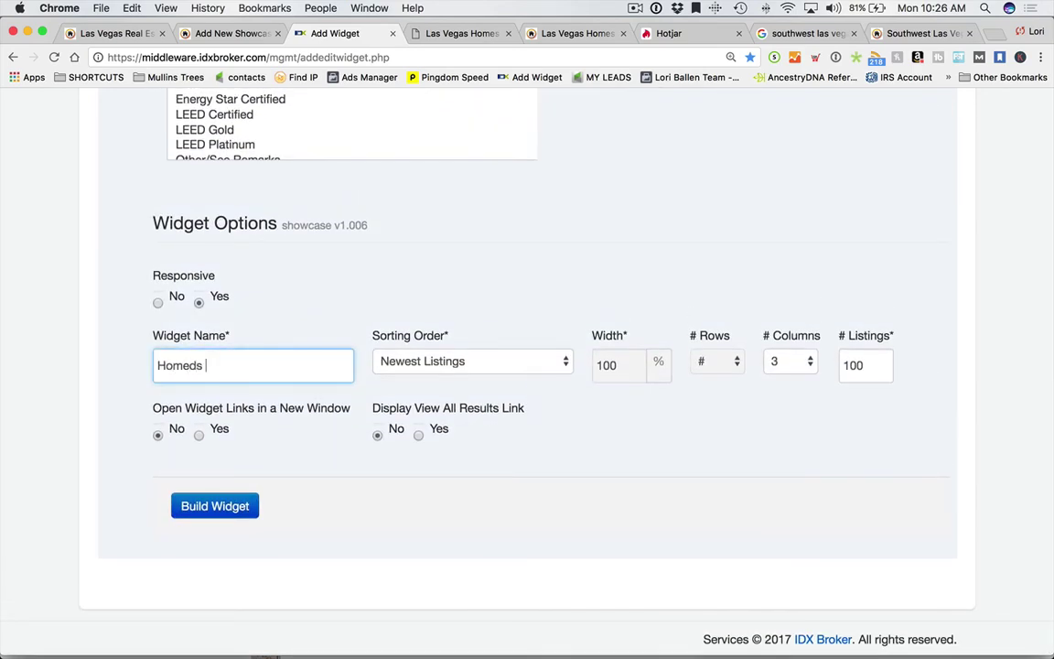
key("BackSpace")
key("BackSpace")
key("BackSpace")
type("s for Sale in")
key("ctrl+a")
type("Summerlin under 60")
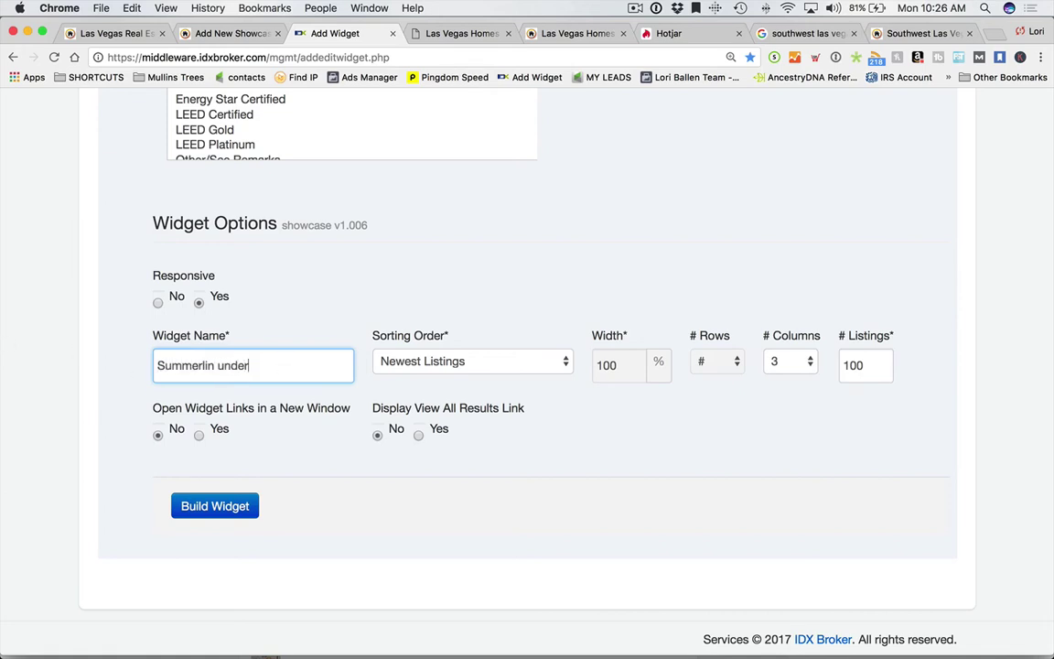
Sort the widget from Most Expensive to Least, limit it to 15 listings and enable the View All Results link.
left_click(493, 362)
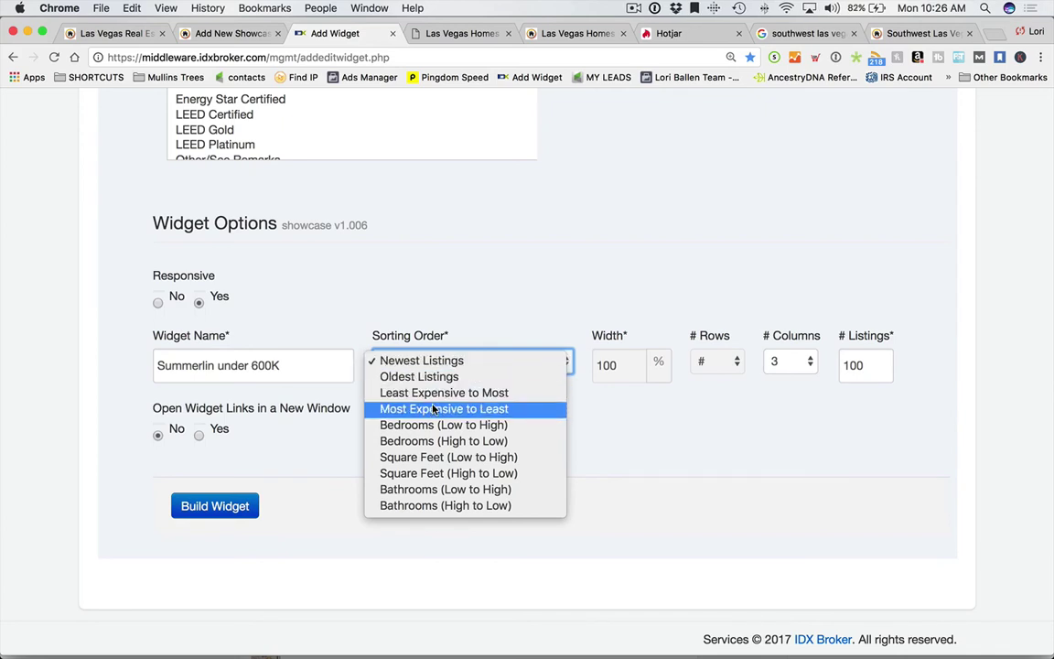
left_click(747, 385)
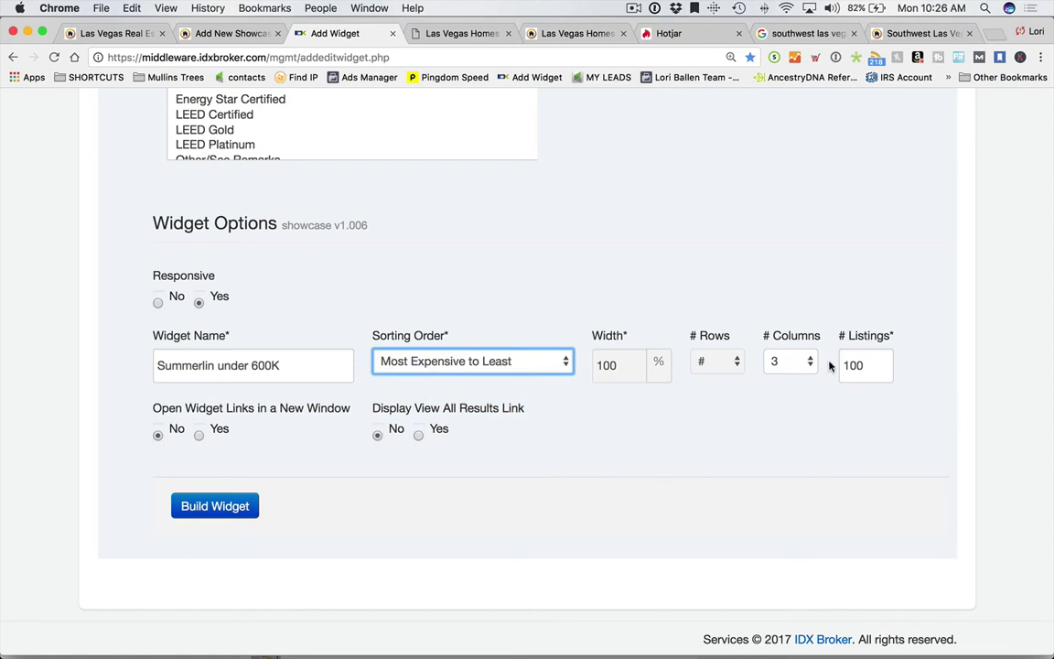
key("Tab")
key("Tab")
key("Tab")
type("15")
left_click(377, 435)
left_click(420, 434)
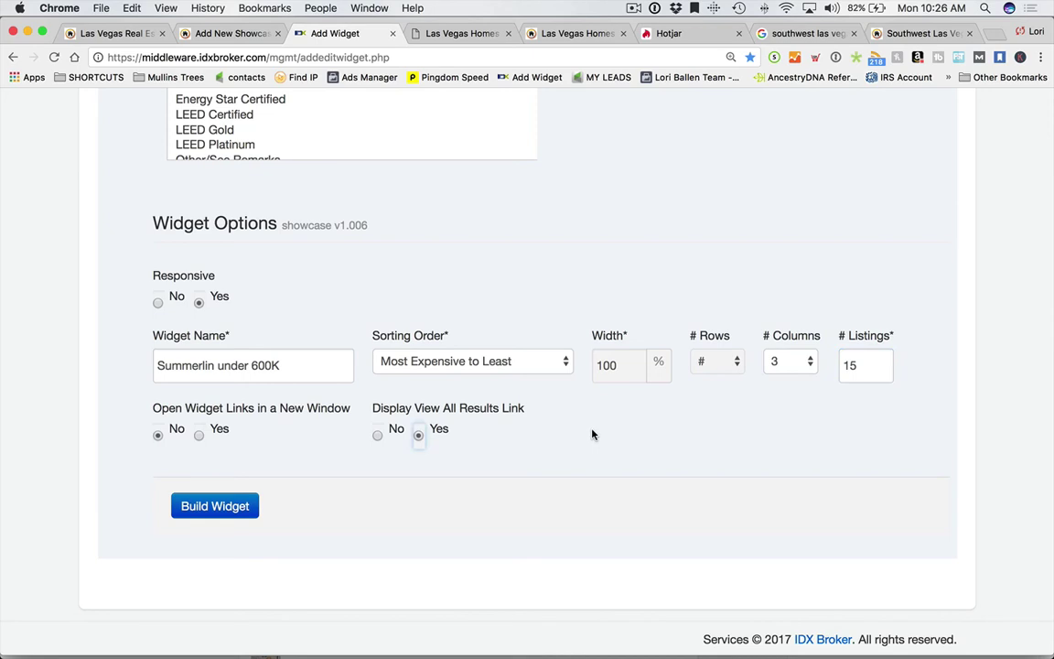
Build the Summerlin widget and copy its generated script code.
left_click(230, 513)
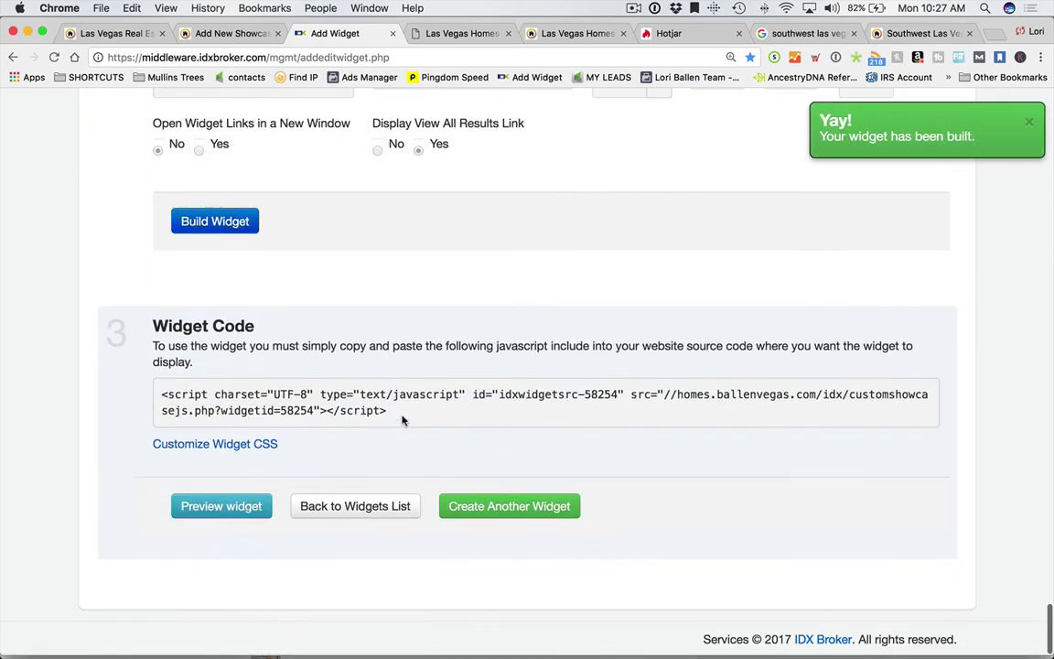
left_click_drag(403, 419, 147, 392)
key("super+c")
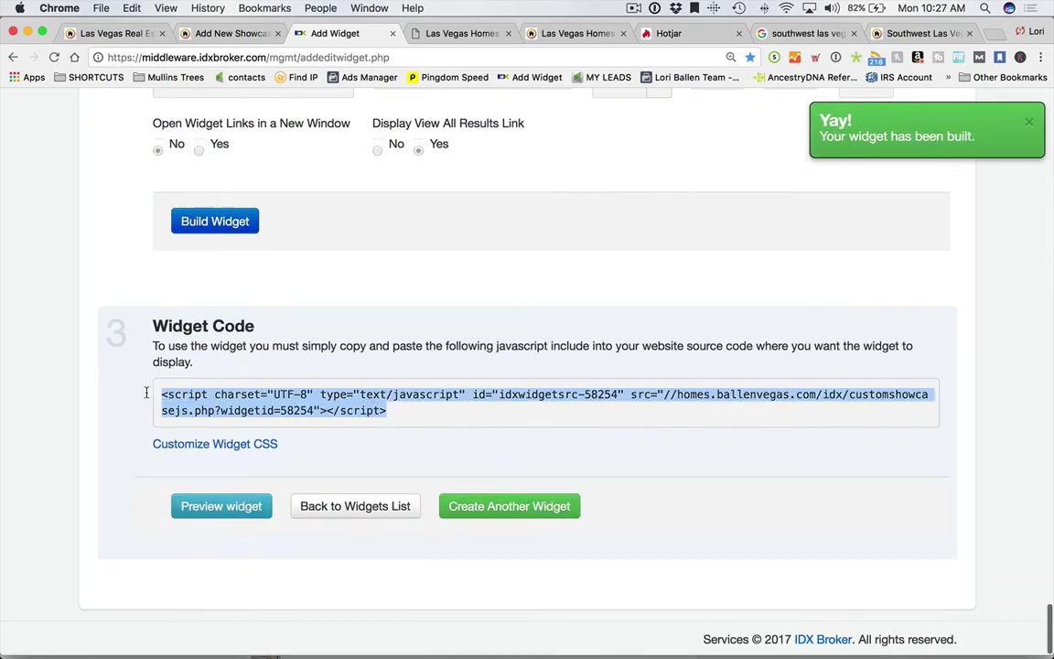
Switch back to the new WordPress showcase, add an IDX Broker Showcase Widget block and paste the copied widget code into it.
left_click(206, 32)
scroll(439, 338, "down", 1)
scroll(460, 359, "up", 1)
left_click(780, 299)
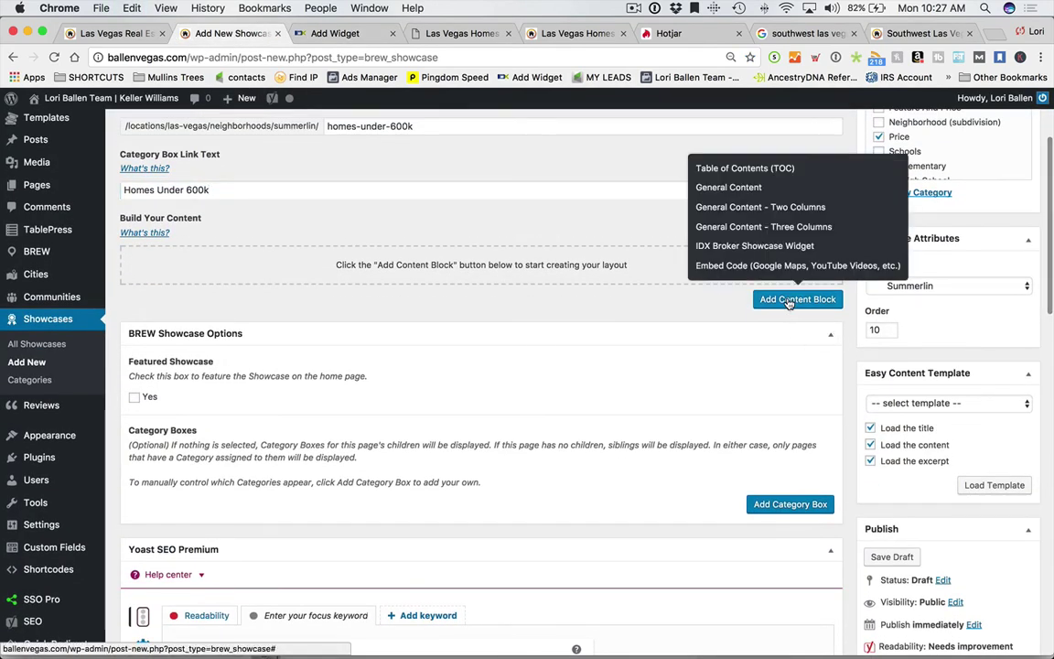
left_click(764, 245)
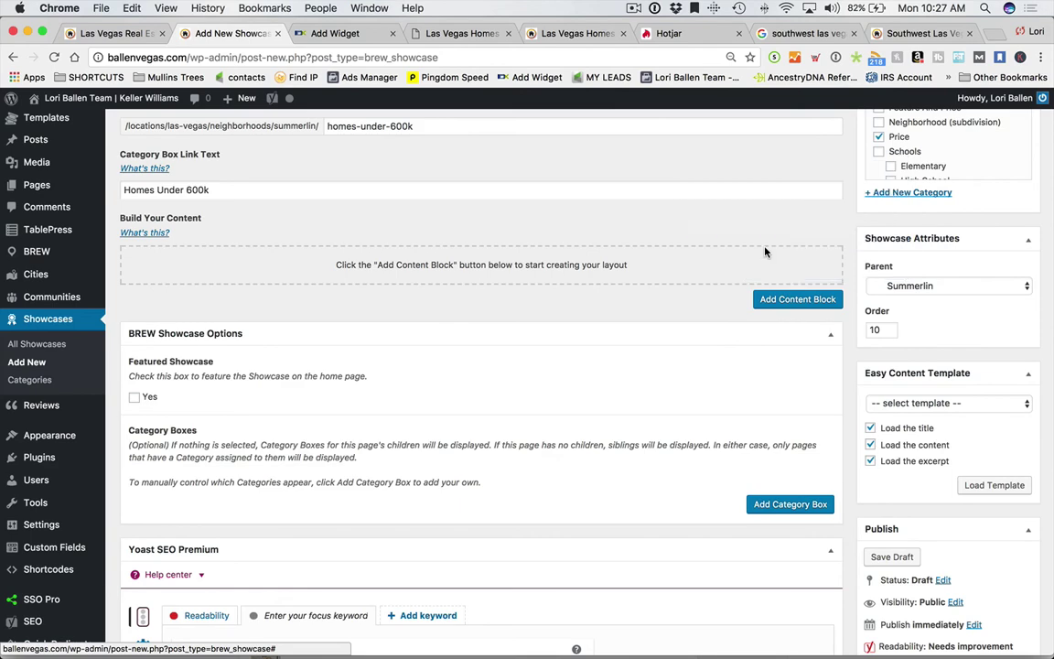
left_click(795, 299)
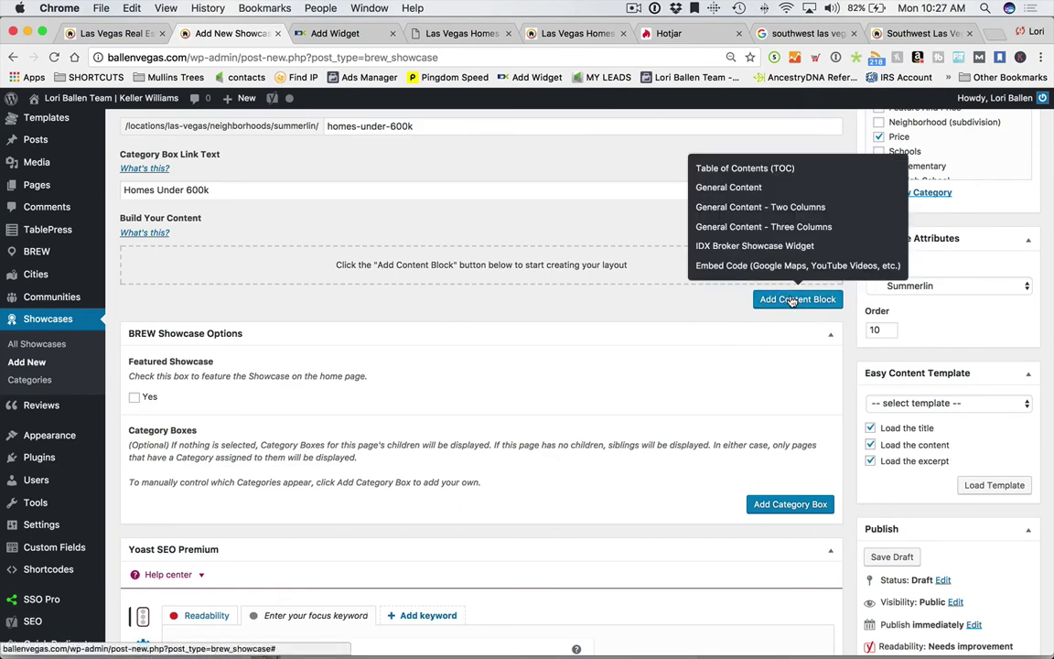
left_click(754, 245)
scroll(313, 447, "down", 1)
left_click(209, 444)
key("super+v")
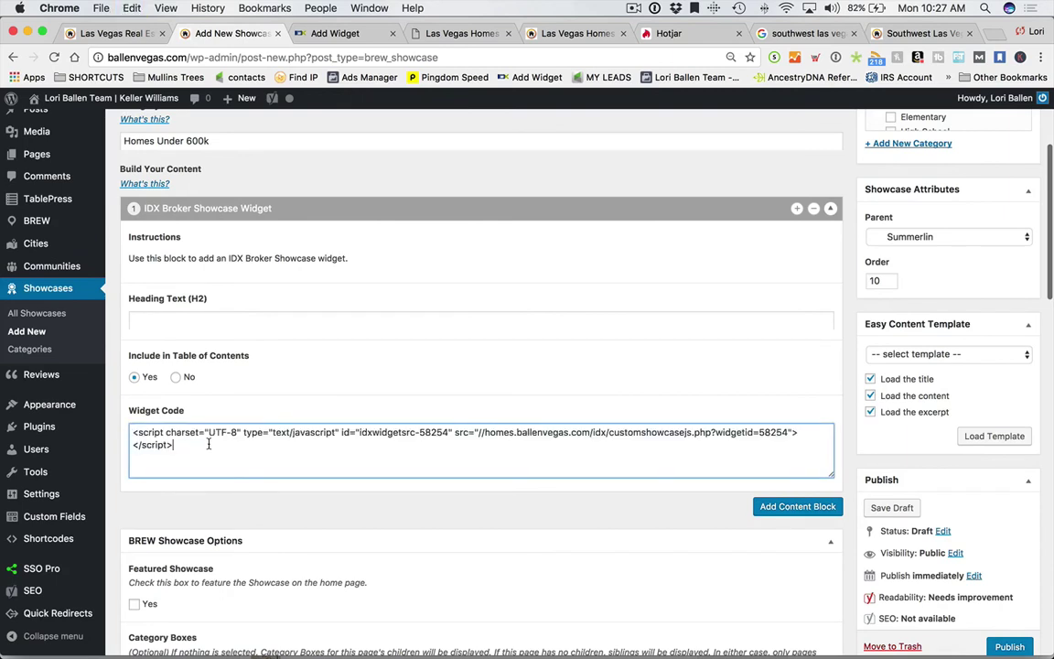
Enter "Shop All Homes For Sale Under 600K" as the H2 heading of the IDX Broker Showcase Widget block.
scroll(494, 485, "up", 1)
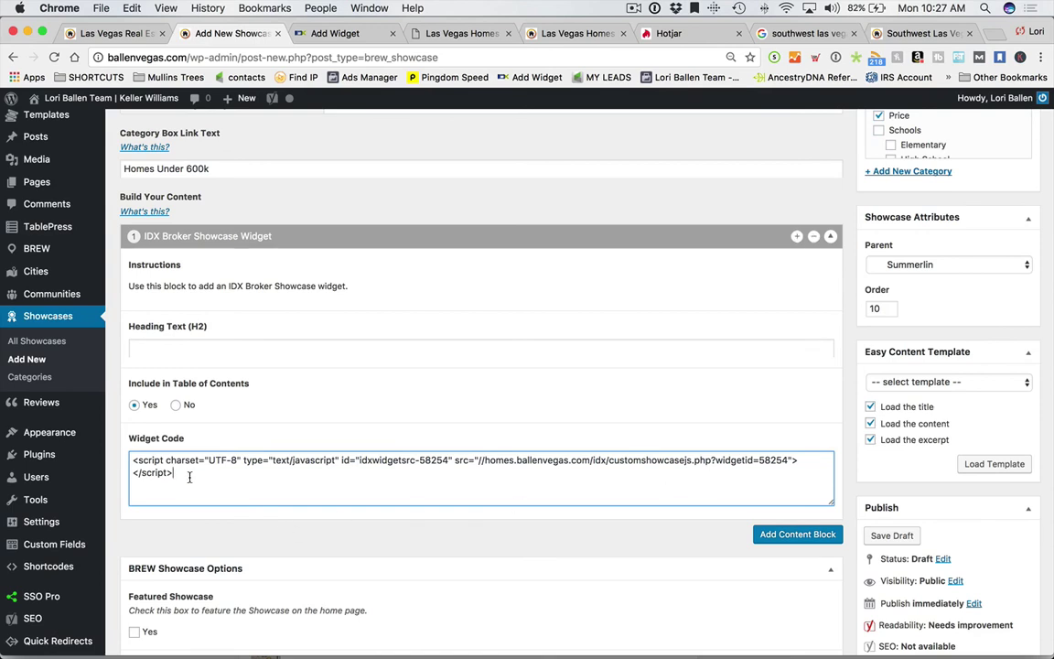
left_click(147, 355)
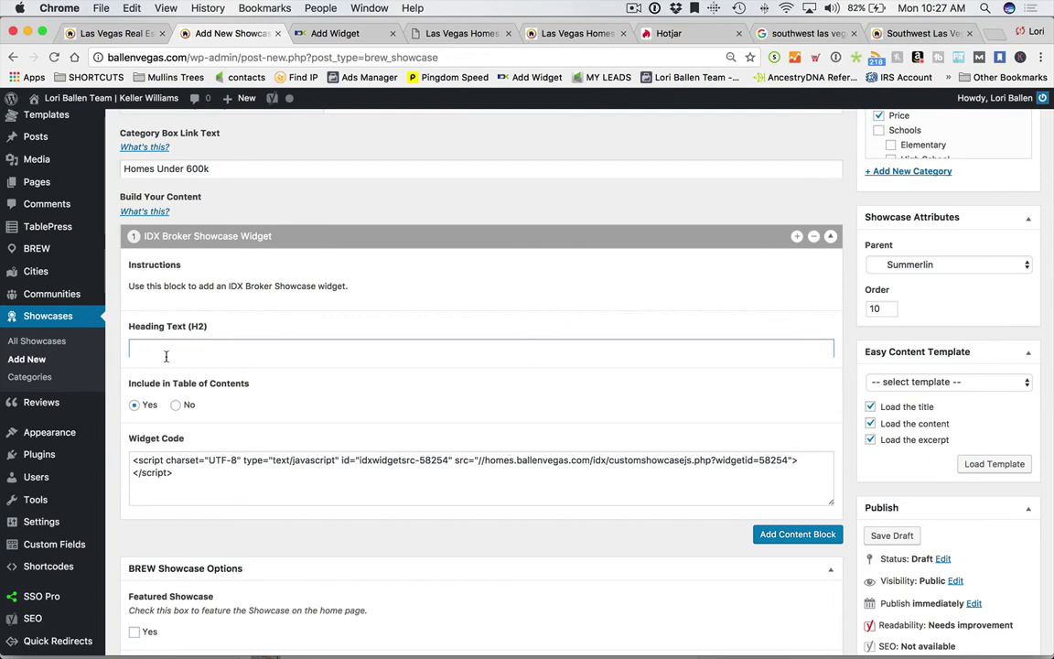
type("Shop All Homes For Sale Under")
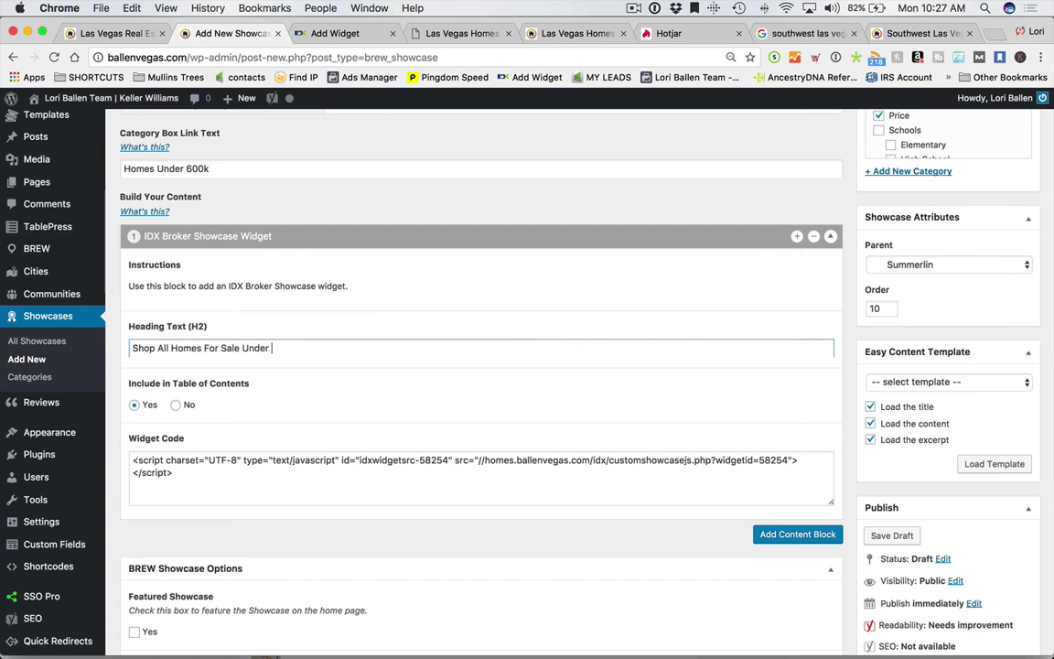
type("600")
left_click_drag(295, 348, 130, 348)
scroll(386, 349, "down", 1)
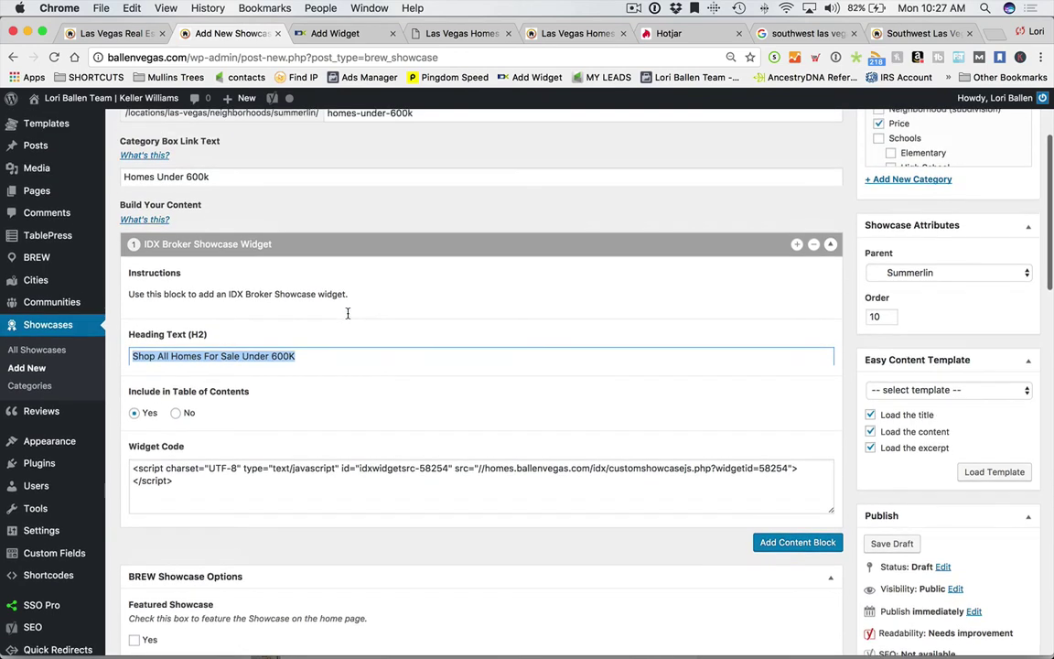
Clear the heading text of the IDX Broker Showcase Widget block.
scroll(357, 348, "up", 2)
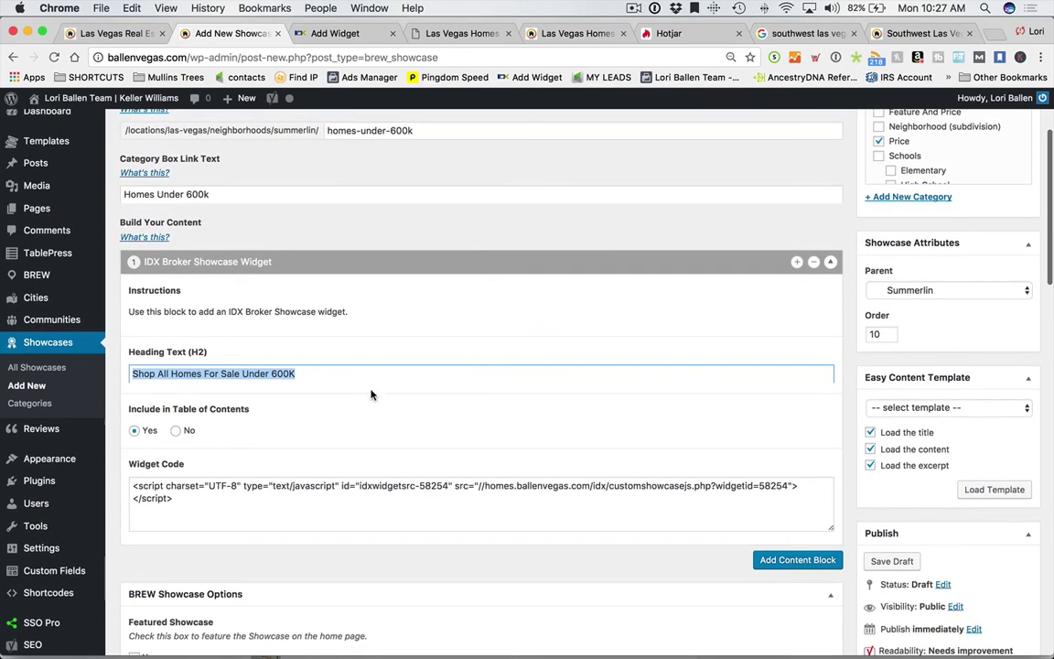
left_click(301, 374)
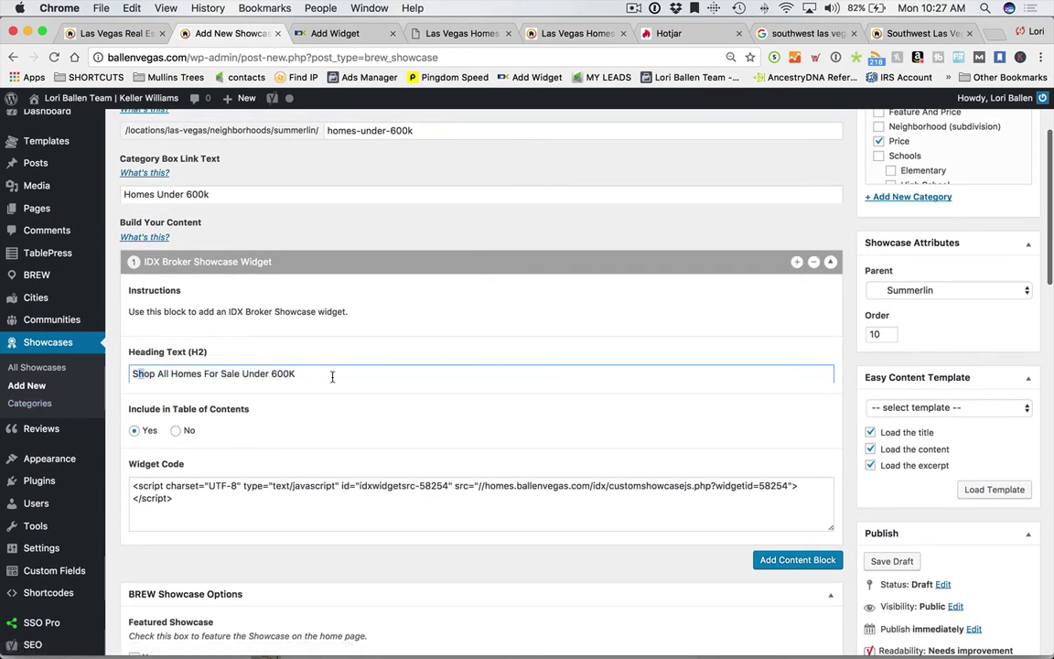
left_click_drag(332, 374, 144, 374)
key("BackSpace")
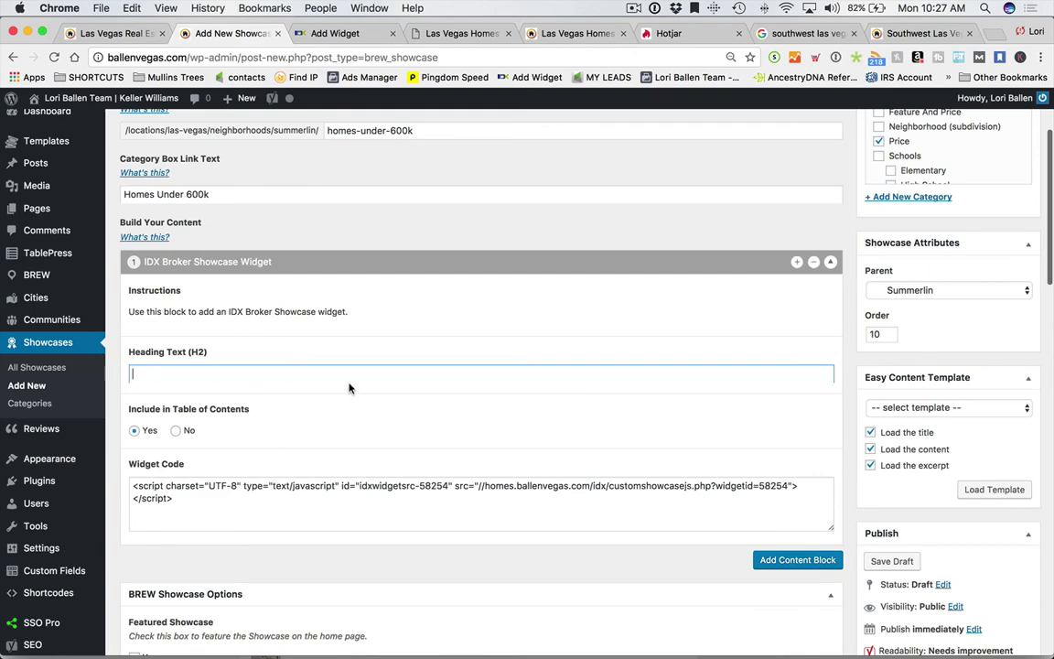
scroll(349, 386, "down", 2)
scroll(348, 387, "down", 8)
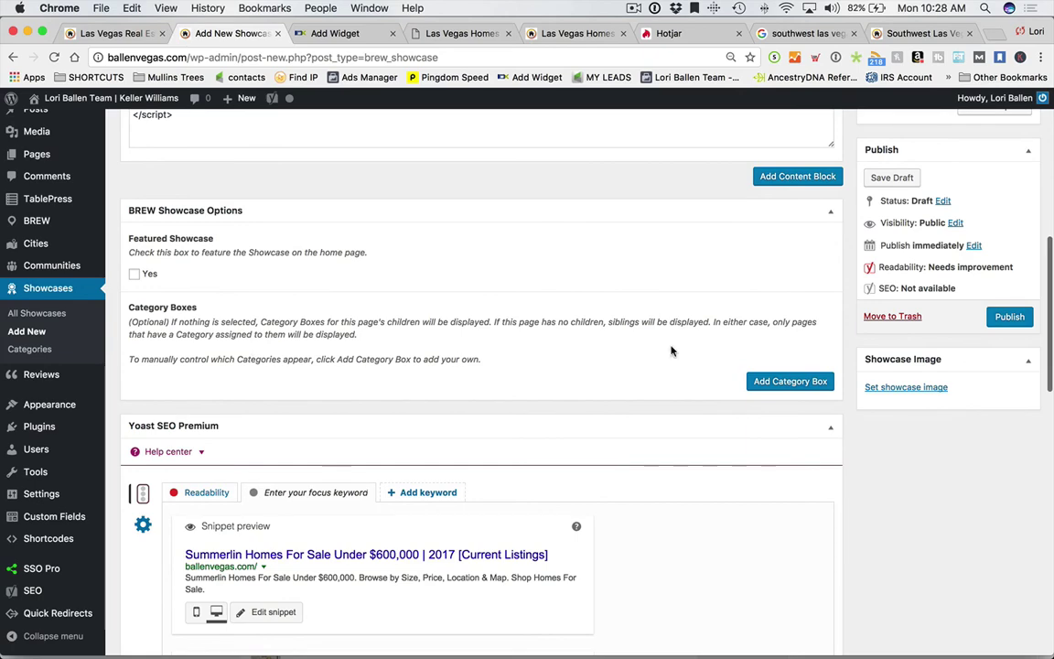
Review the Summerlin Homes For Sale Under $600,000 showcase's settings and widget block, and publish it.
scroll(672, 357, "up", 1)
scroll(673, 357, "up", 10)
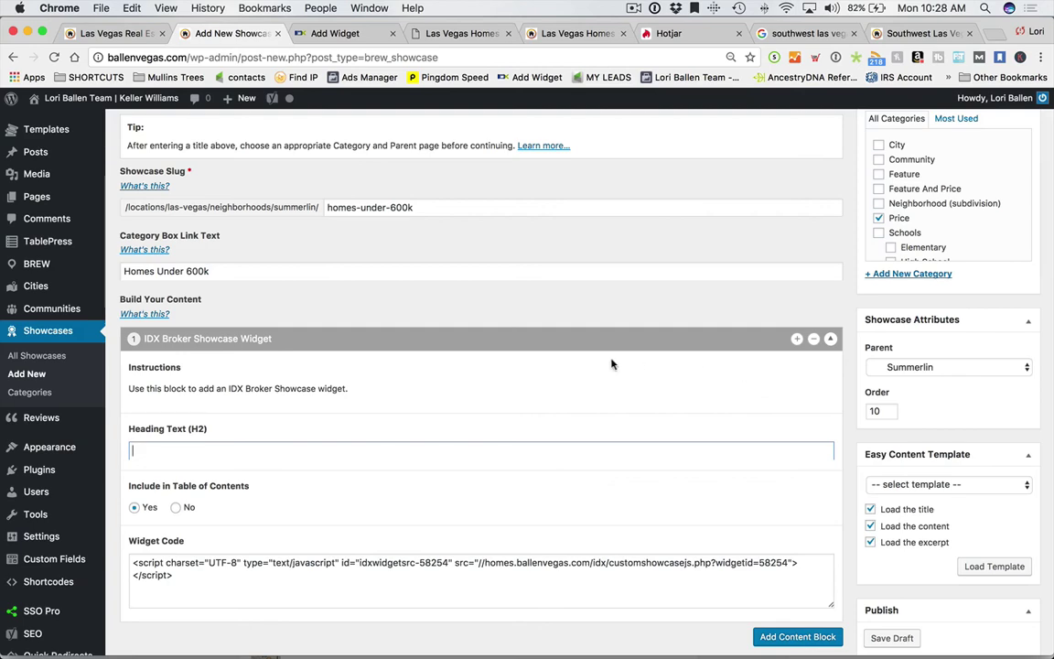
scroll(617, 366, "up", 2)
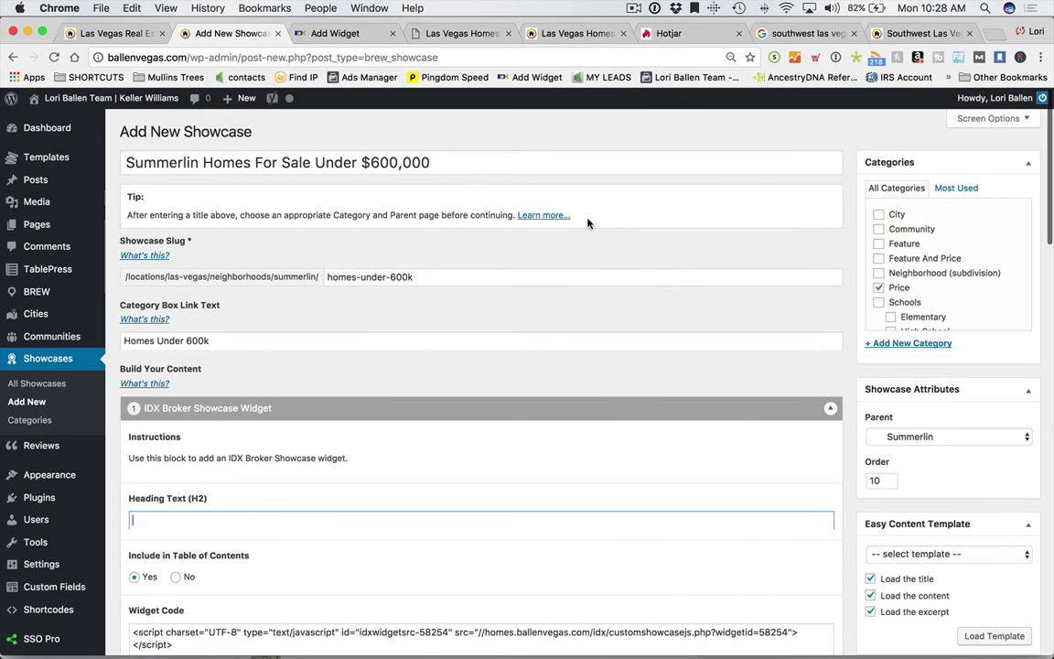
scroll(588, 222, "down", 3)
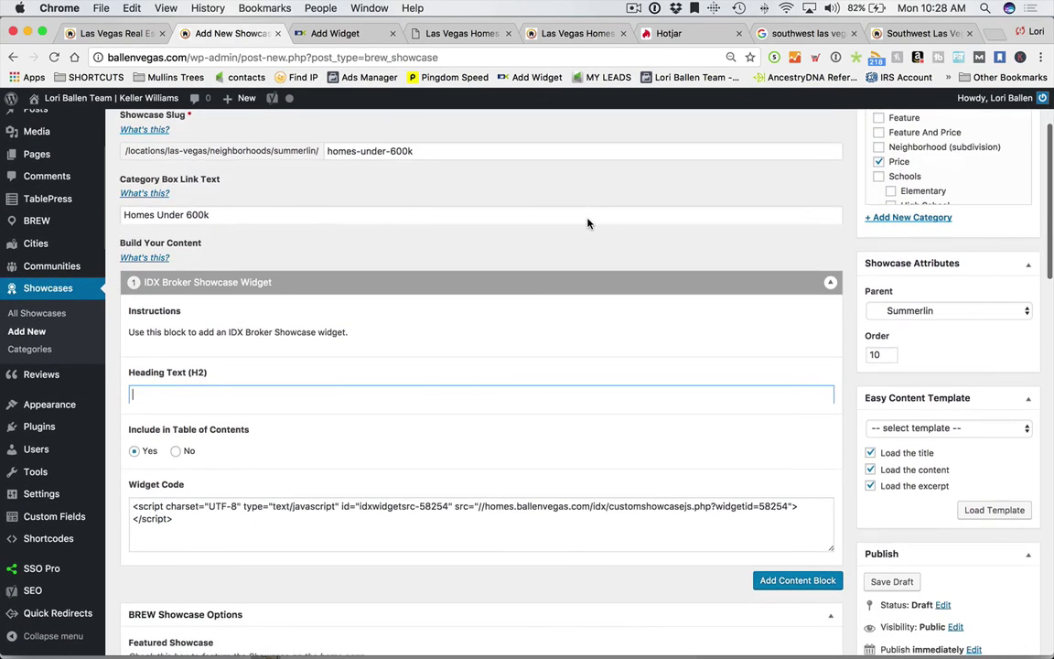
scroll(588, 222, "up", 3)
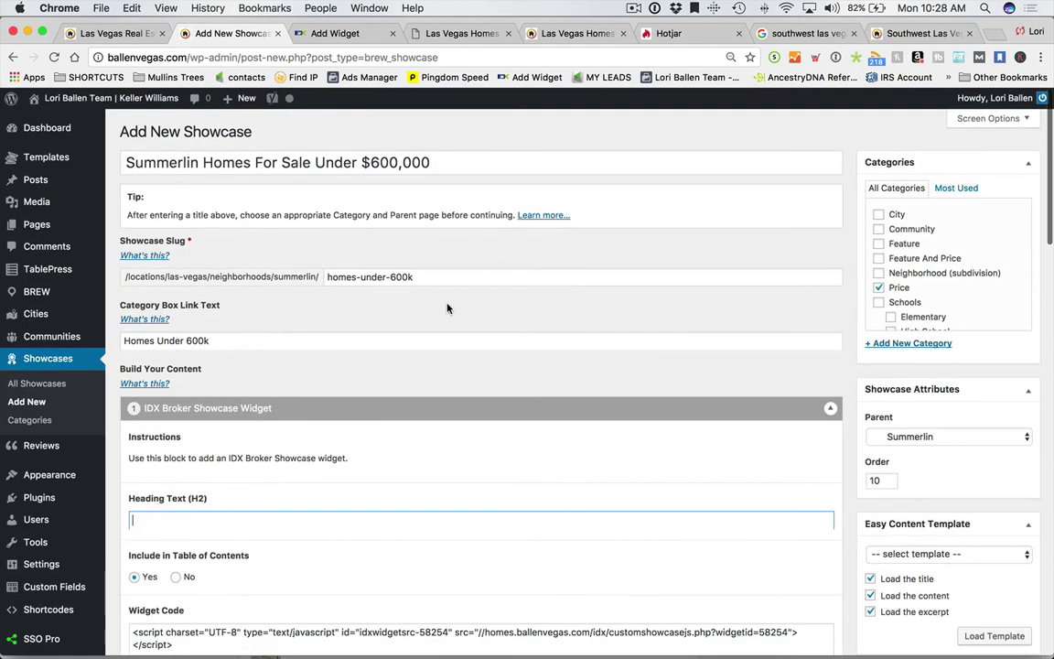
scroll(623, 294, "down", 8)
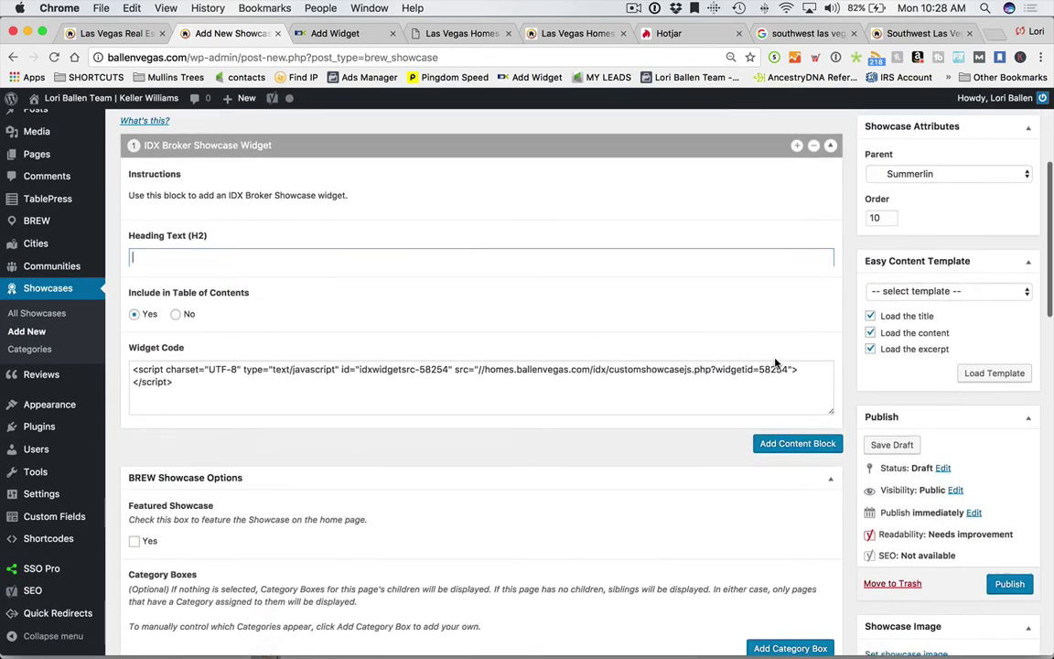
left_click(1009, 492)
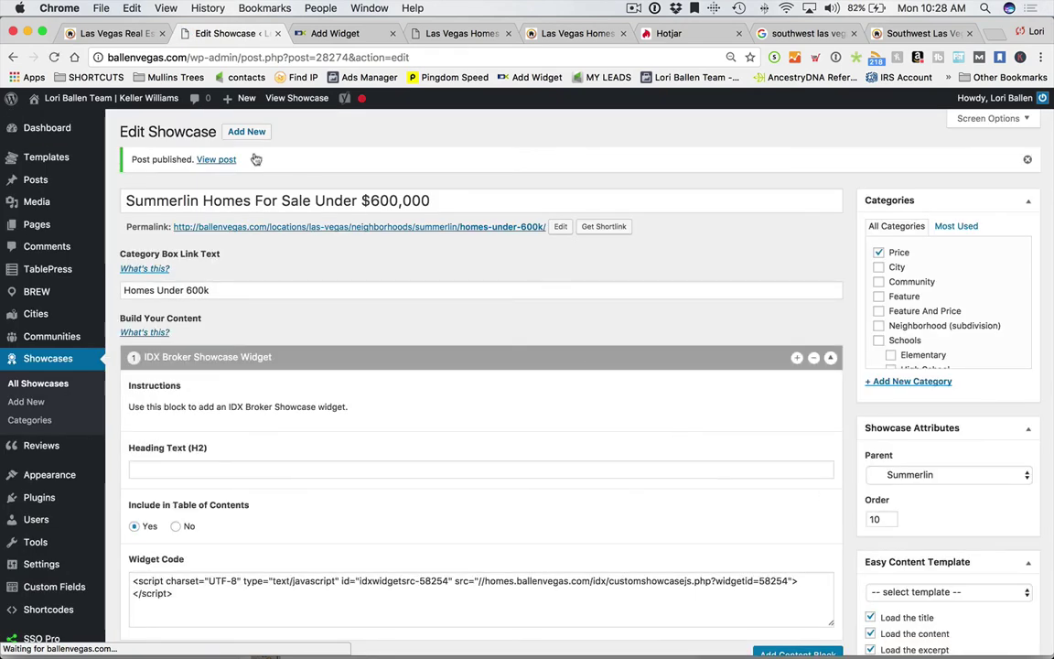
View the published showcase on the live site and examine its Browse By Price links and home listings.
left_click(289, 102)
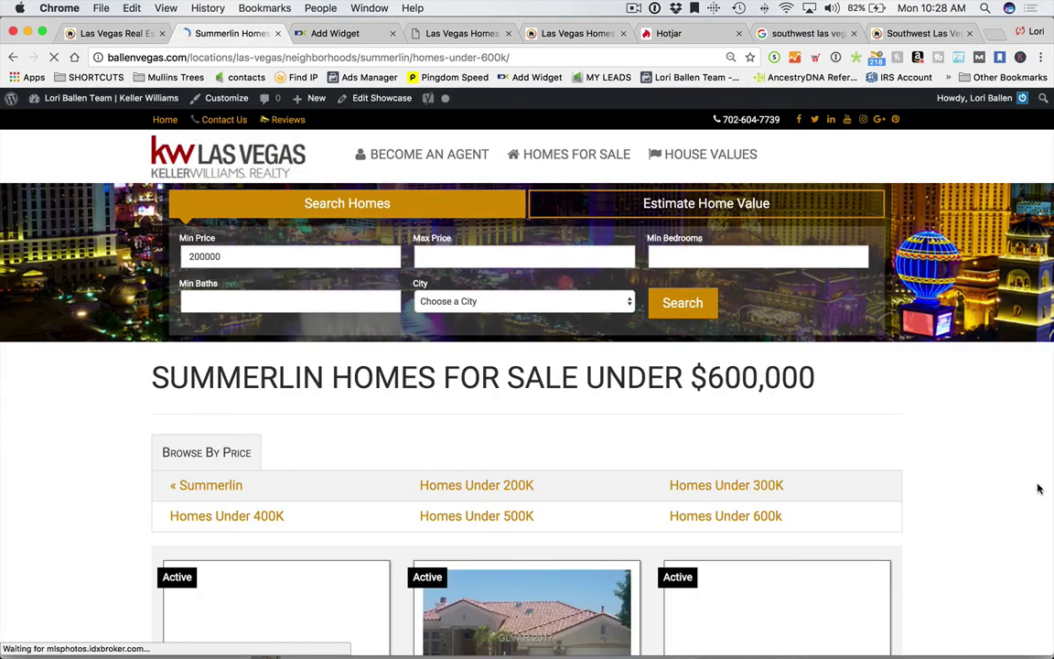
scroll(1007, 487, "down", 3)
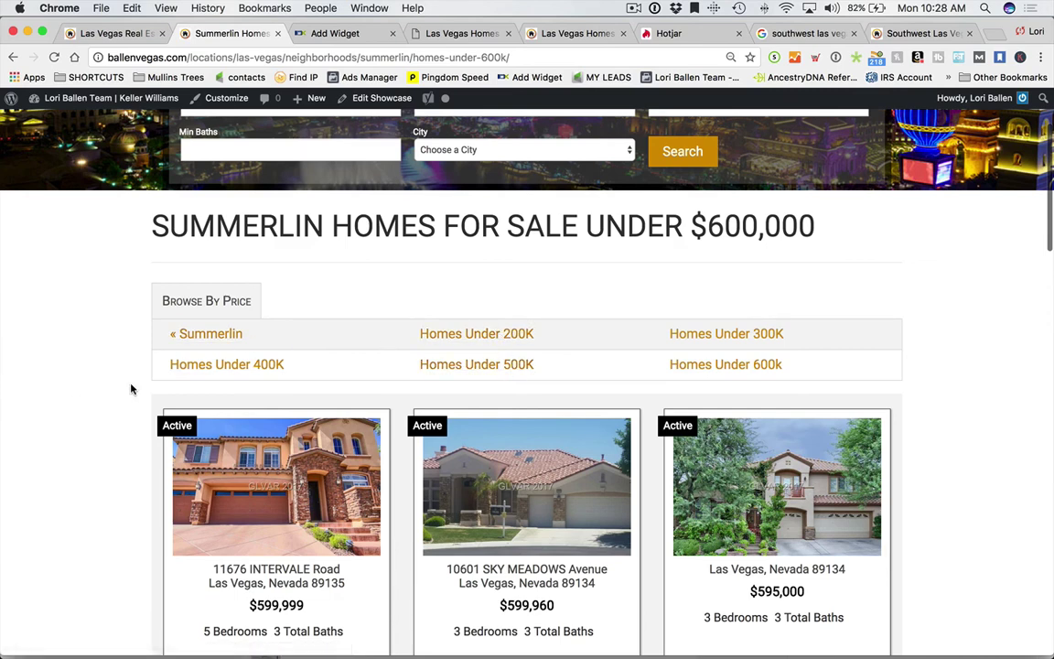
scroll(4, 358, "down", 1)
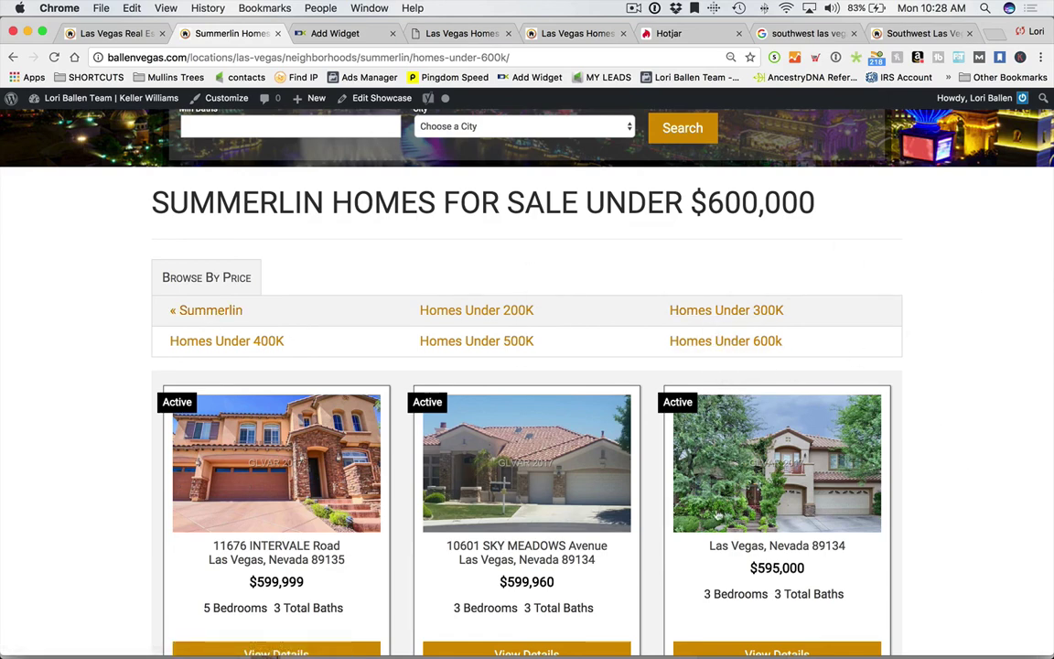
Go up to the parent Summerlin page from the price links and examine its category boxes and content.
left_click(208, 315)
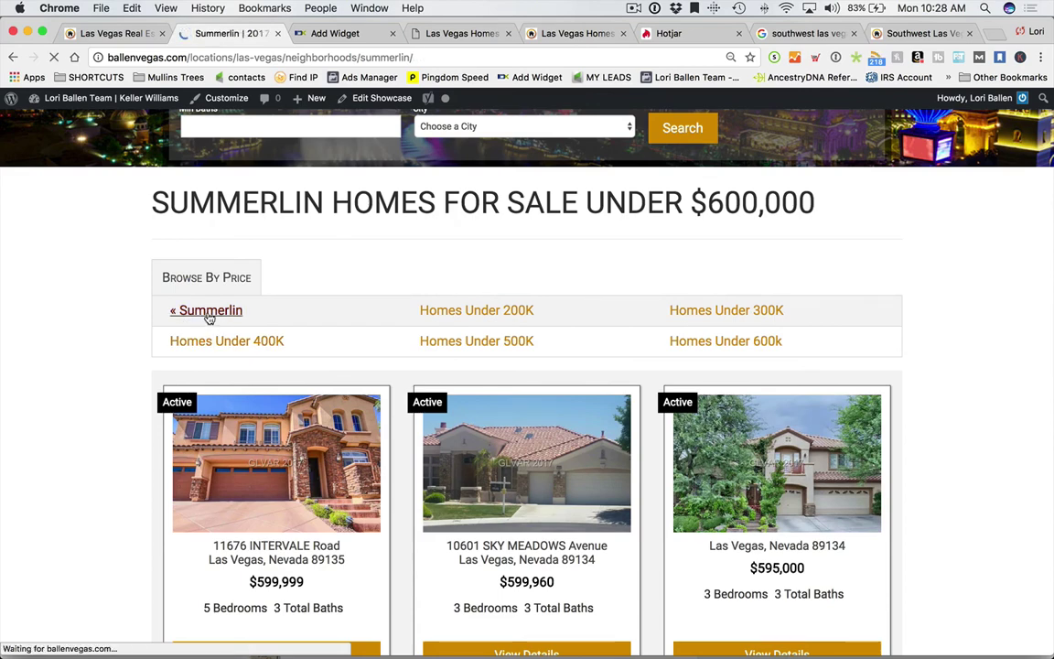
scroll(194, 328, "down", 1)
scroll(194, 328, "down", 2)
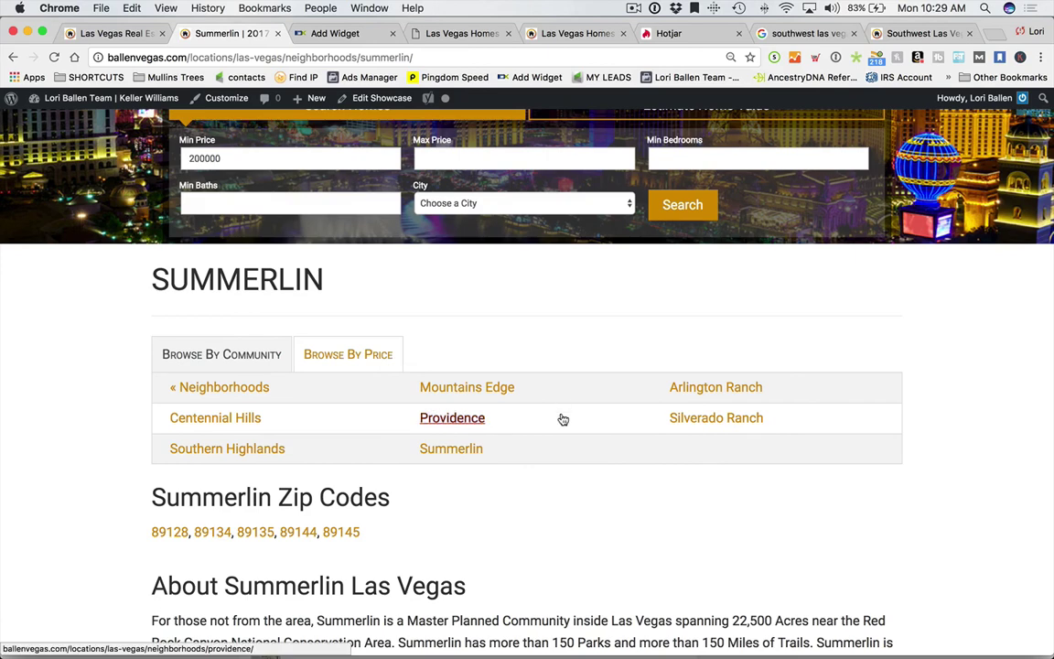
scroll(560, 419, "down", 1)
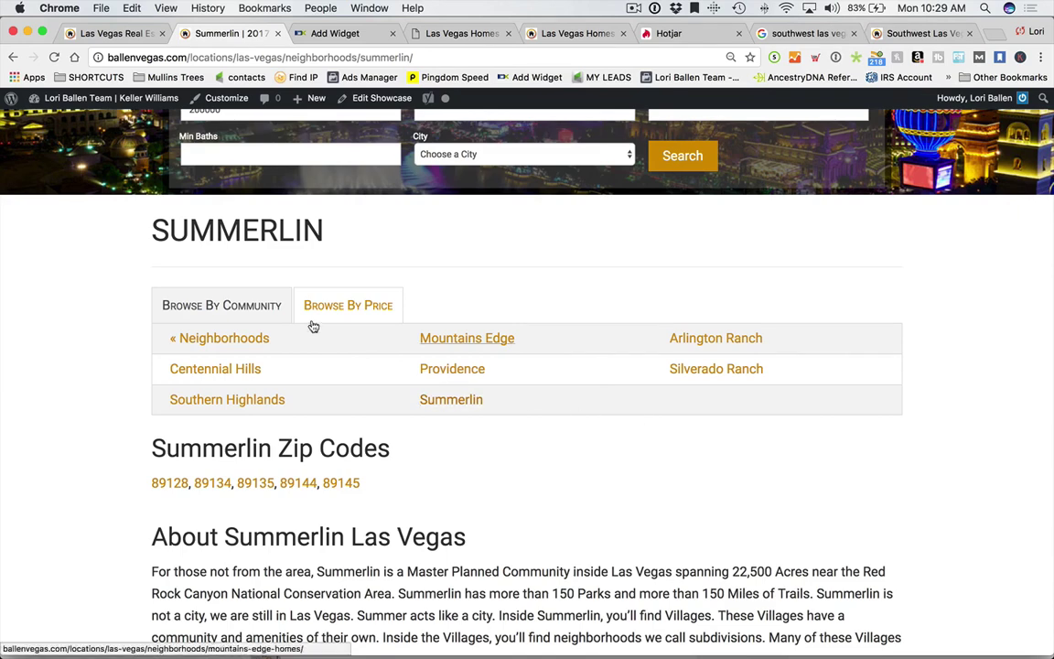
Go up to the Las Vegas Neighborhoods page and examine its Browse By Community links.
left_click(209, 340)
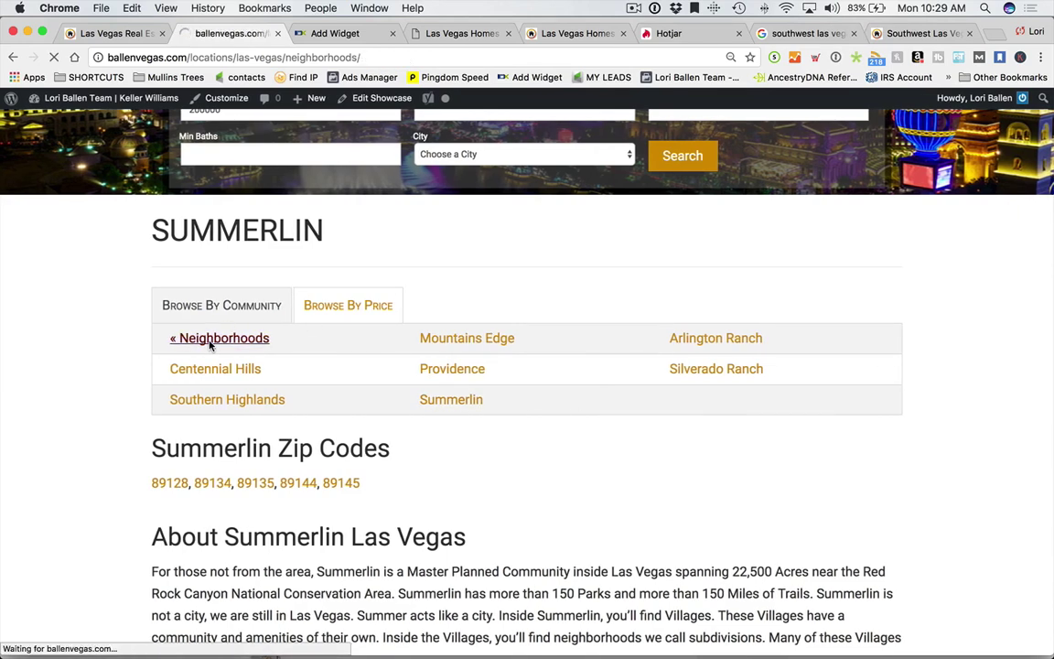
scroll(241, 438, "down", 1)
scroll(242, 438, "down", 1)
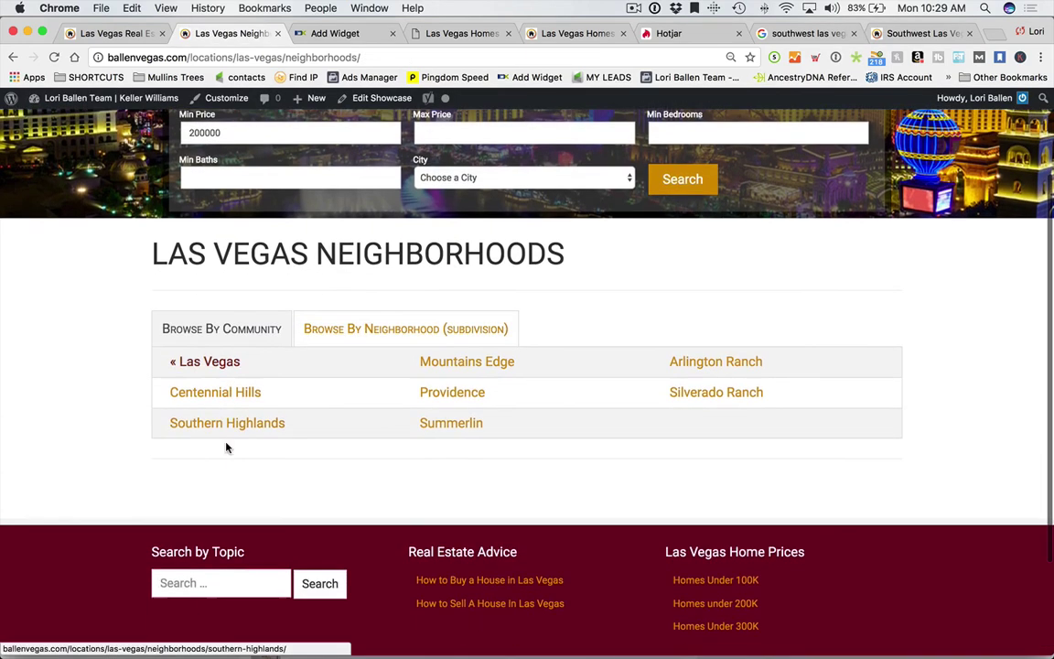
left_click(216, 365)
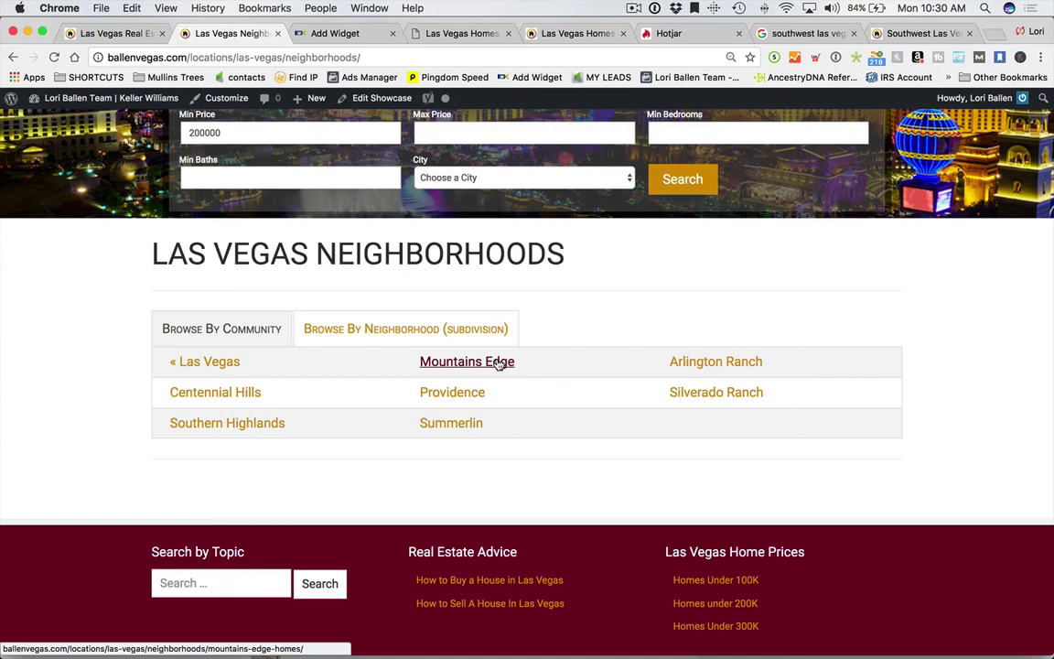
scroll(500, 364, "down", 2)
scroll(501, 367, "up", 5)
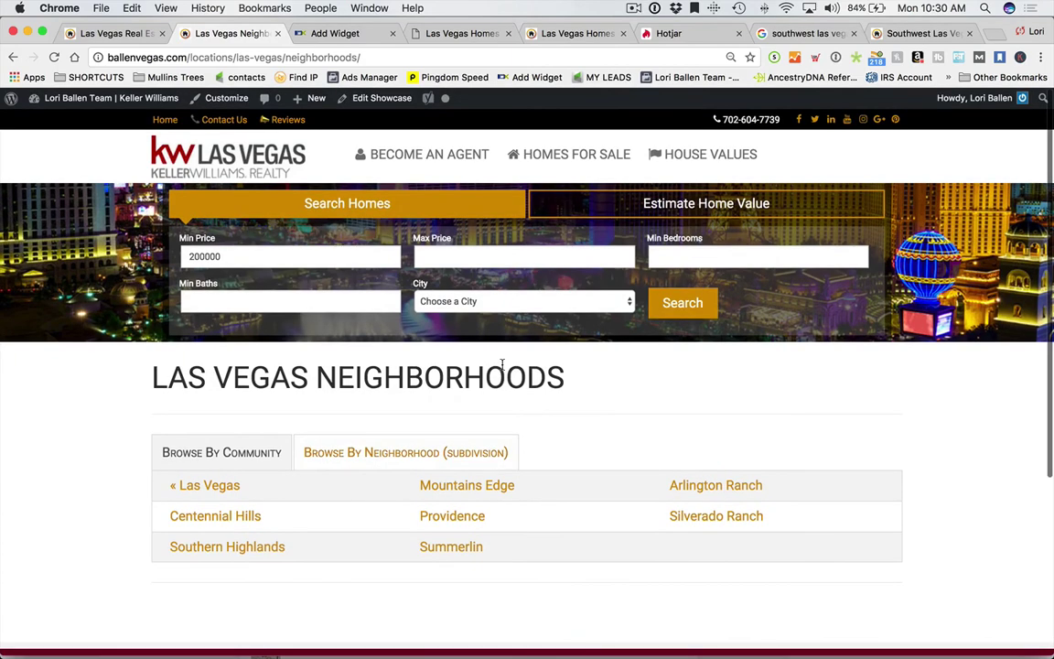